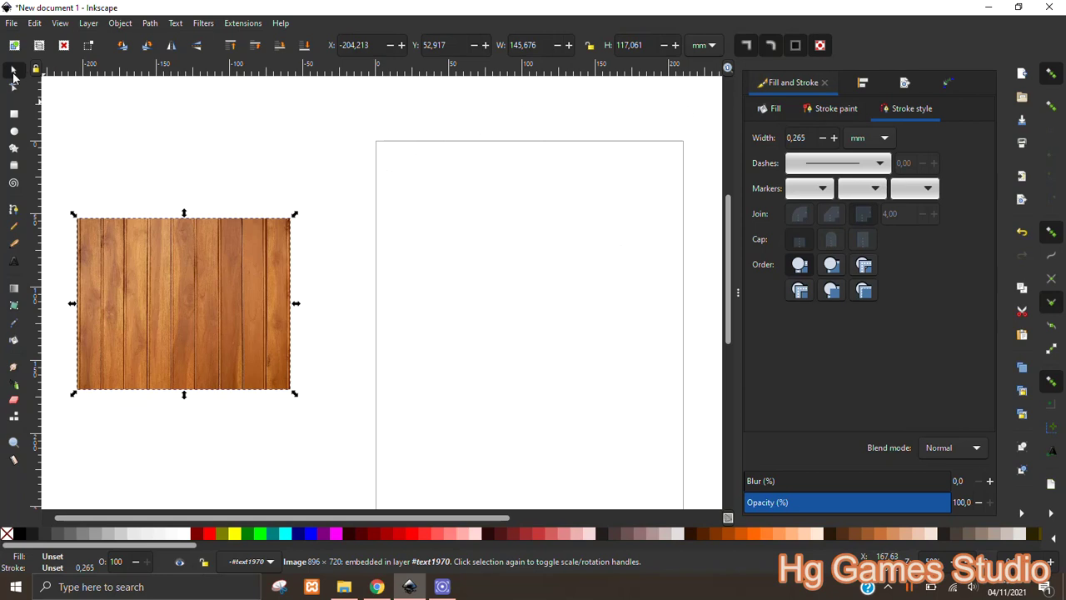
Draw a dark grey rectangle about 177 × 66 mm near the page top, beside the wood image
left_click(13, 113)
scroll(520, 243, "up", 2, "ctrl")
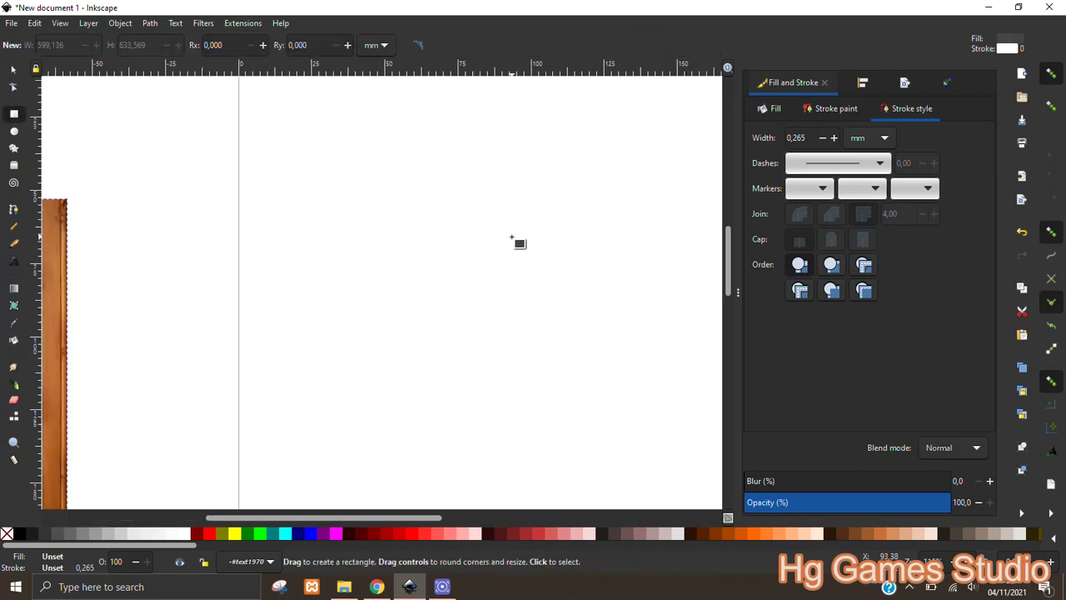
scroll(468, 239, "down", 2, "ctrl")
left_click_drag(393, 183, 654, 281)
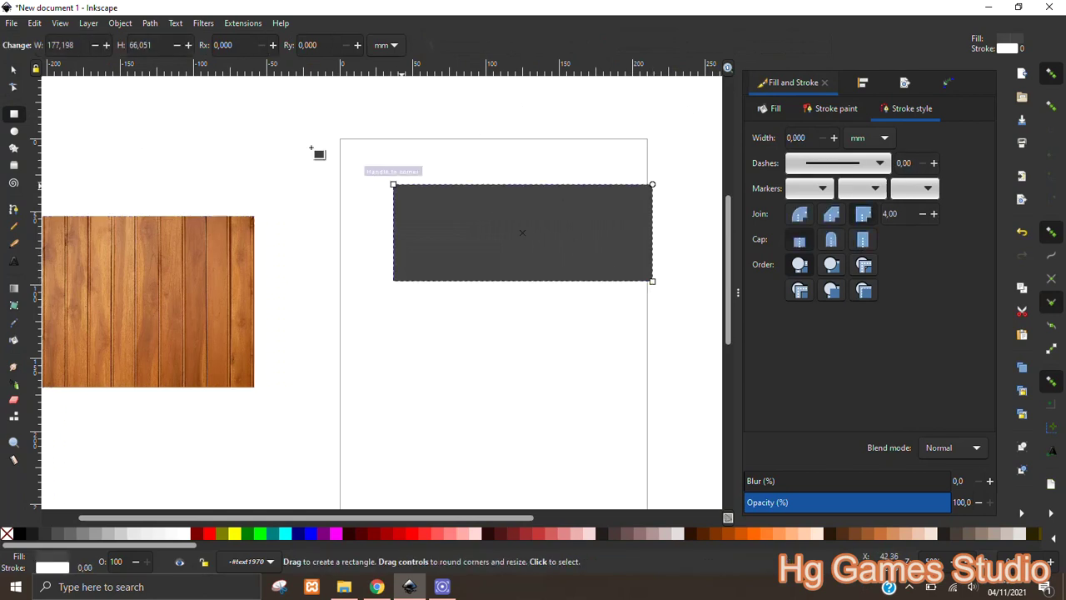
left_click(14, 70)
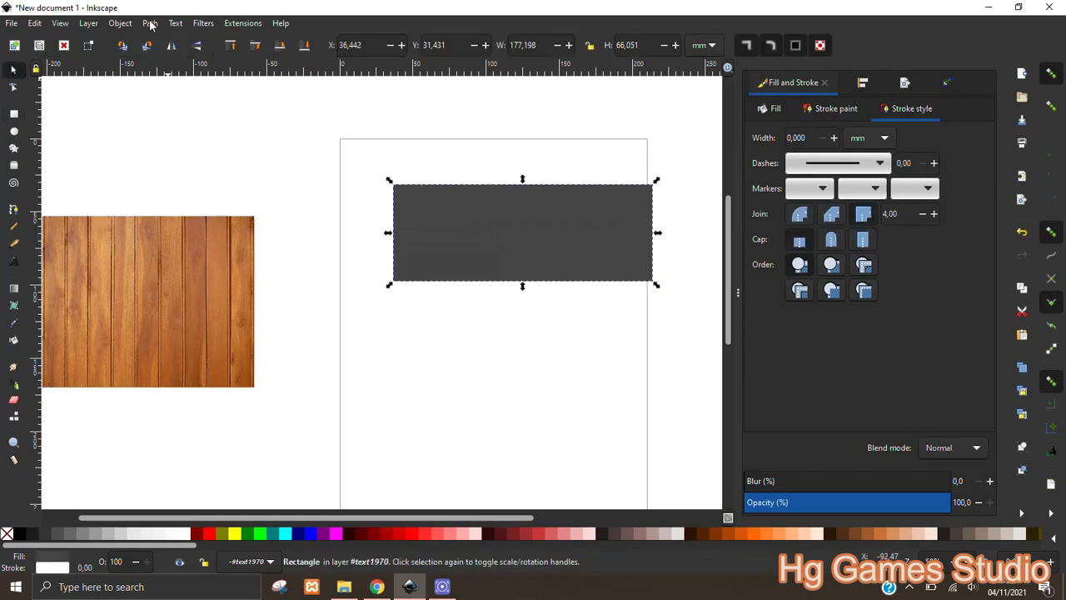
Convert the rectangle to a path and shift its top nodes right into a roughly 195 × 41 mm parallelogram
left_click(151, 25)
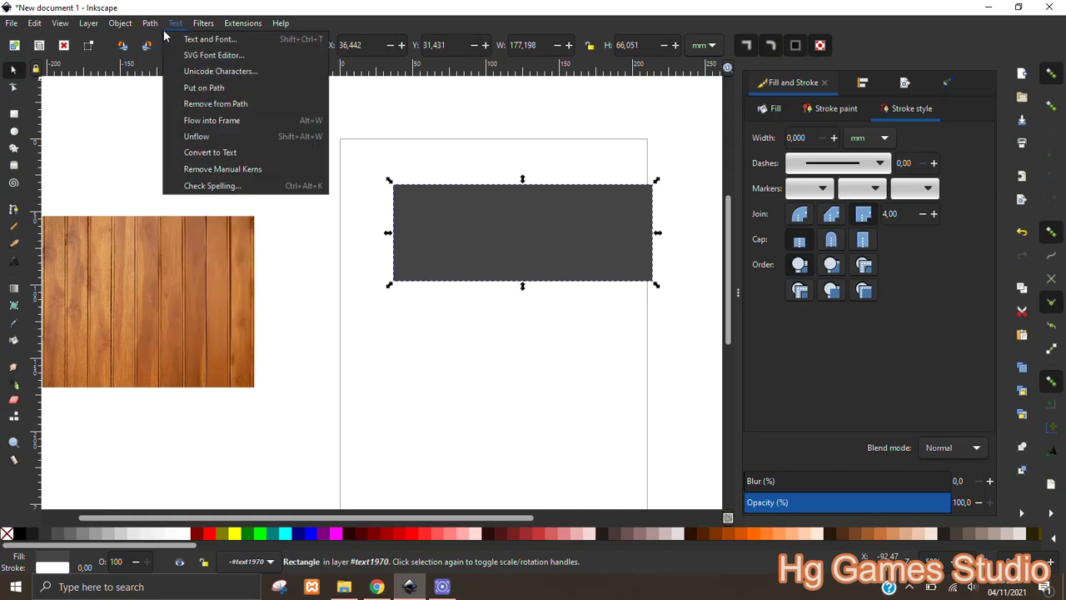
left_click(182, 39)
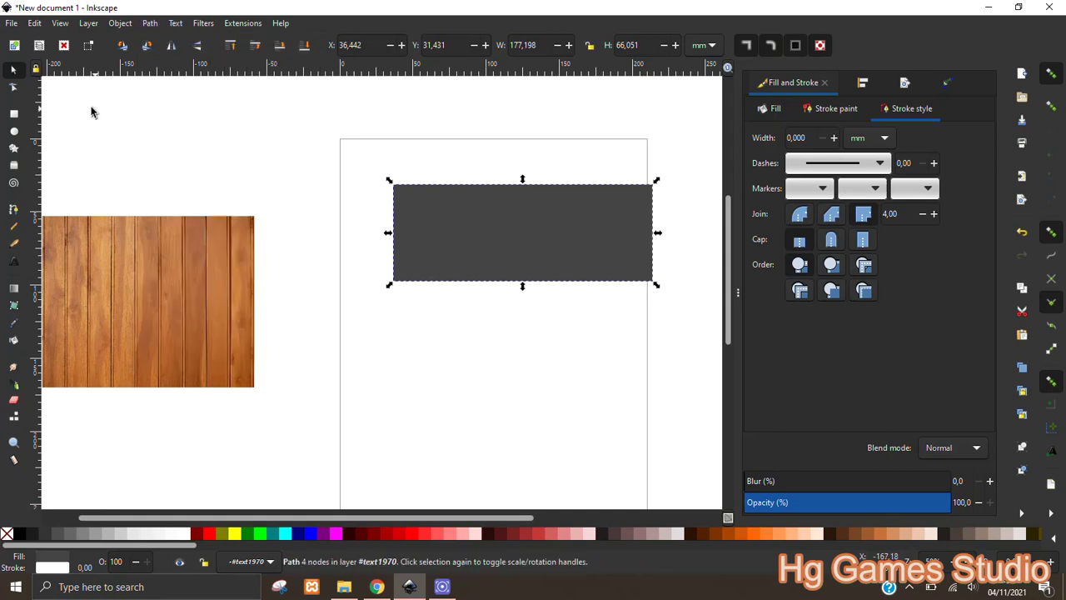
left_click(14, 87)
mouse_move(367, 156)
left_mouse_down()
mouse_move(678, 213)
mouse_move(682, 192)
mouse_move(683, 225)
left_mouse_up()
mouse_move(571, 302)
left_mouse_down()
mouse_move(514, 295)
mouse_move(500, 277)
left_mouse_up()
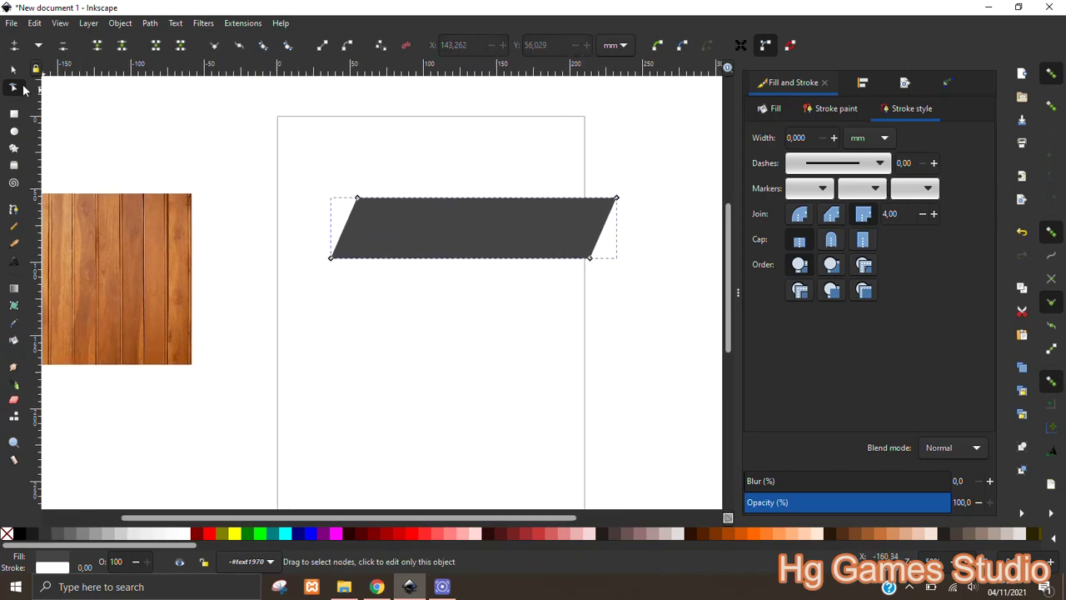
left_click(14, 69)
scroll(500, 254, "up", 1)
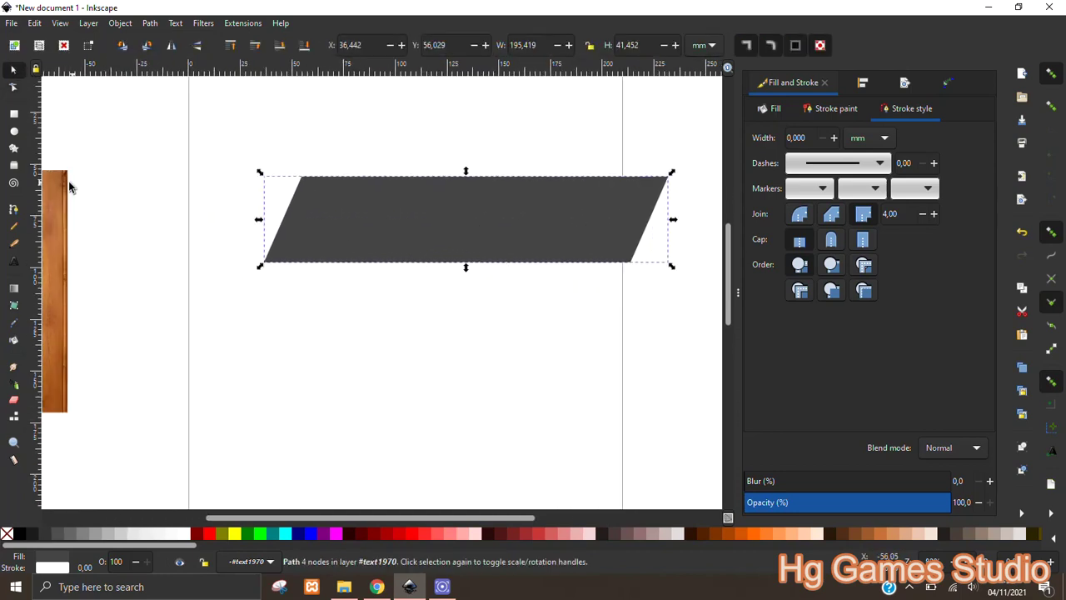
Duplicate the parallelogram and squash the copy into a thin dark strip along its bottom
key("r")
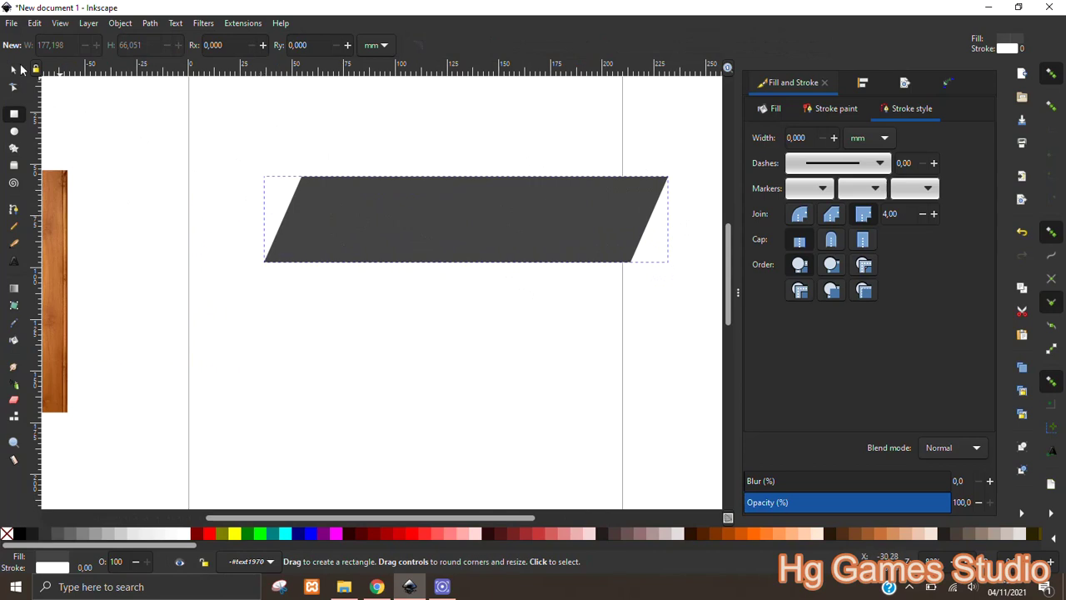
key("s")
key("Escape")
left_click(396, 218)
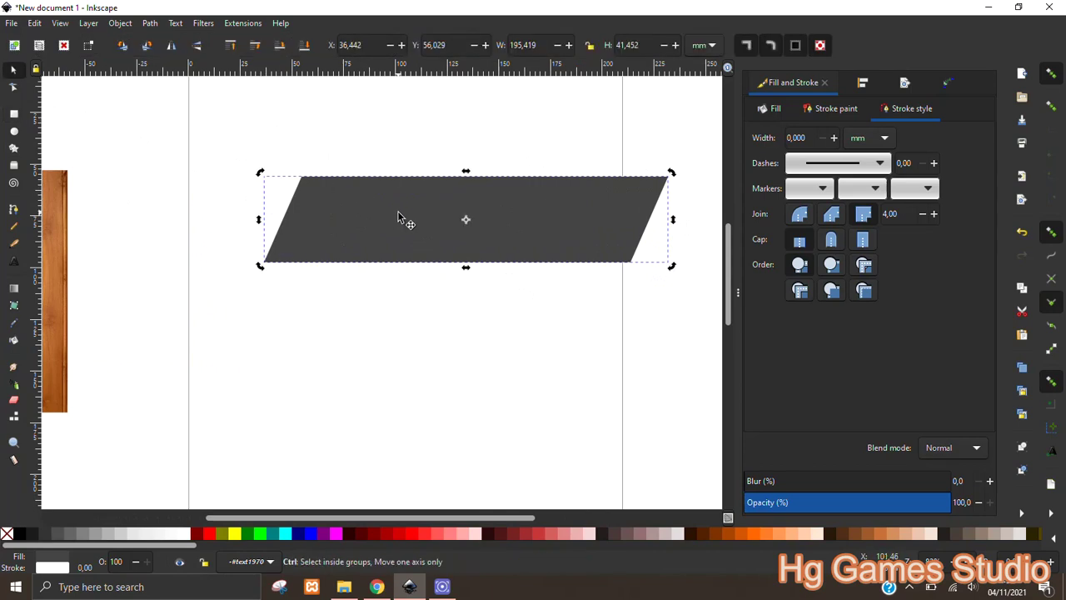
key("Escape")
left_click(471, 180)
key("ctrl+d")
left_click_drag(471, 178, 469, 263)
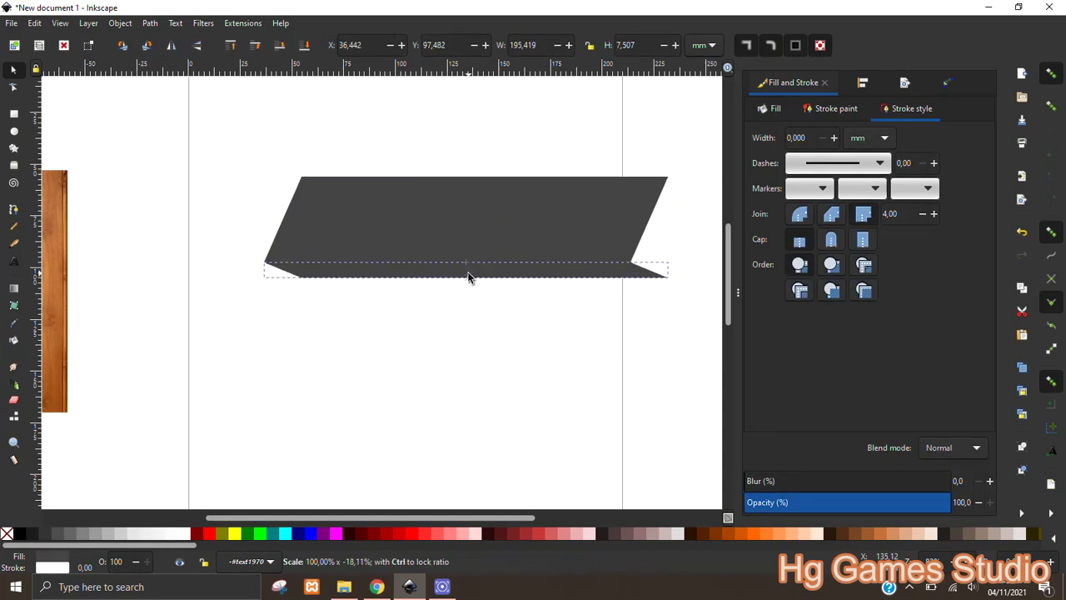
Fill the upper parallelogram with the wood's orange-brown, bf733f, sampled with the Dropper
left_click(511, 214)
left_click(770, 109)
left_click(788, 415)
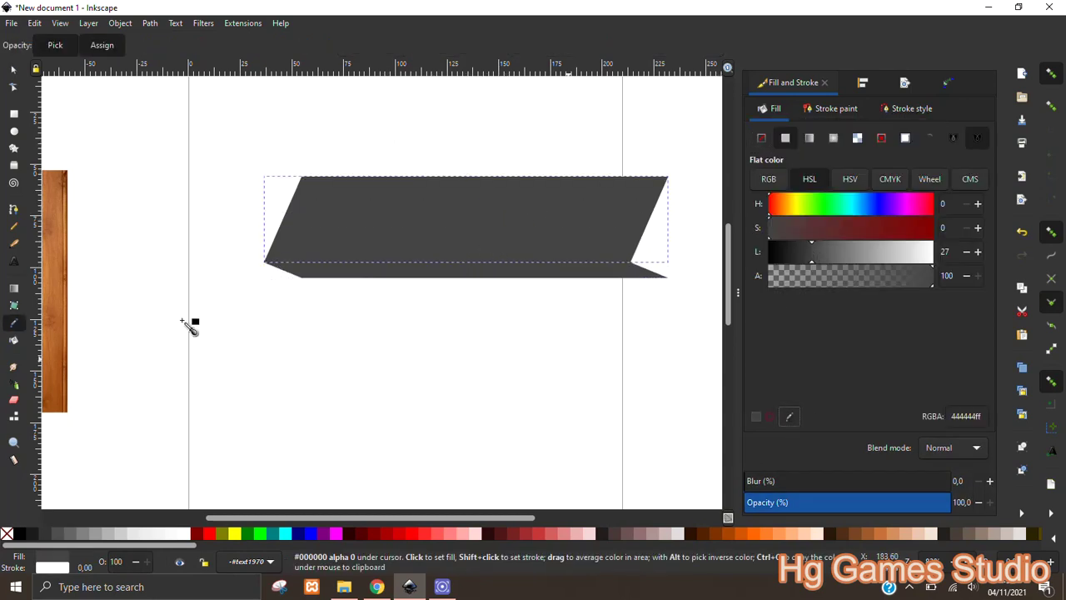
left_click(55, 267)
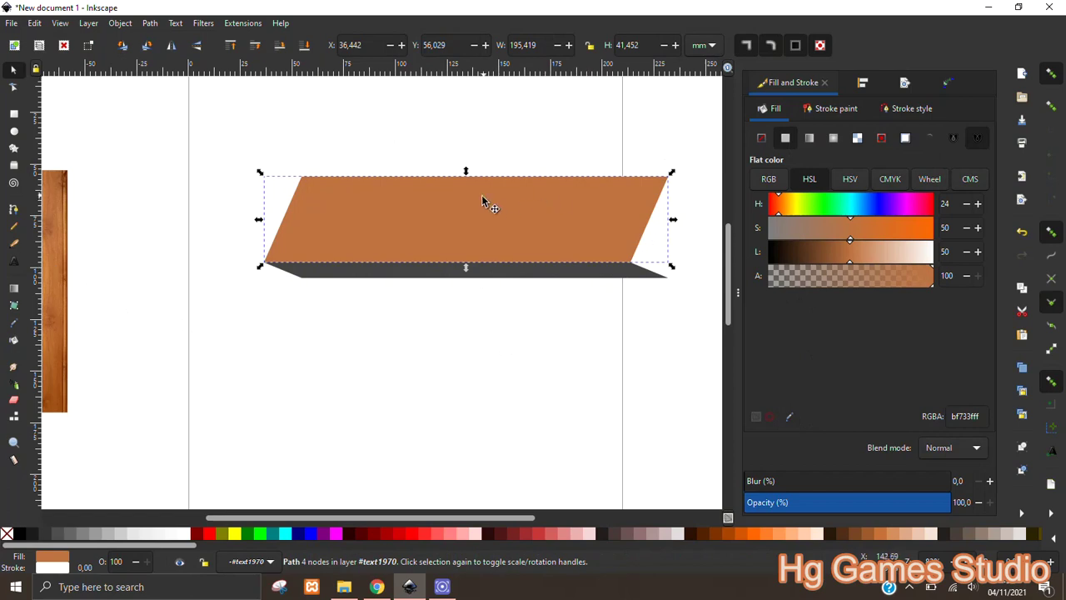
left_click(433, 273)
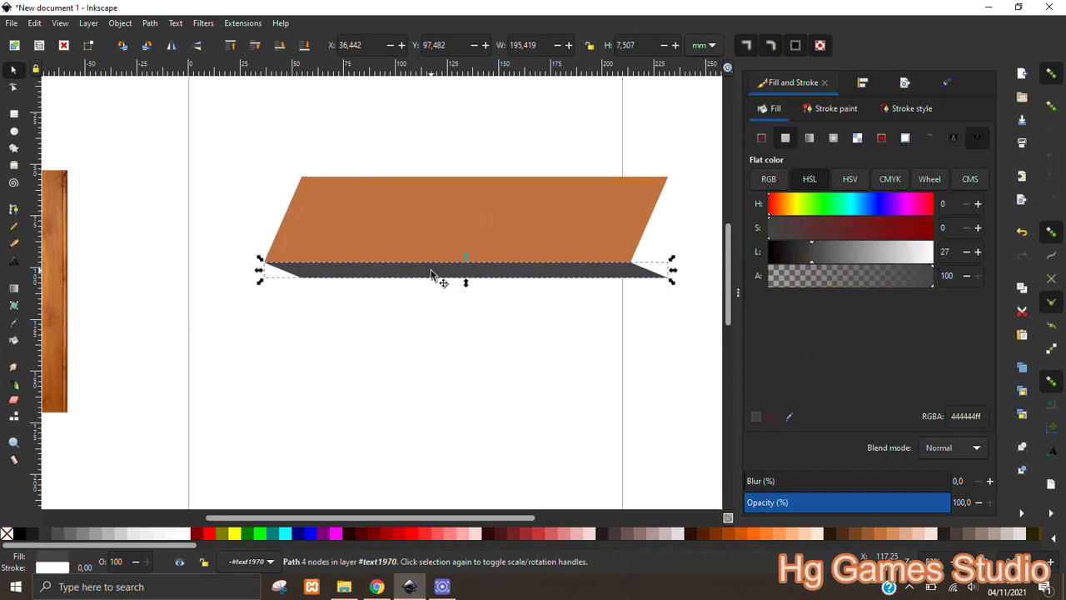
Adjust the thin strip's bottom nodes, nudging its bottom-left corner outward
key("n")
mouse_move(691, 275)
left_mouse_down()
mouse_move(452, 319)
mouse_move(300, 305)
mouse_move(269, 276)
left_mouse_up()
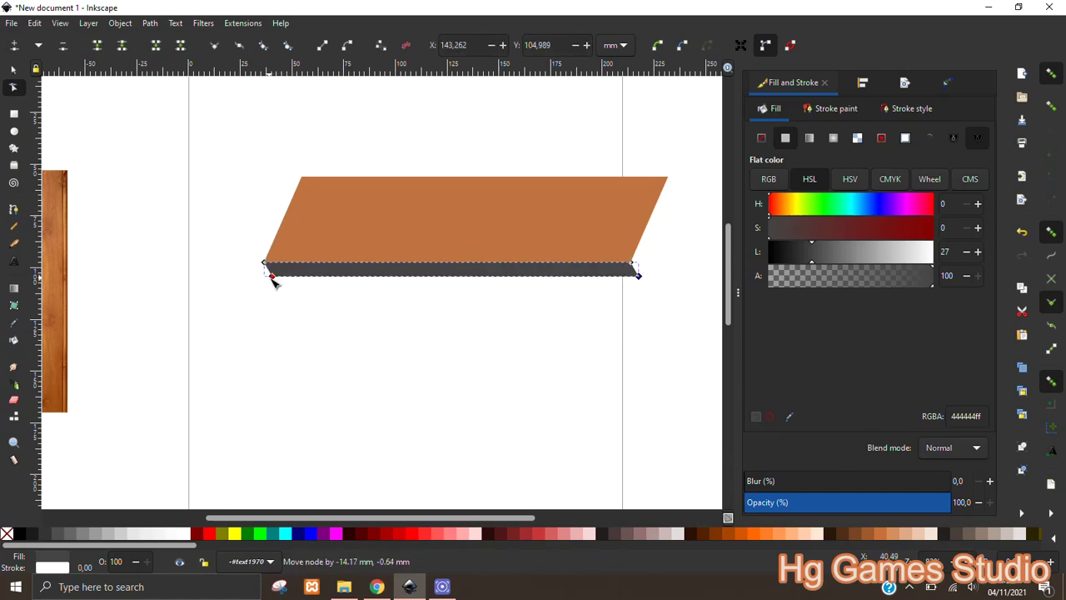
scroll(350, 274, "up", 2)
scroll(357, 274, "down", 1)
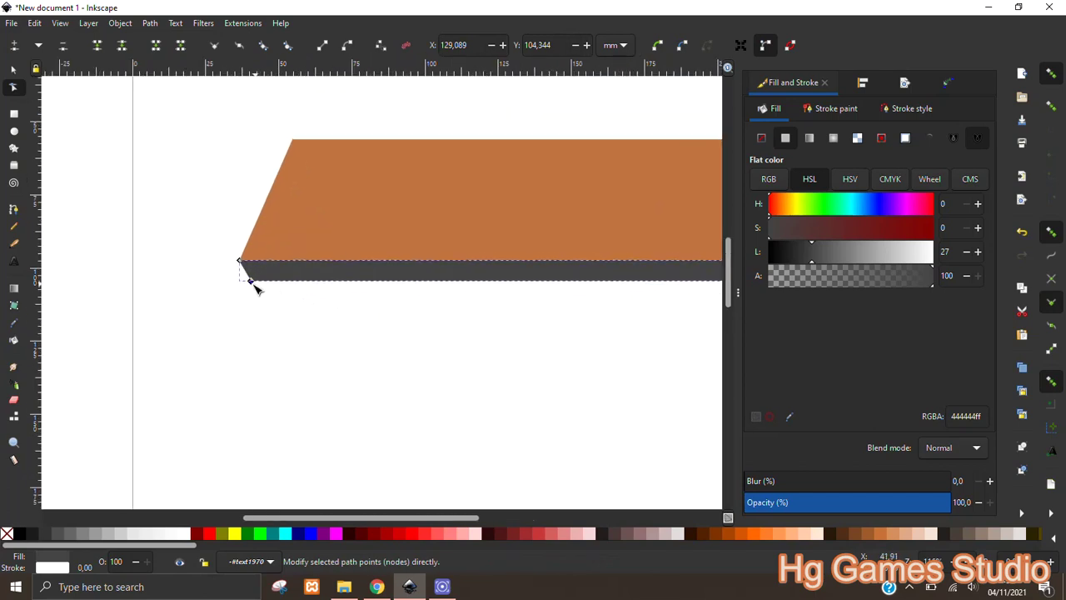
left_click_drag(248, 284, 239, 275)
scroll(470, 254, "down", 1)
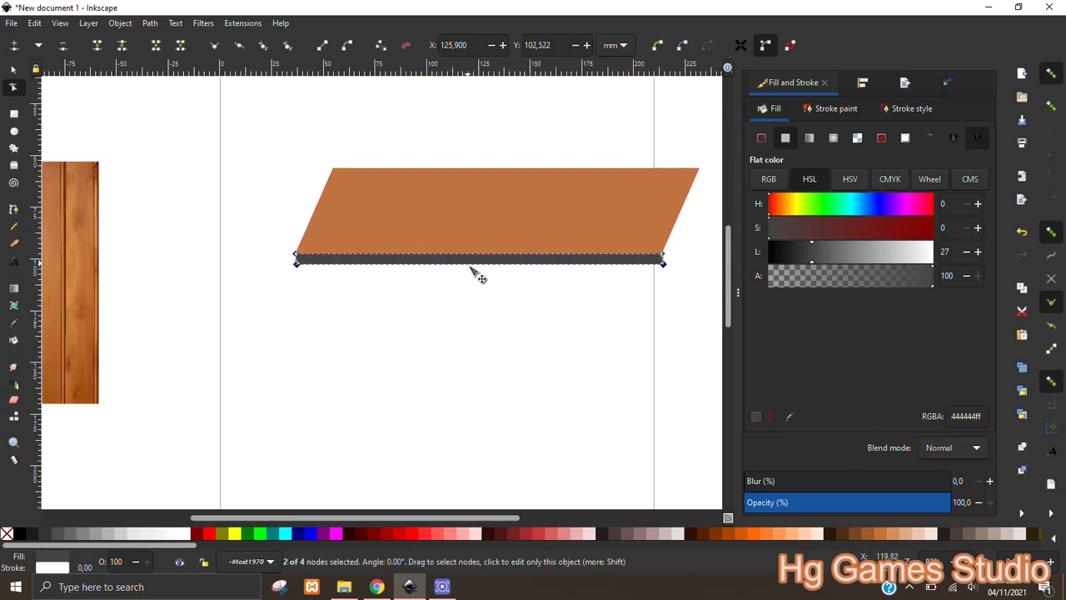
scroll(385, 312, "up", 1)
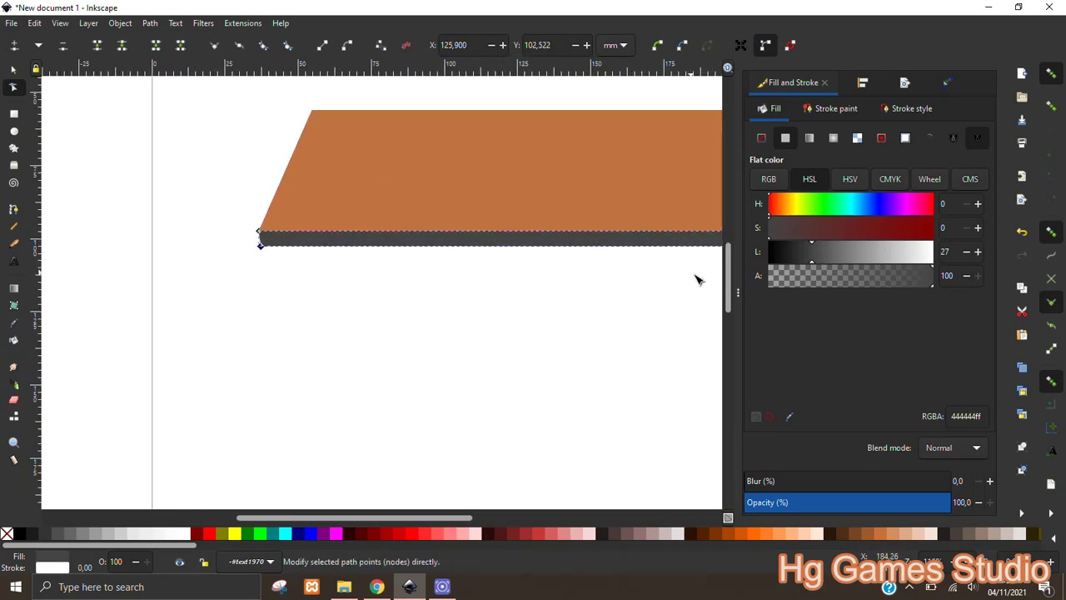
Colour the strip a darker shade of the tabletop's orange-brown to form the front edge
left_click(787, 416)
left_click(604, 240)
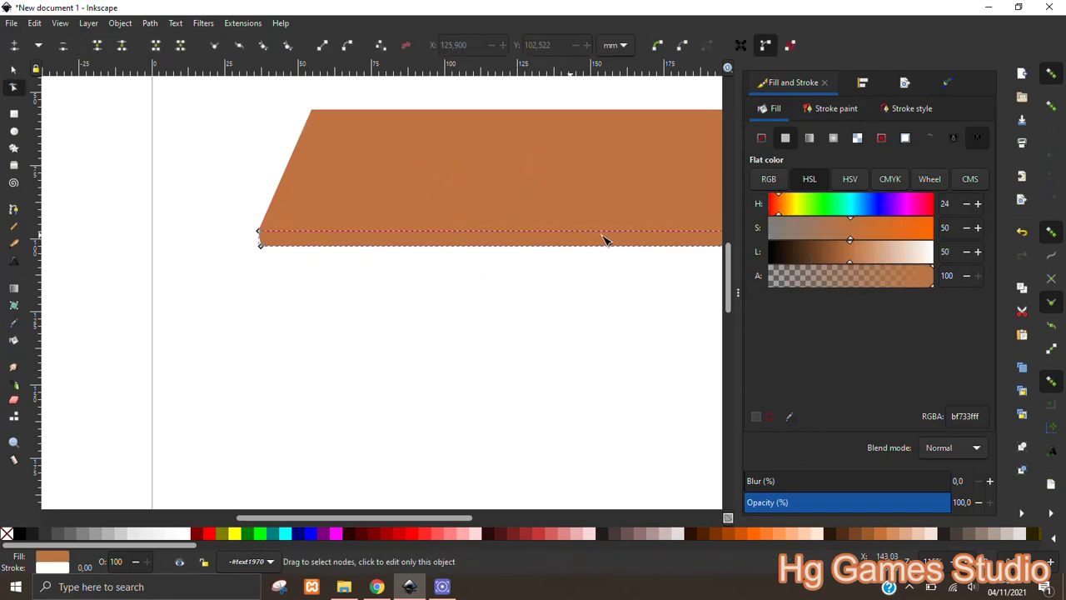
left_click(833, 251)
left_click(571, 289)
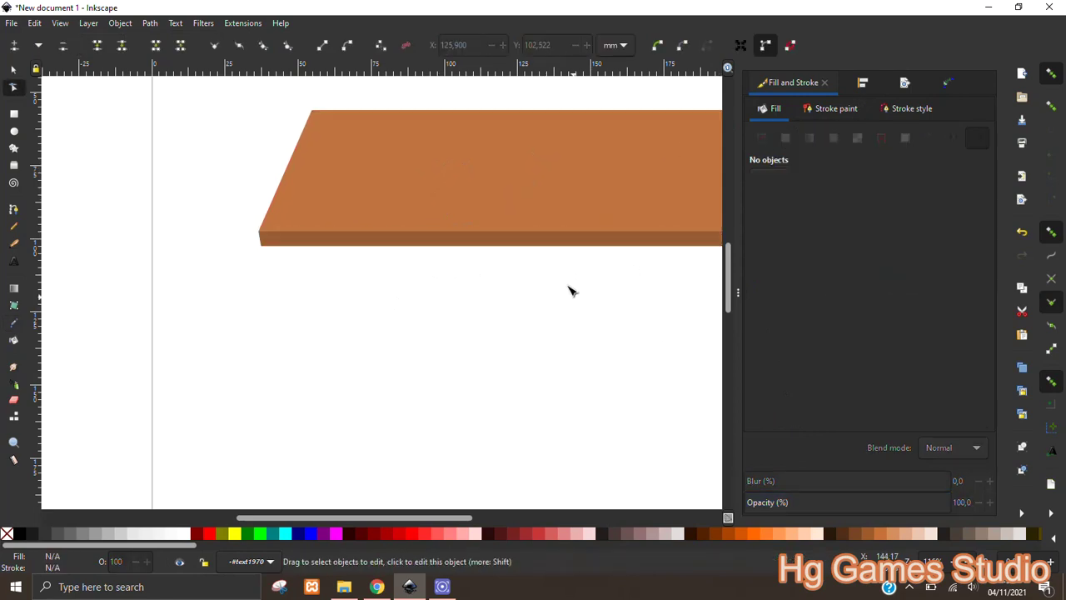
scroll(567, 291, "down", 2)
scroll(583, 280, "up", 2)
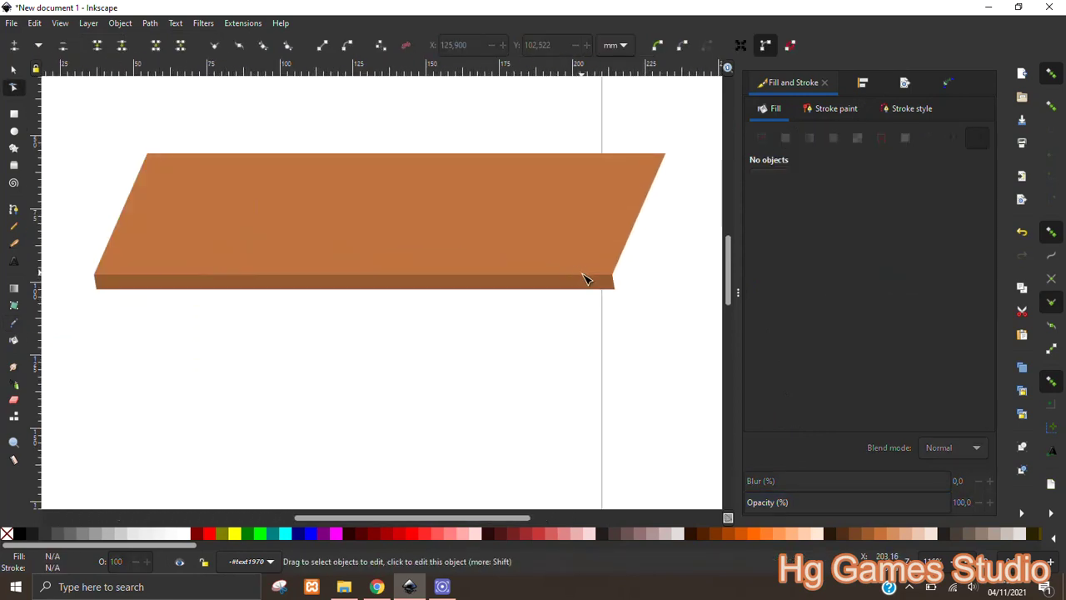
scroll(568, 302, "up", 1)
scroll(497, 240, "up", 1)
Reselect the orange tabletop with the Selector tool
left_click(416, 212)
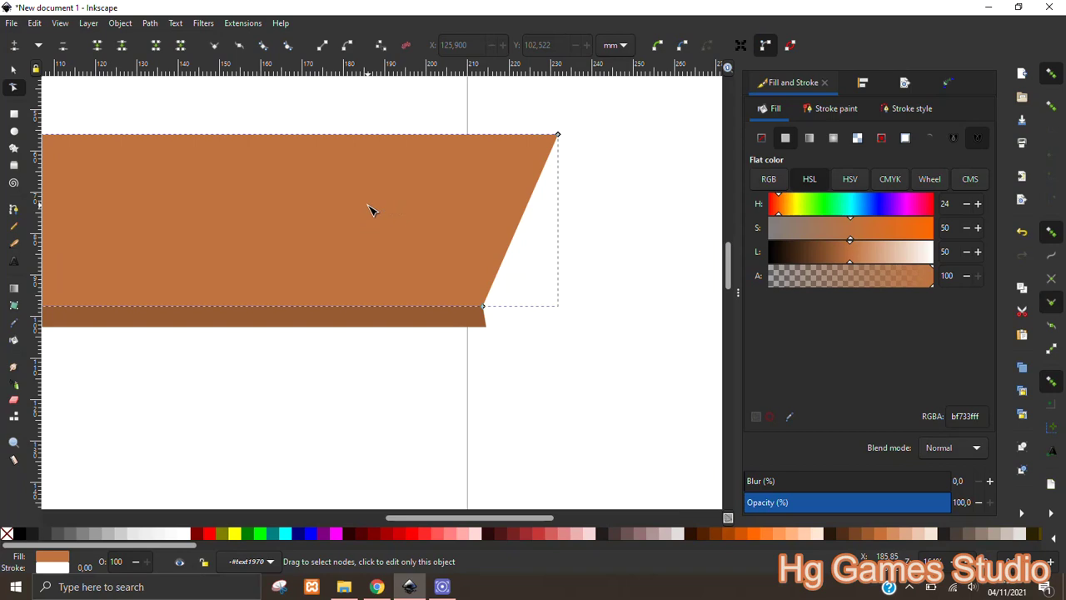
scroll(371, 211, "down", 1)
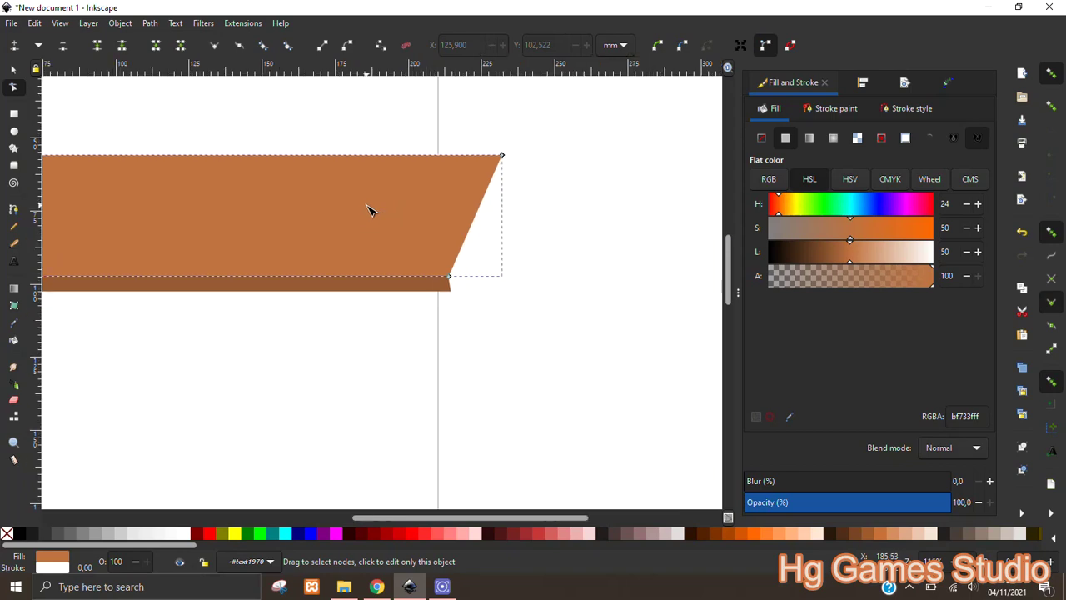
scroll(312, 218, "down", 1)
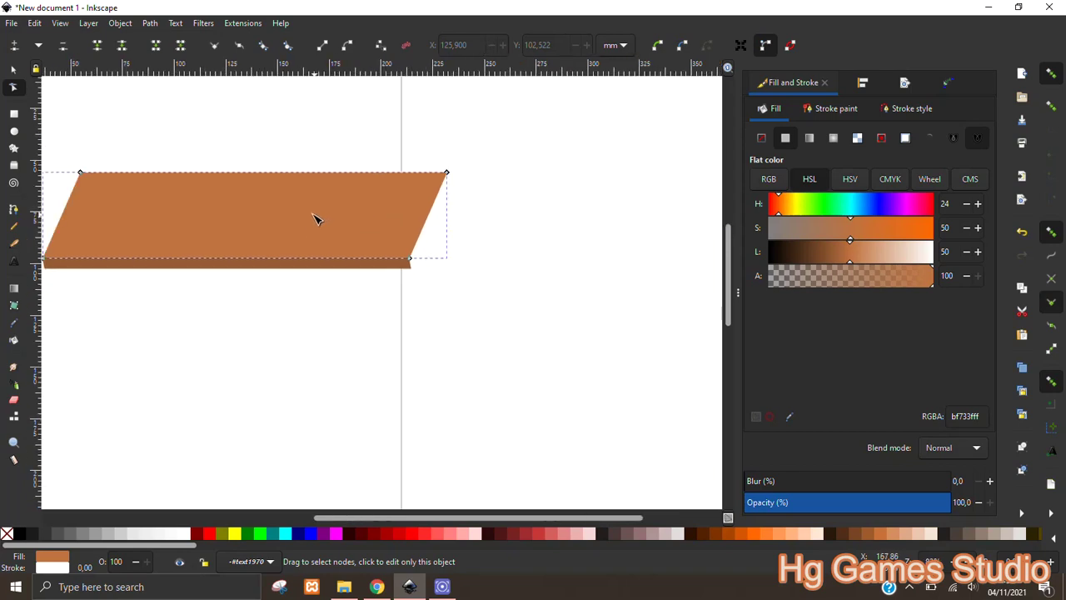
key("s")
left_click(126, 134)
left_click(96, 215)
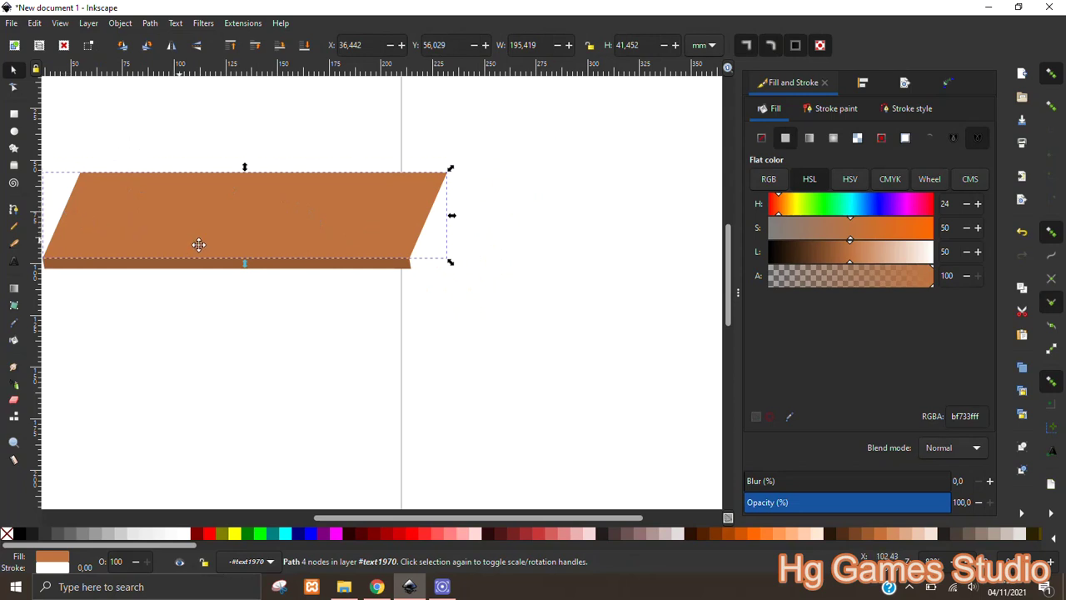
Try a mirrored, widened copy of the tabletop to the right, then undo it
scroll(133, 238, "up", 1)
scroll(134, 237, "left", 1)
left_click_drag(87, 233, 504, 228)
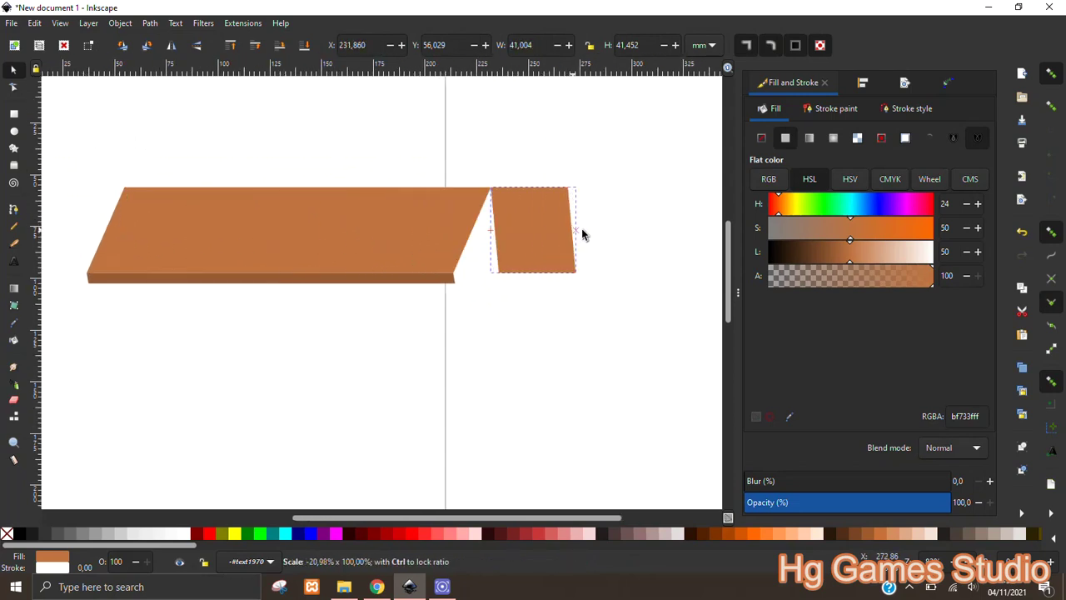
left_click_drag(504, 228, 645, 234)
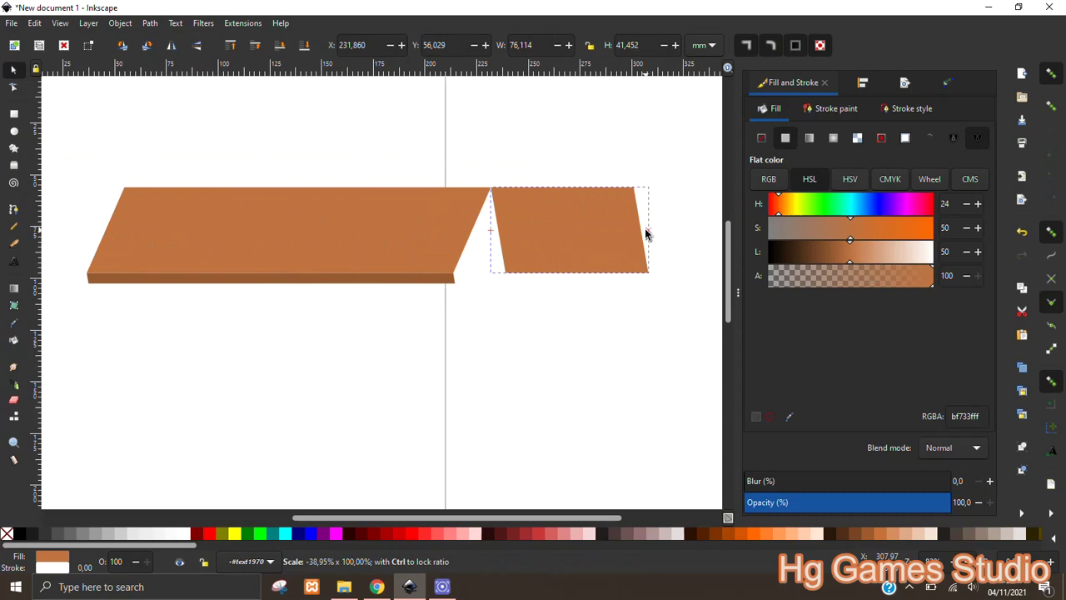
key("Escape")
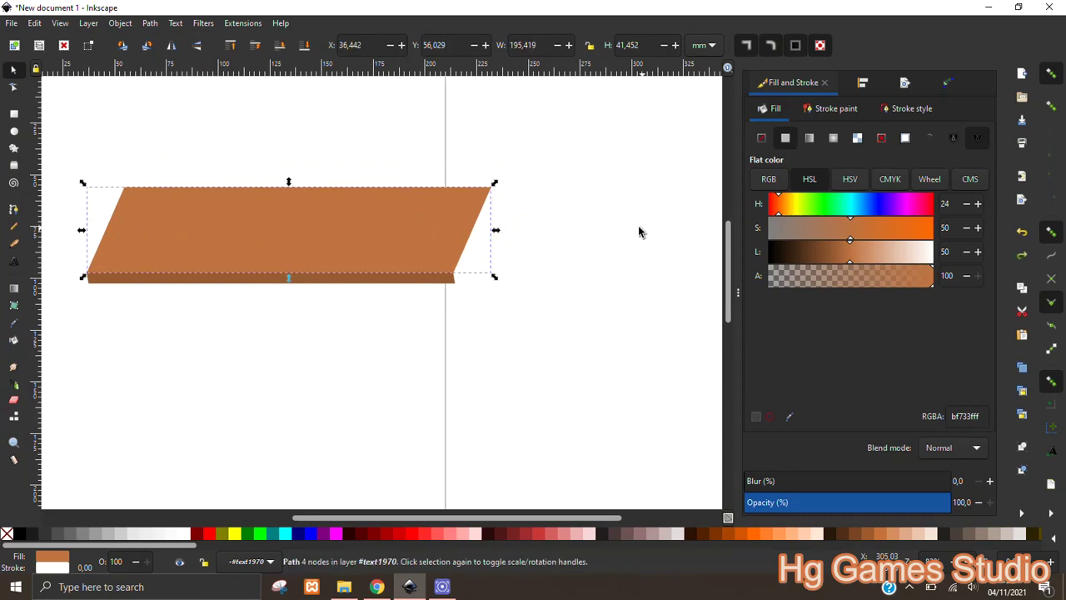
Drag the shape's bottom node far to the right with the Node tool
left_click(17, 90)
left_click_drag(68, 158, 138, 300)
left_click_drag(87, 273, 107, 273)
left_click_drag(181, 277, 473, 278)
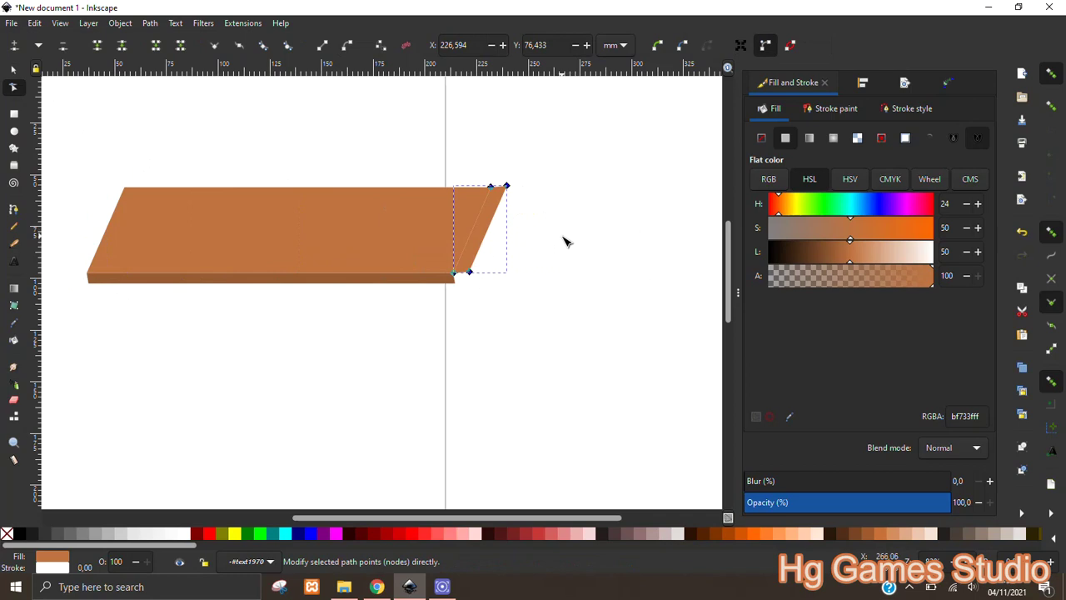
scroll(508, 248, "up", 4, "ctrl")
scroll(471, 245, "down", 2, "ctrl")
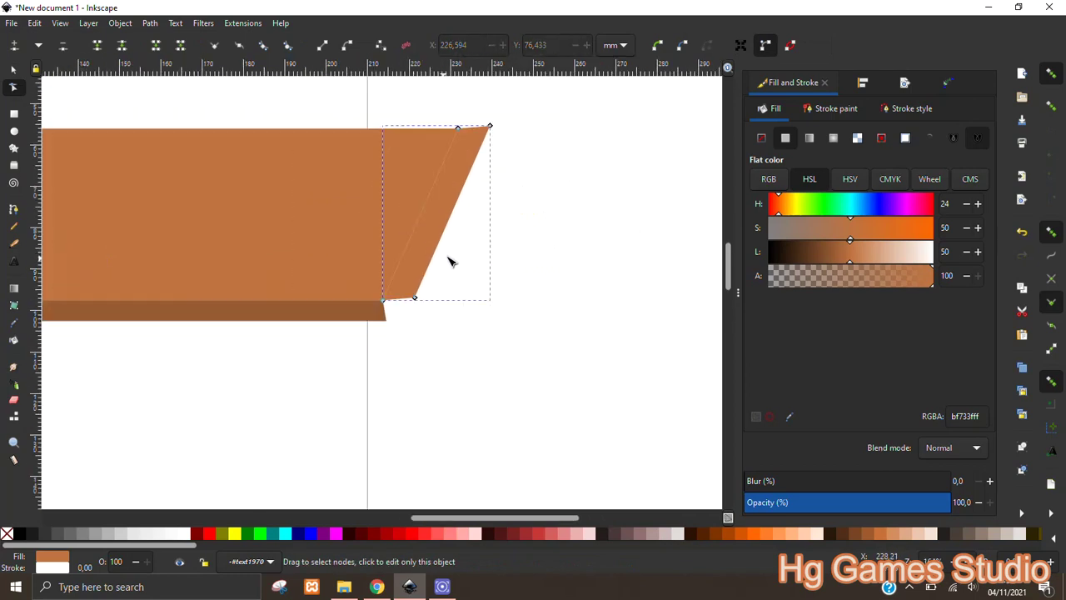
Move the end piece's two lower corners down and left to slant its side face
left_click(490, 127)
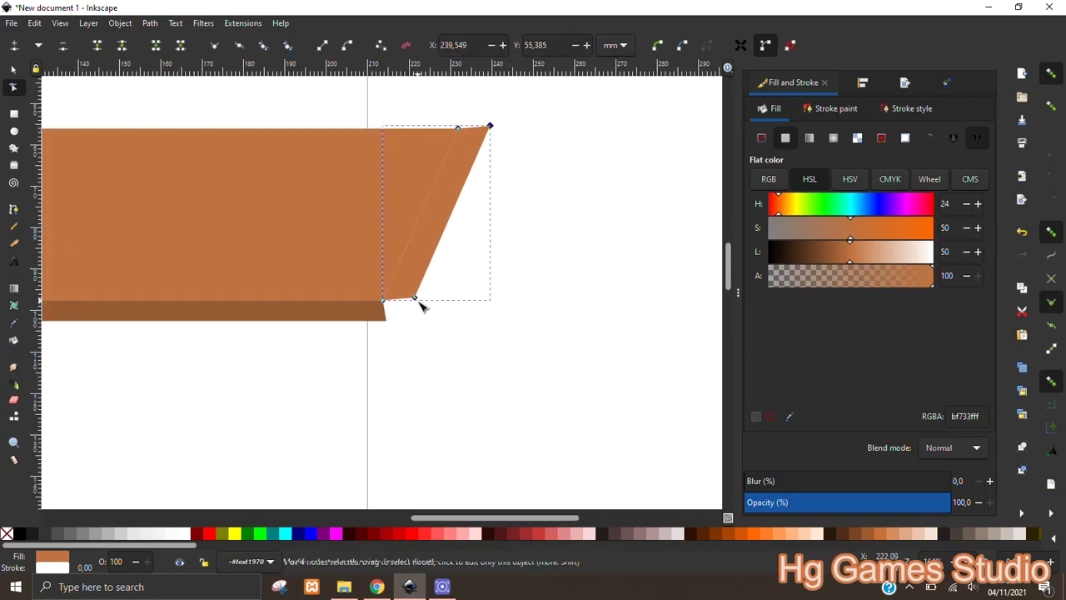
scroll(418, 303, "up", 1, "ctrl")
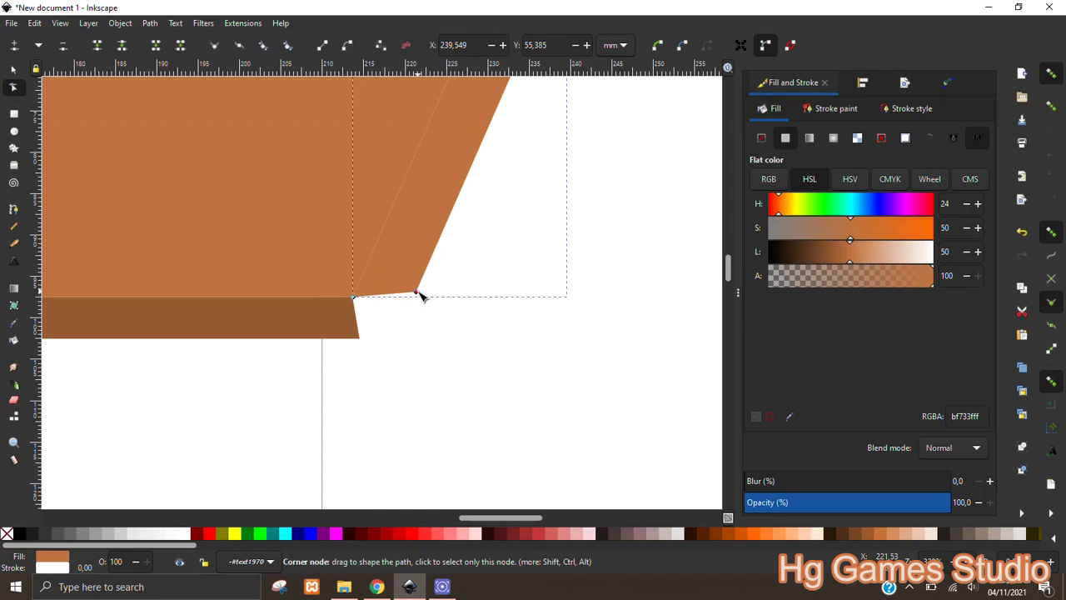
left_click(417, 293, "shift")
left_click_drag(419, 296, 372, 343)
scroll(452, 222, "down", 1)
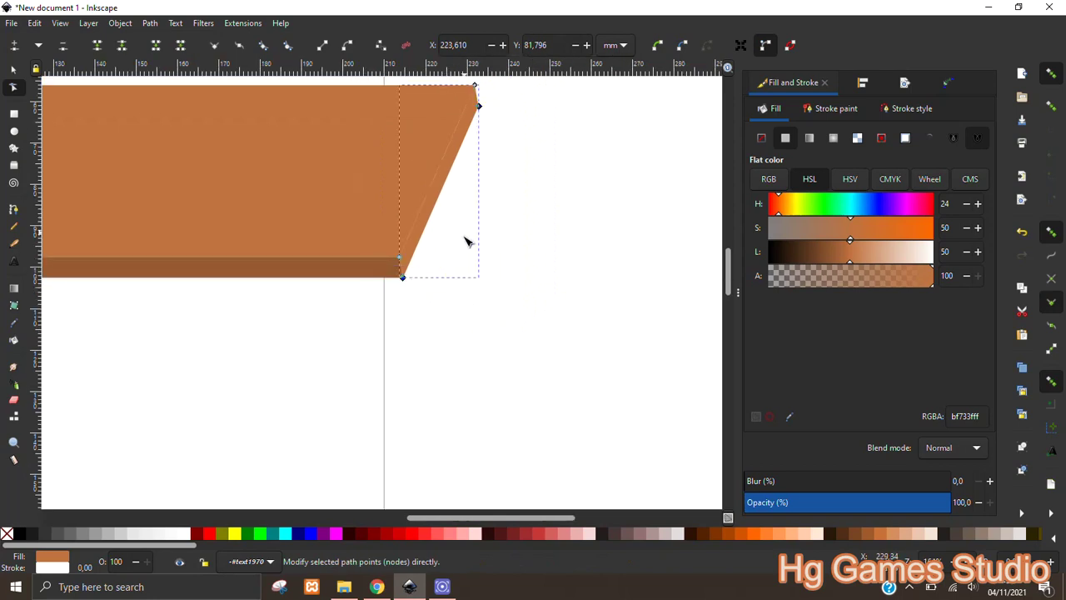
scroll(466, 233, "up", 1)
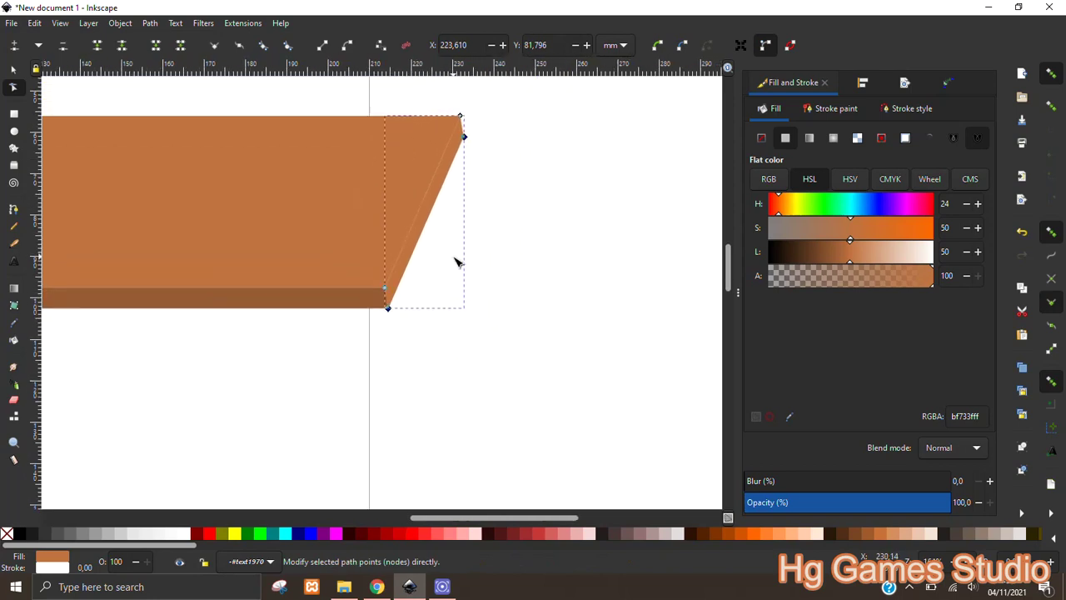
Fill the end piece with the front strip's darker brown, 975b32, using the Dropper
left_click(794, 419)
left_click(374, 299)
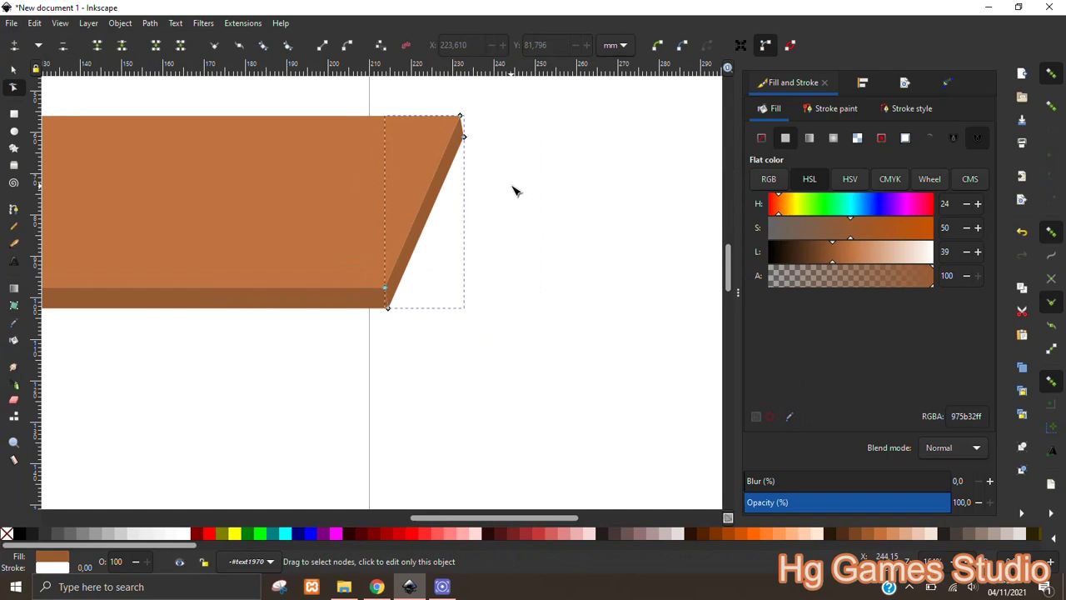
key("s")
left_click(512, 187)
scroll(516, 205, "down", 5)
scroll(478, 190, "up", 5)
mouse_move(481, 206)
left_mouse_down()
mouse_move(519, 302)
mouse_move(511, 296)
left_mouse_up()
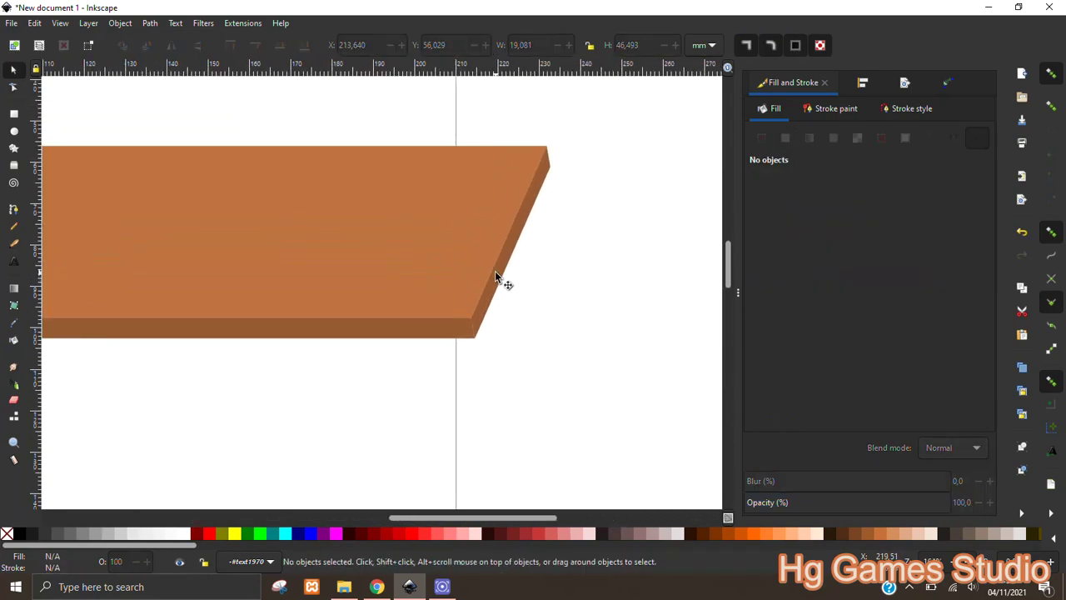
Snap the slanted end piece's bottom corner onto the front strip's corner
left_click(491, 294)
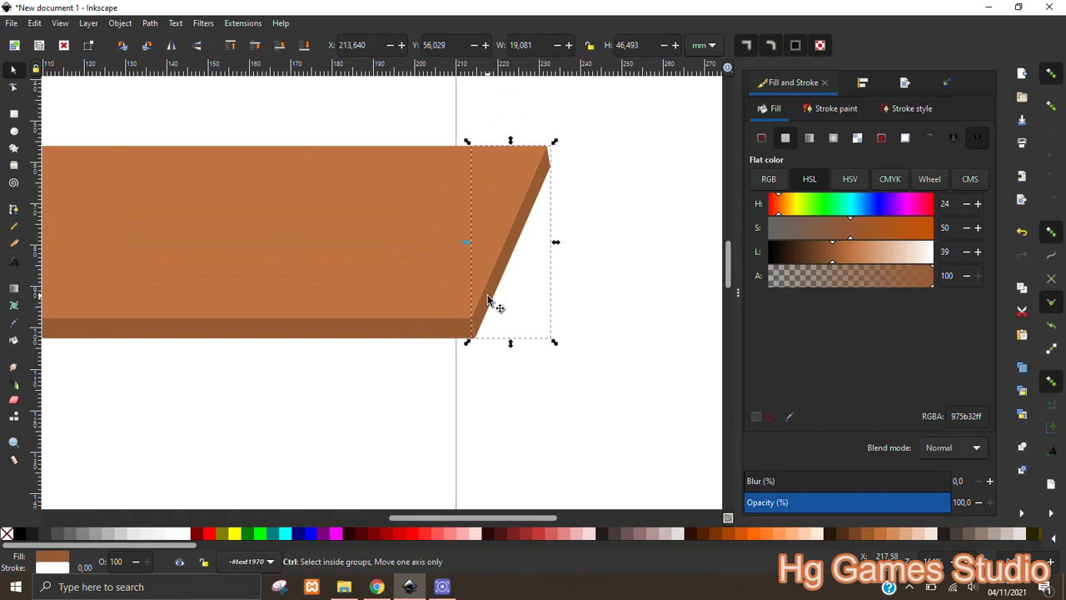
scroll(488, 293, "up", 1)
key("n")
left_click(465, 329)
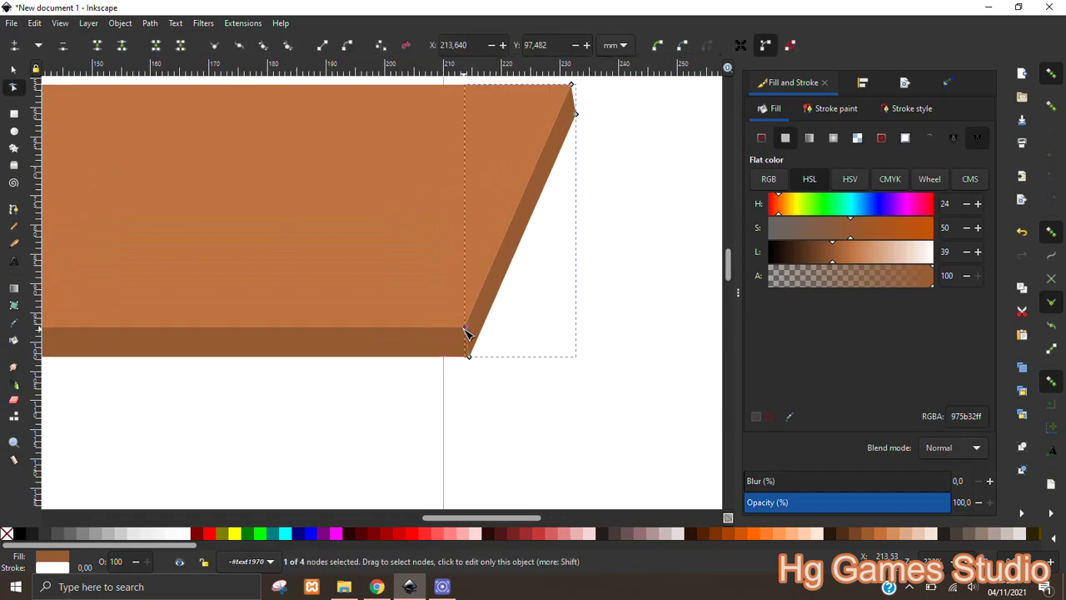
left_click(575, 115, "shift")
left_click_drag(470, 358, 464, 350)
scroll(468, 350, "up", 4)
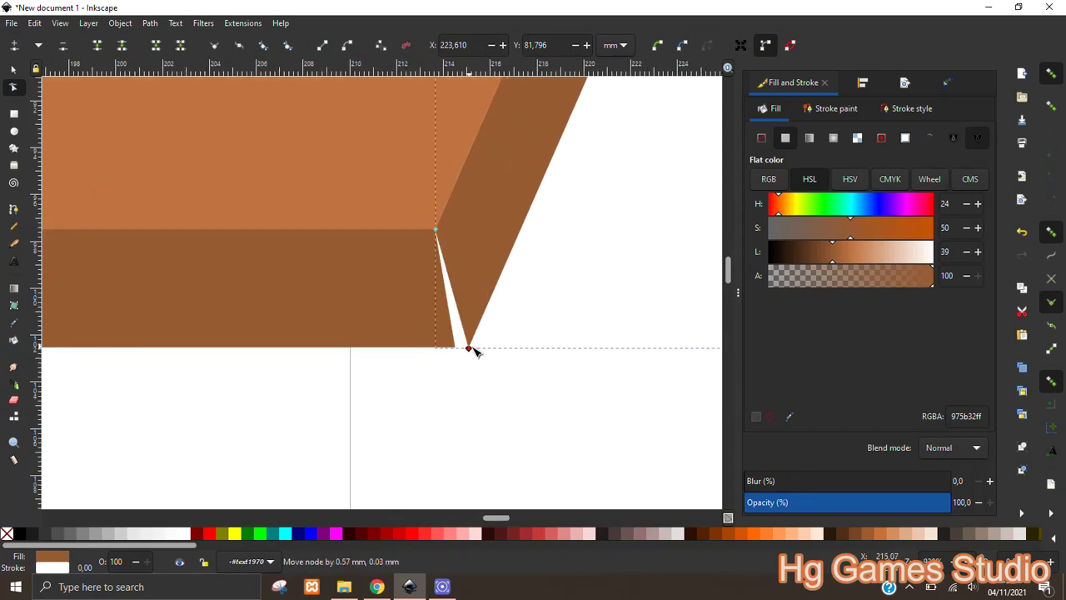
mouse_move(464, 351)
left_mouse_down()
mouse_move(468, 365)
mouse_move(456, 365)
left_mouse_up()
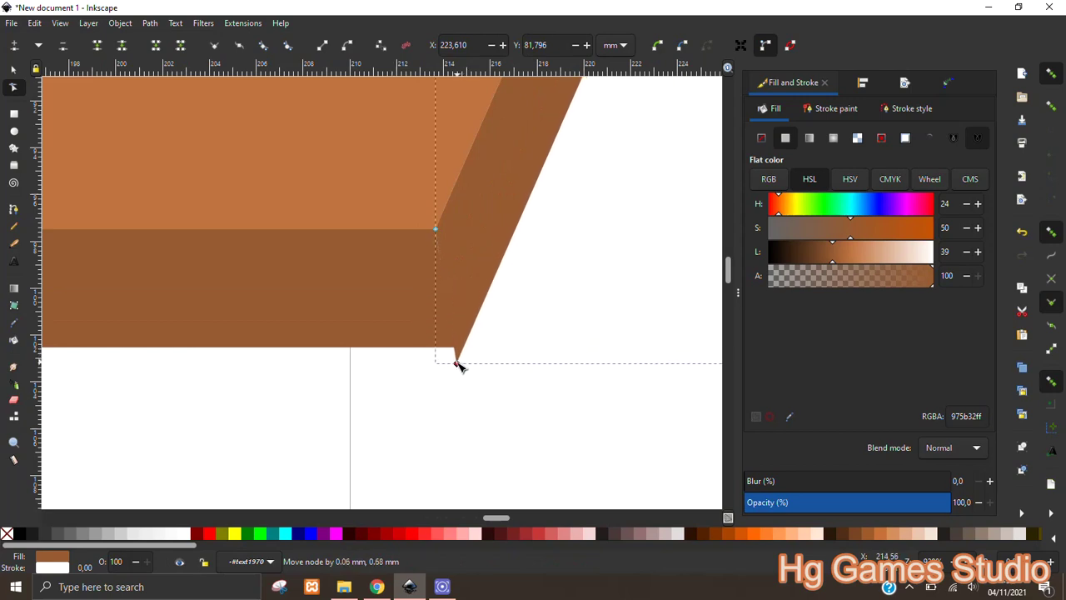
scroll(522, 305, "down", 4)
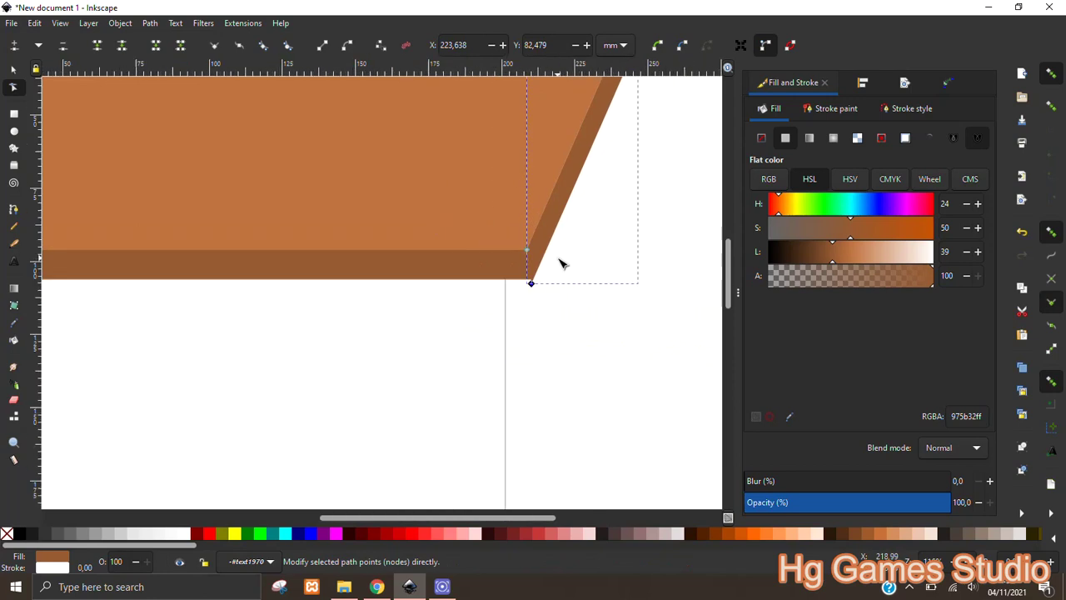
scroll(561, 262, "down", 3)
Pull the front edge strip's end corner down to meet the side face
left_click(633, 145)
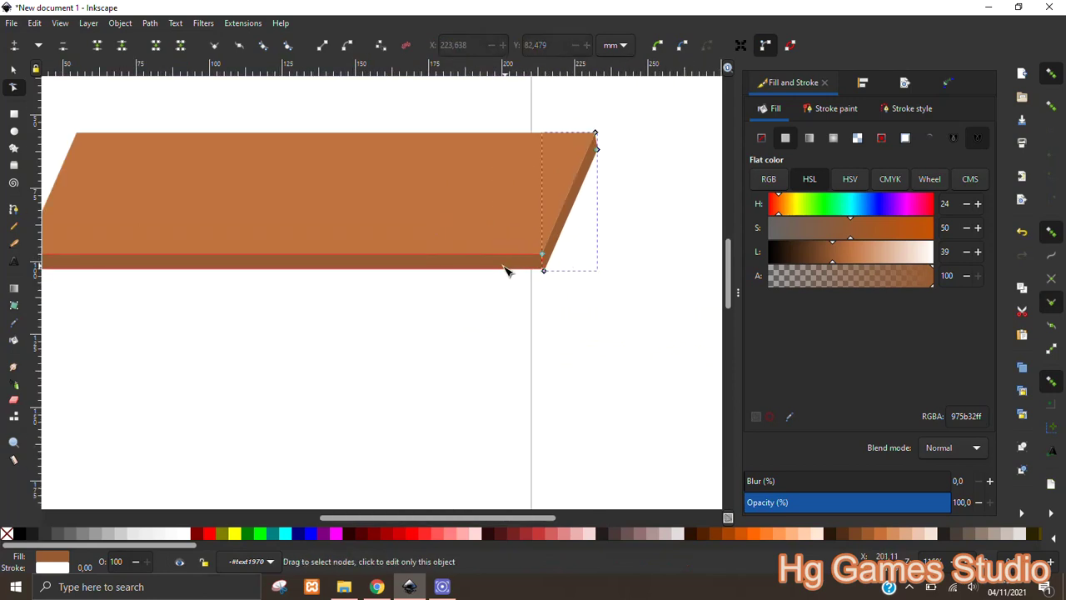
left_click(478, 291)
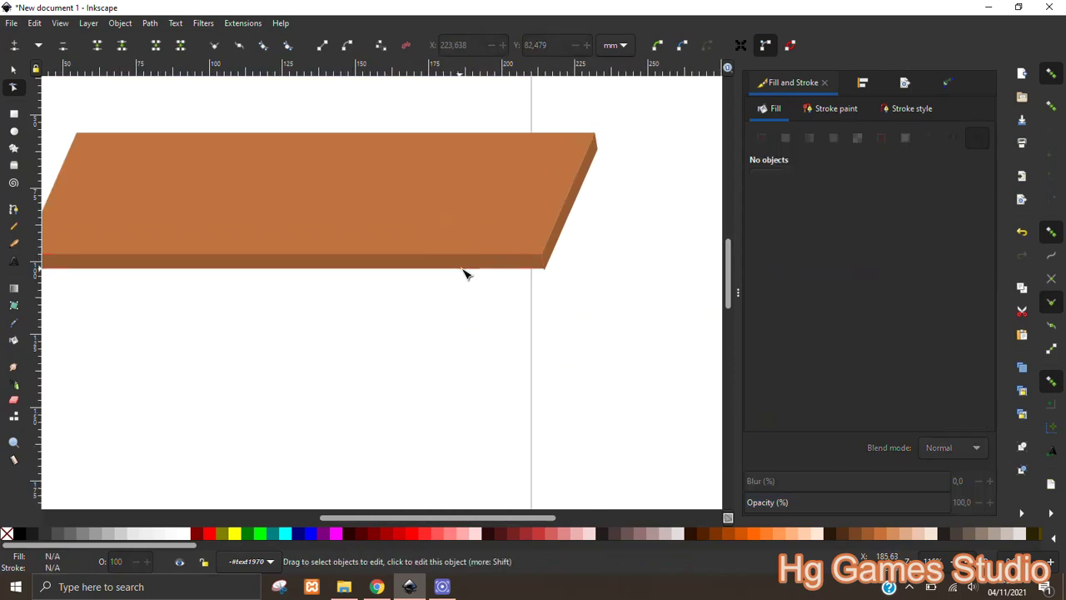
scroll(500, 278, "up", 1)
scroll(516, 254, "up", 1)
left_click(516, 254)
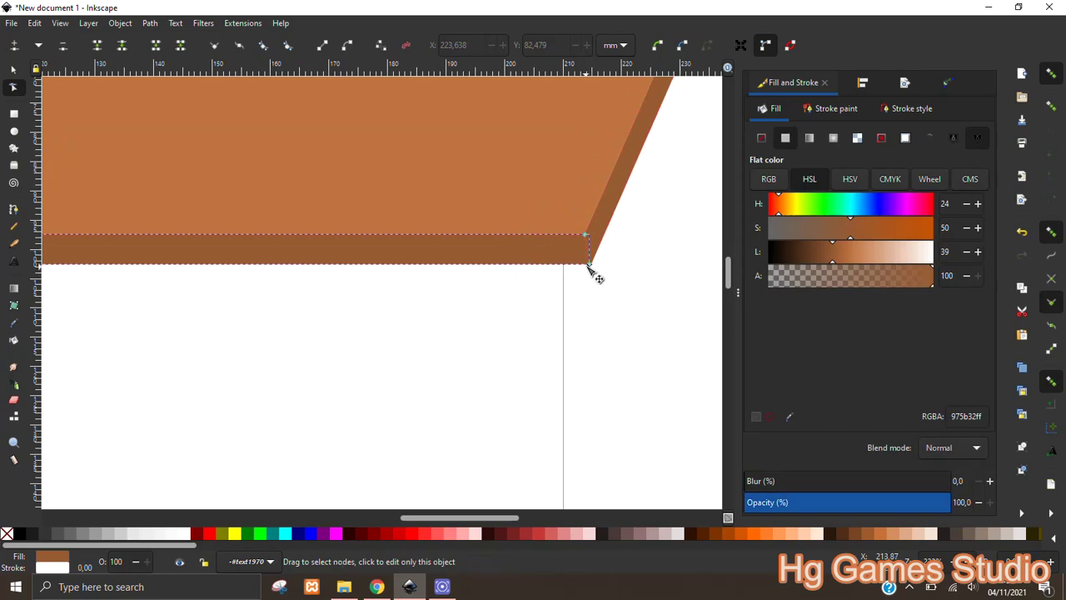
scroll(228, 324, "right", 10)
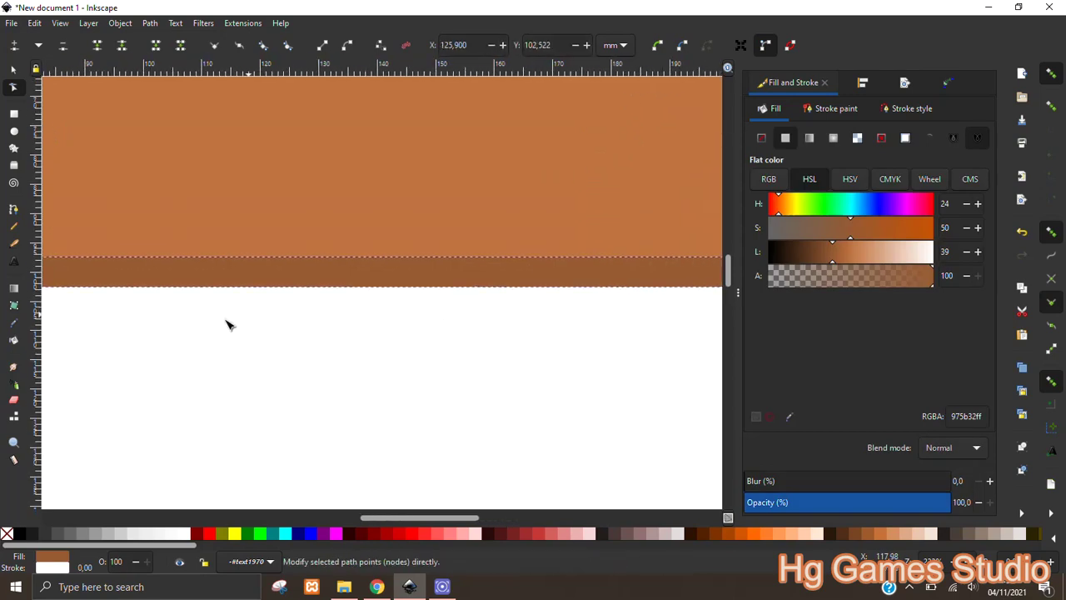
scroll(174, 339, "left", 3)
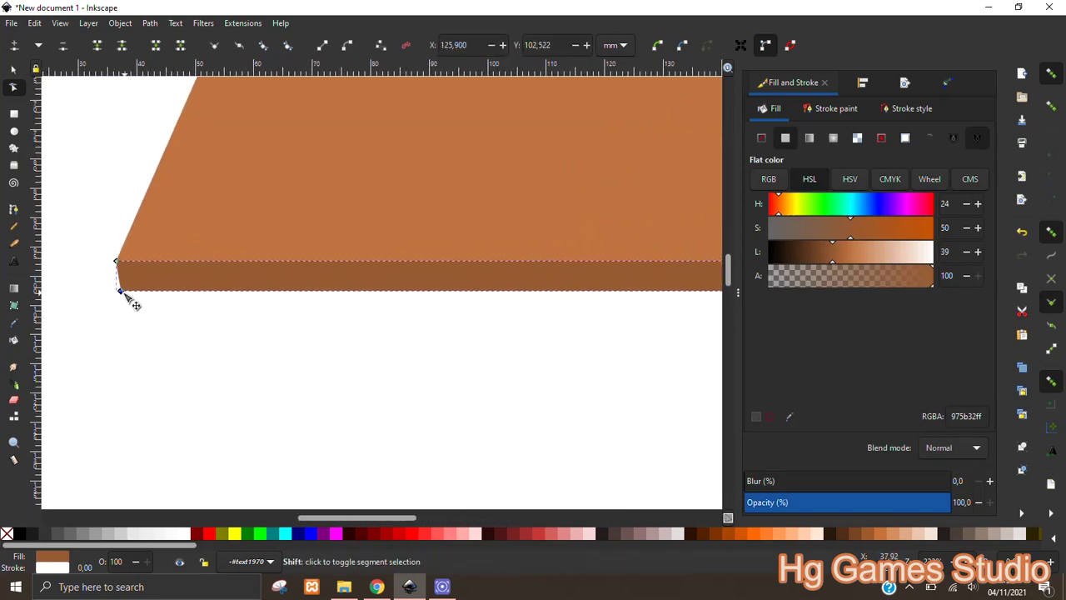
scroll(524, 302, "down", 3)
scroll(364, 314, "down", 2)
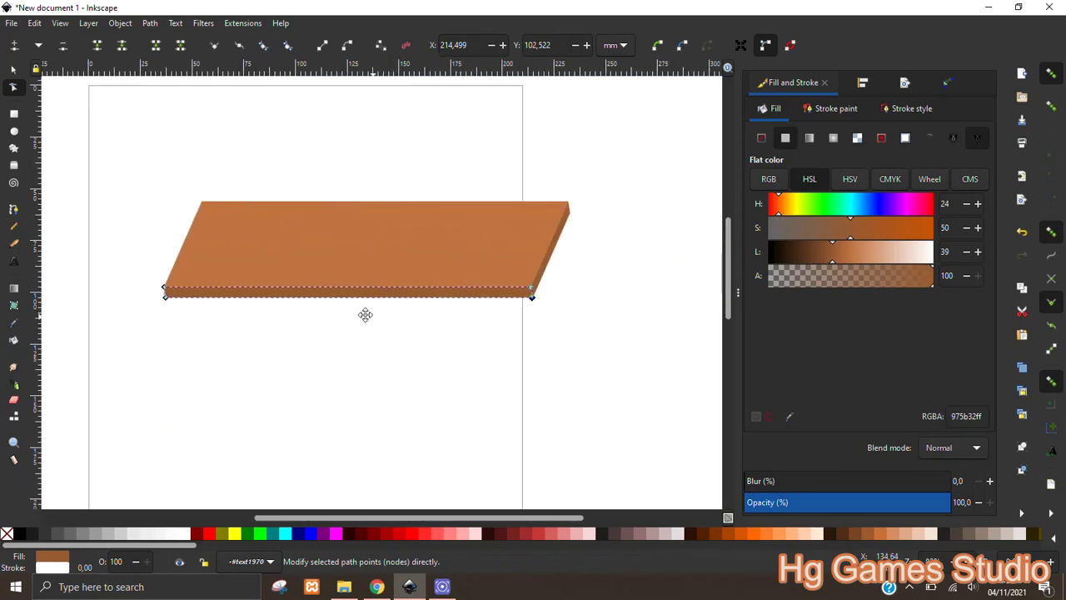
scroll(516, 296, "up", 6)
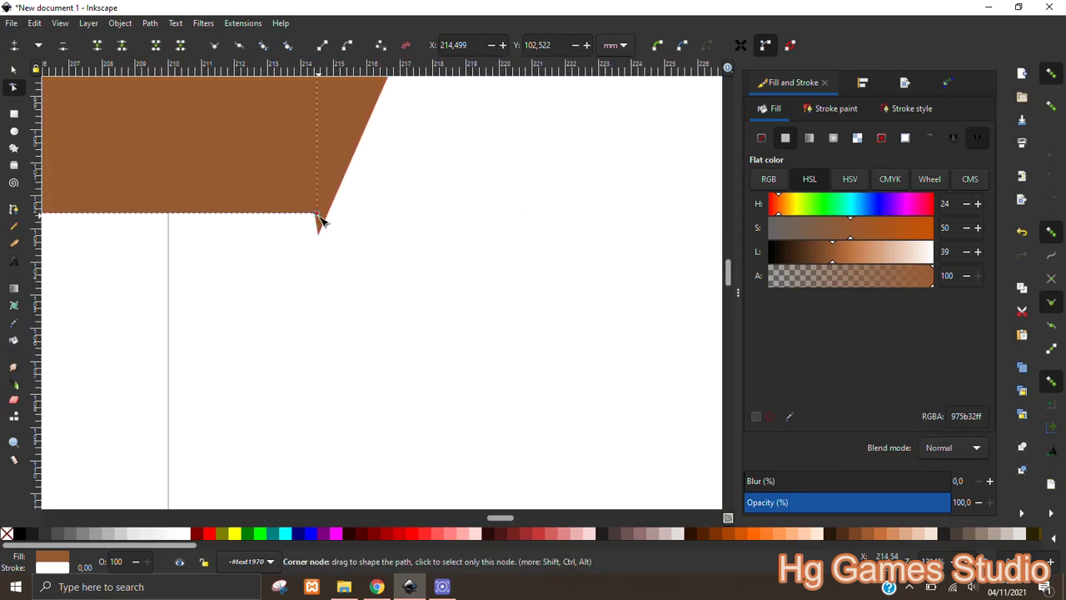
left_click_drag(318, 215, 319, 236)
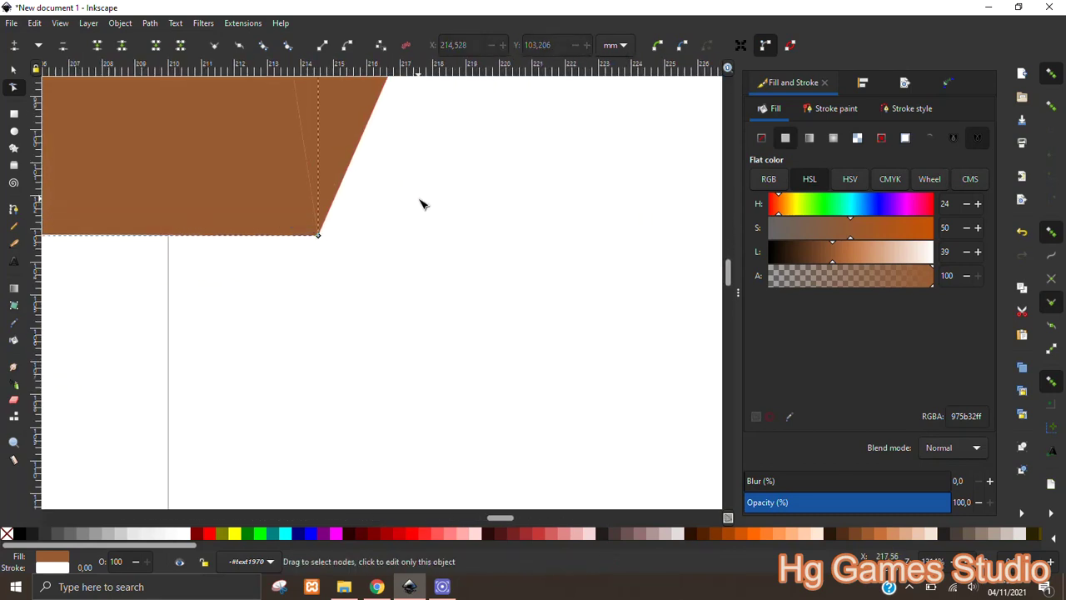
Deselect everything and bring the whole finished tabletop slab into view
scroll(433, 211, "down", 1)
key("s")
left_click(463, 209)
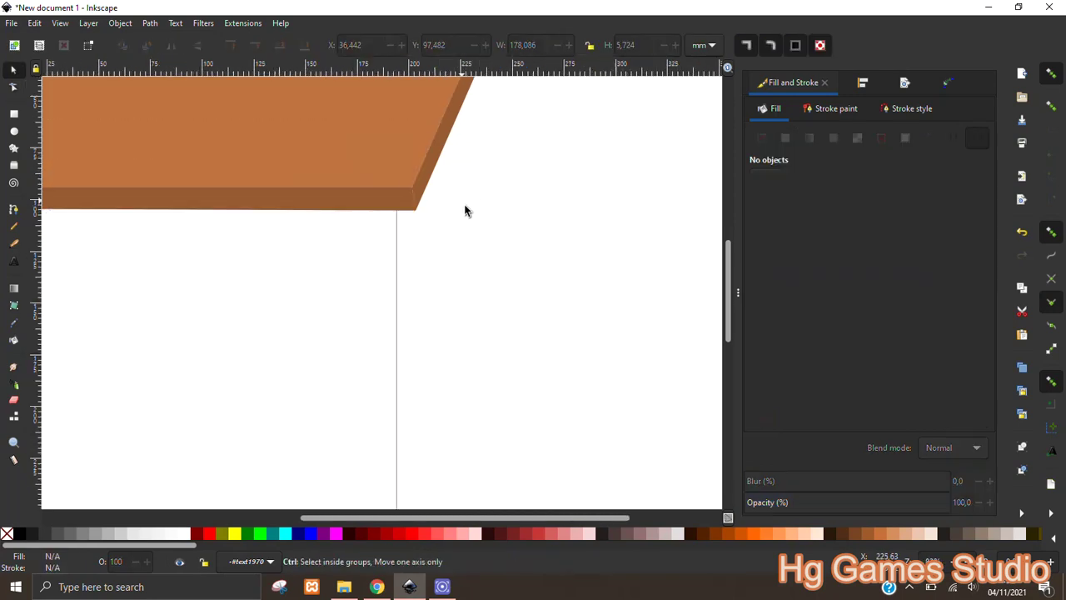
scroll(464, 209, "down", 6)
left_click_drag(364, 228, 450, 286)
scroll(485, 247, "up", 1)
scroll(486, 247, "up", 1)
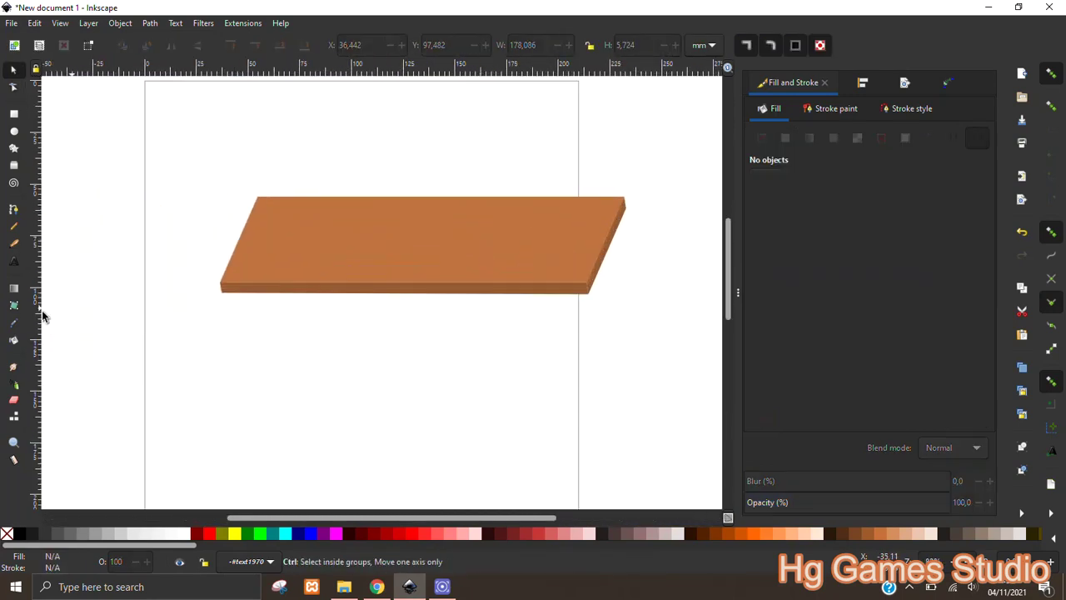
left_click(13, 116)
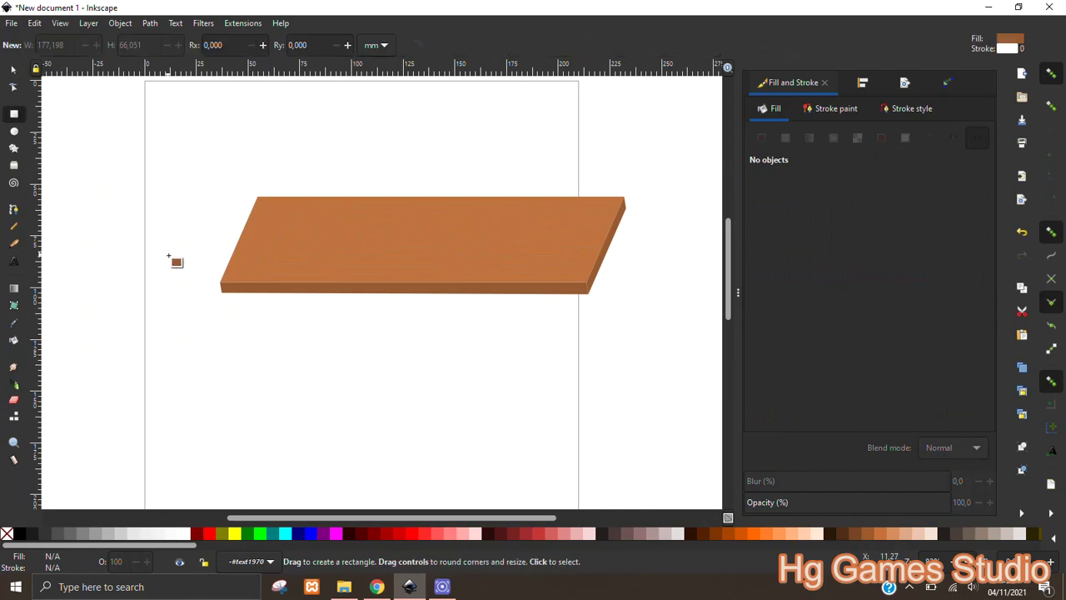
Draw a tall brown leg (6e4224) tucked under the tabletop's left corner
left_click_drag(247, 294, 267, 406)
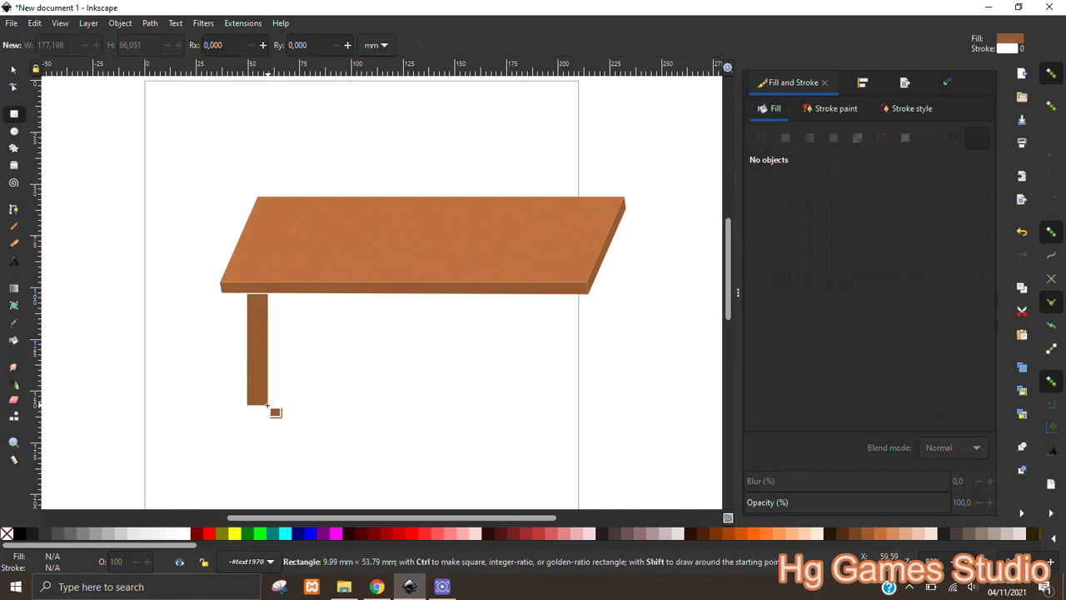
left_click_drag(268, 405, 267, 404)
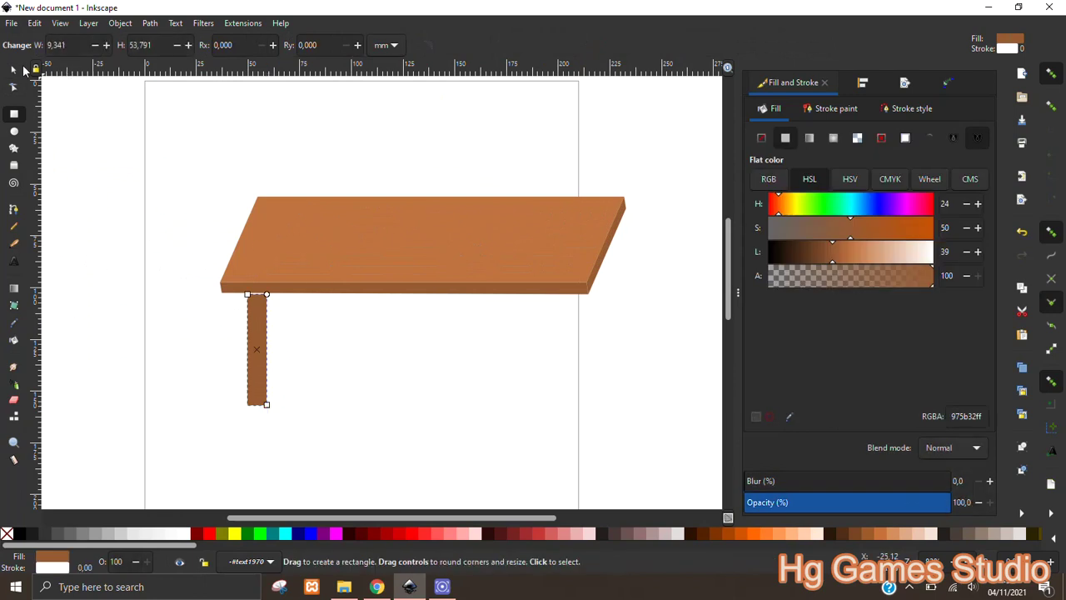
left_click(14, 70)
left_click_drag(259, 318, 263, 308)
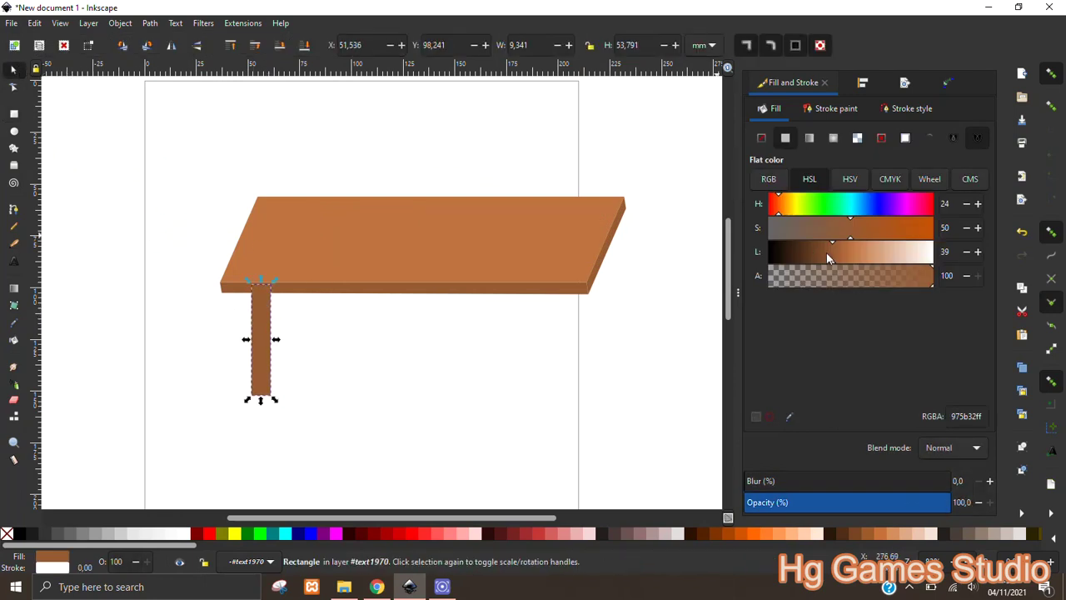
left_click_drag(826, 252, 815, 254)
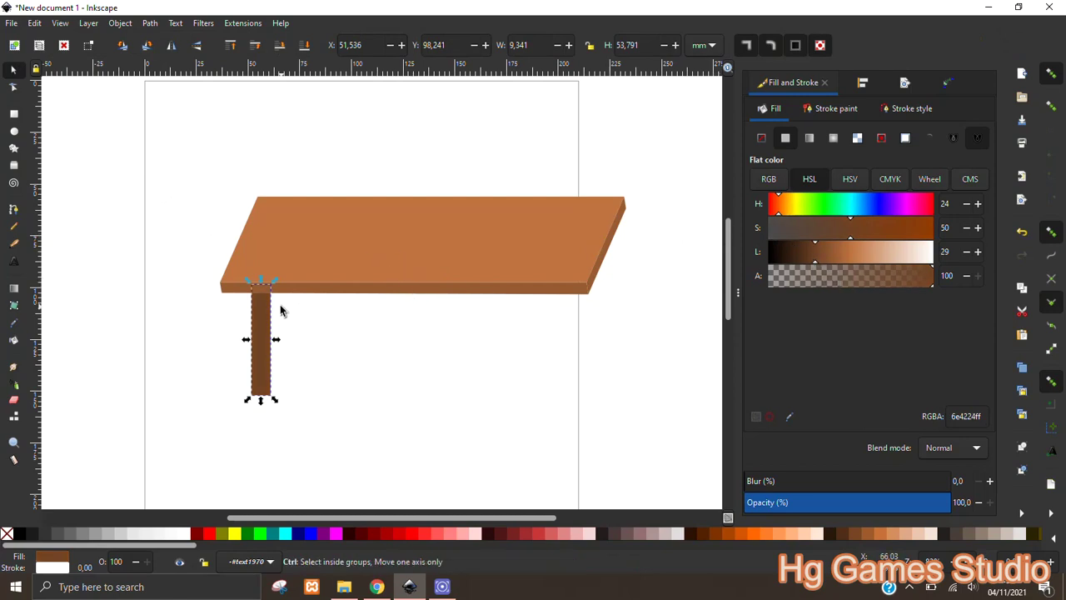
scroll(281, 311, "up", 2, "ctrl")
left_click_drag(250, 332, 273, 313)
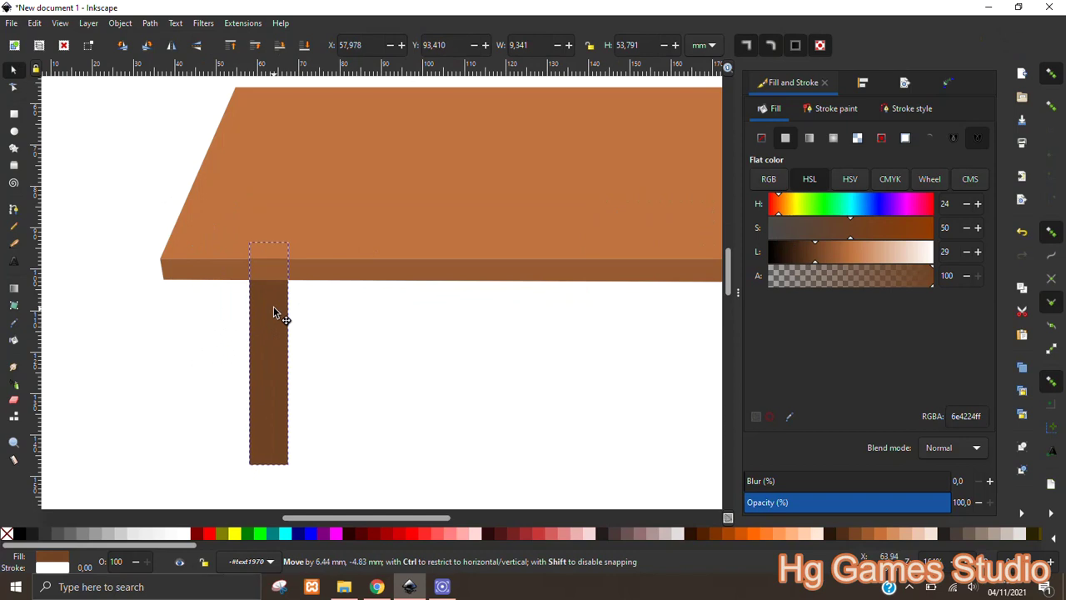
Duplicate the leg into a thin darker side strip (4f2f1a) and lower it beneath the tabletop
scroll(293, 408, "up", 1, "ctrl")
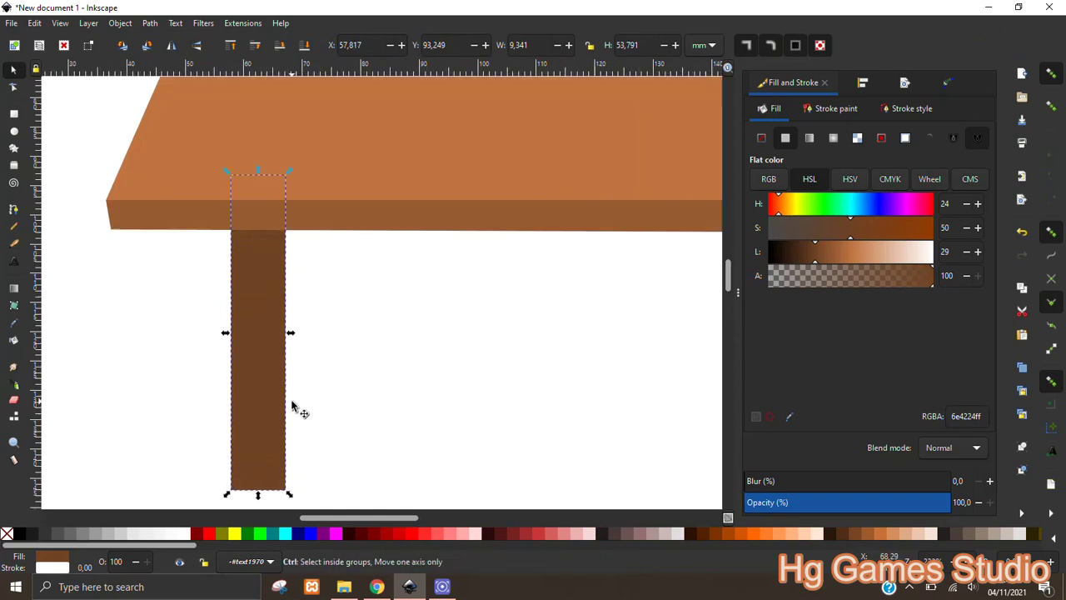
key("ctrl")
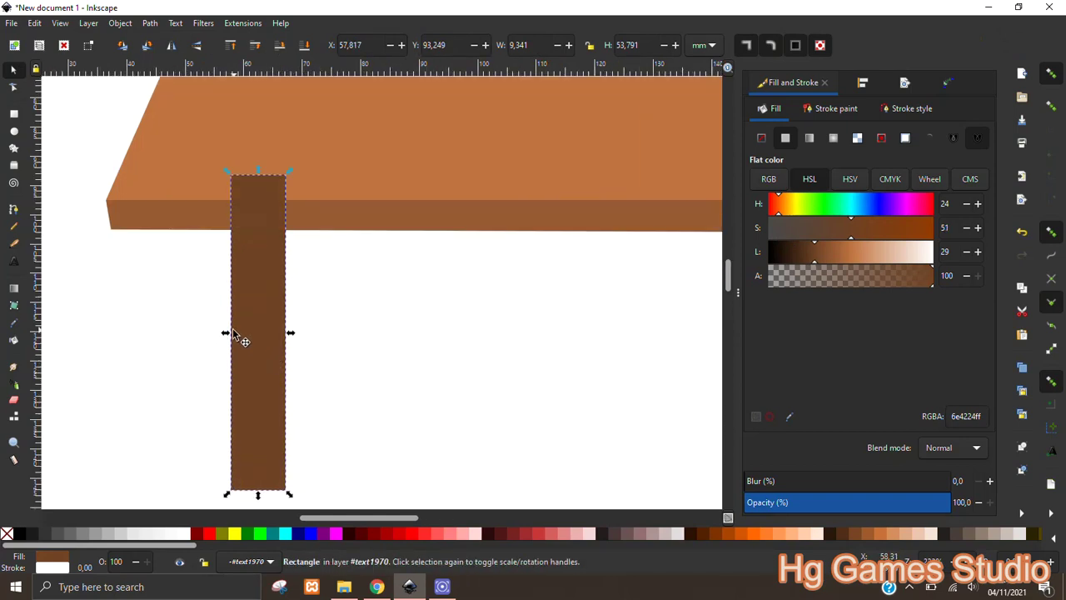
left_click_drag(225, 332, 301, 337)
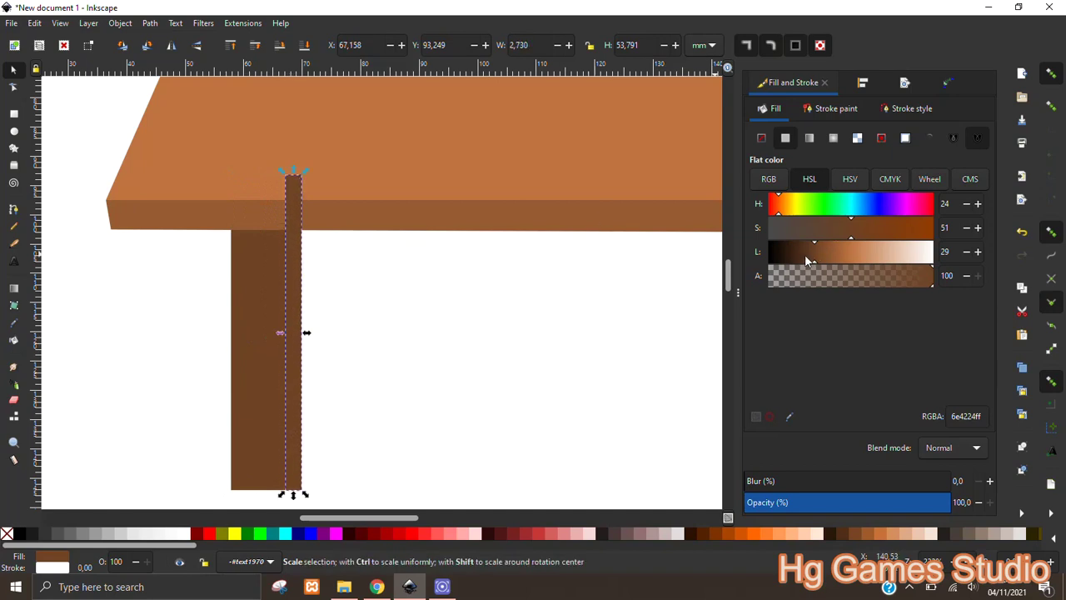
left_click_drag(807, 259, 802, 261)
left_click(430, 333)
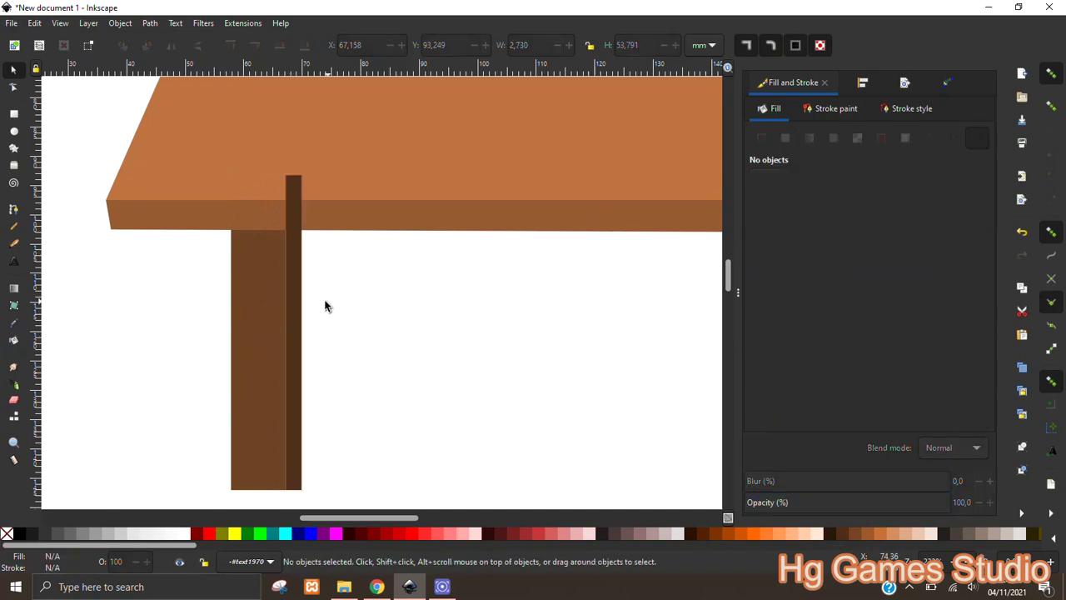
left_click(292, 305)
key("Page_Down")
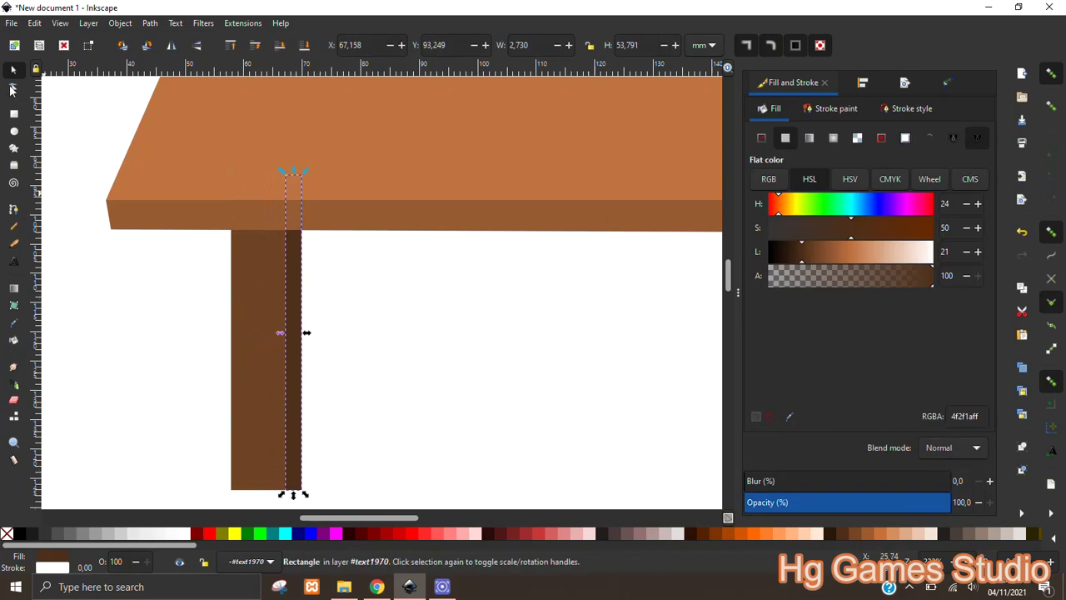
Convert the side strip to a path and slant its bottom-right corner up and left
key("n")
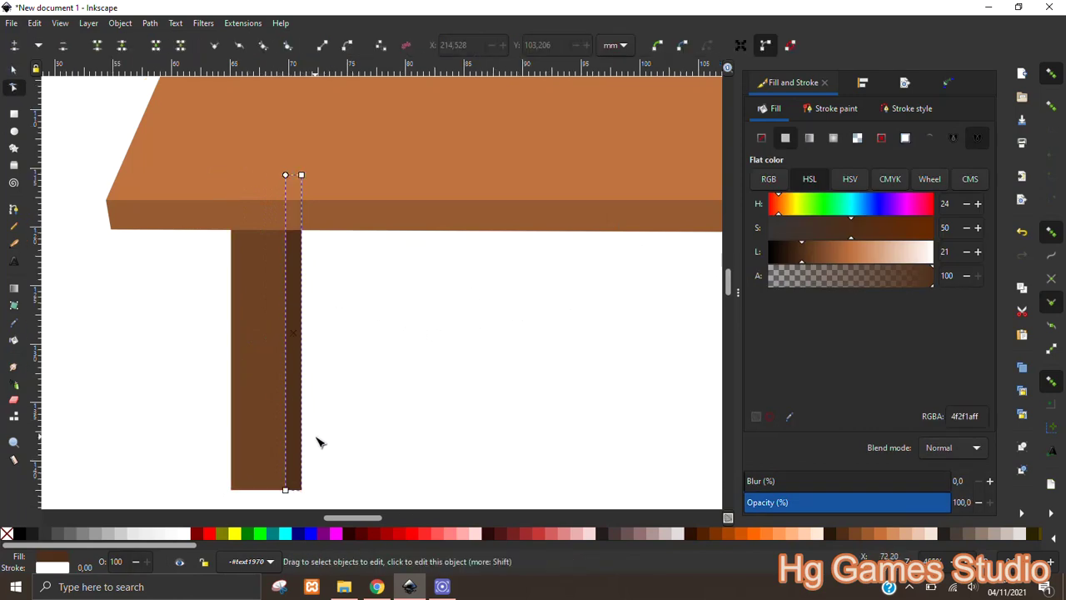
scroll(316, 439, "up", 2, "ctrl")
left_click(150, 22)
left_click(166, 39)
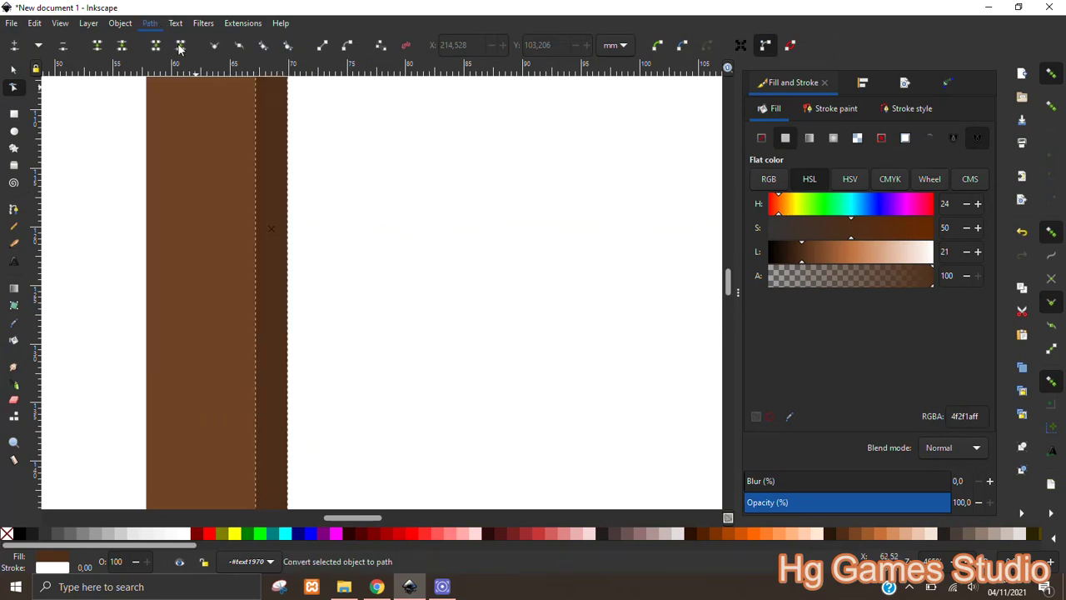
left_click_drag(440, 261, 408, 104)
scroll(266, 303, "up", 2, "ctrl")
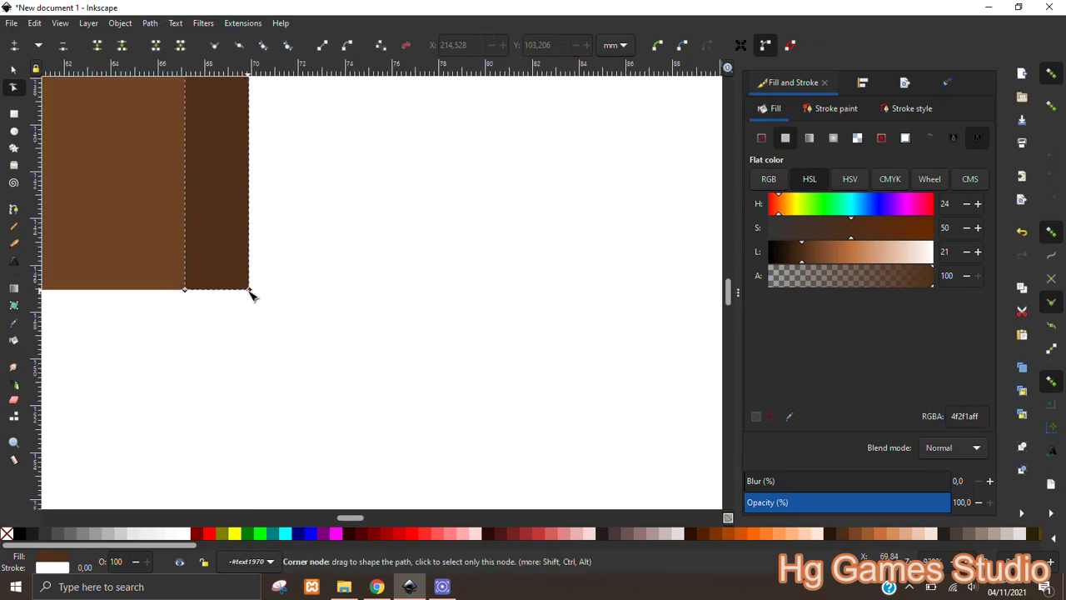
left_click_drag(248, 289, 218, 253)
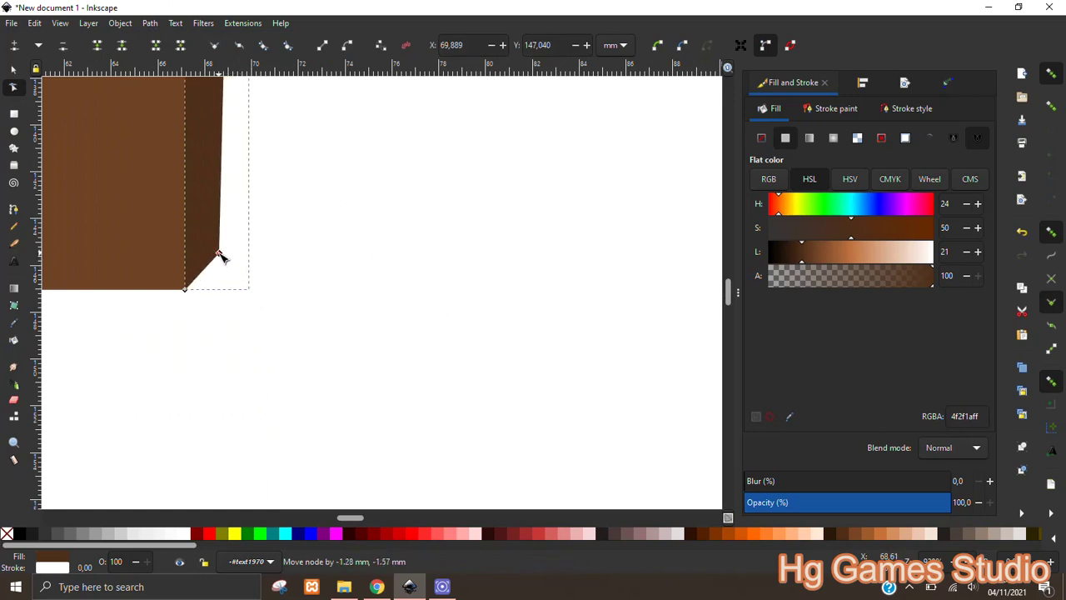
Pull the strip's top-right corner left to narrow the leg's side face
scroll(285, 214, "down", 5)
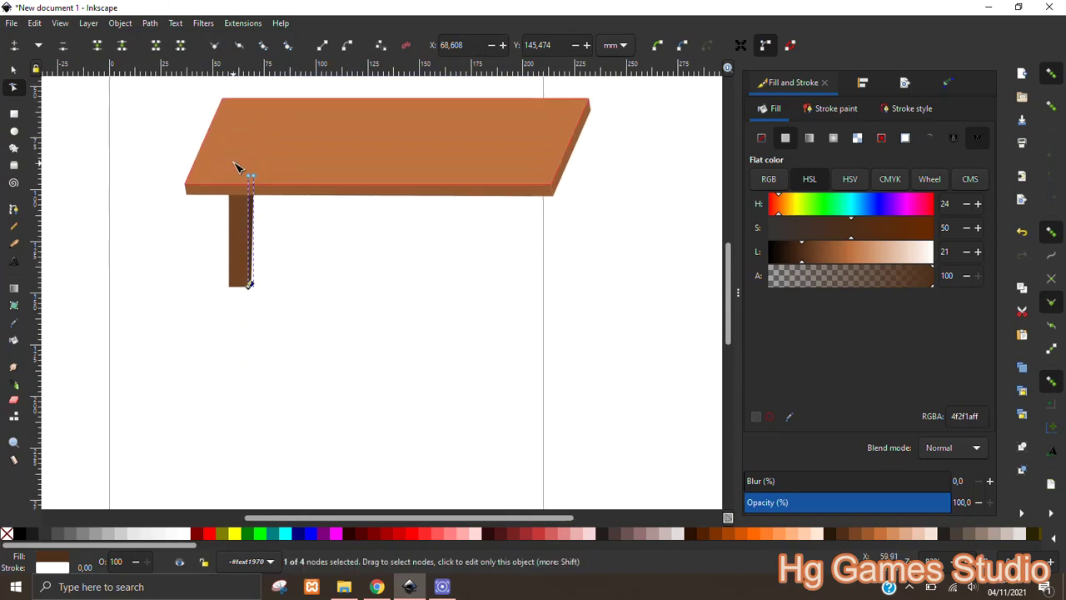
scroll(234, 170, "up", 3)
left_click_drag(271, 200, 268, 203)
scroll(262, 209, "up", 2)
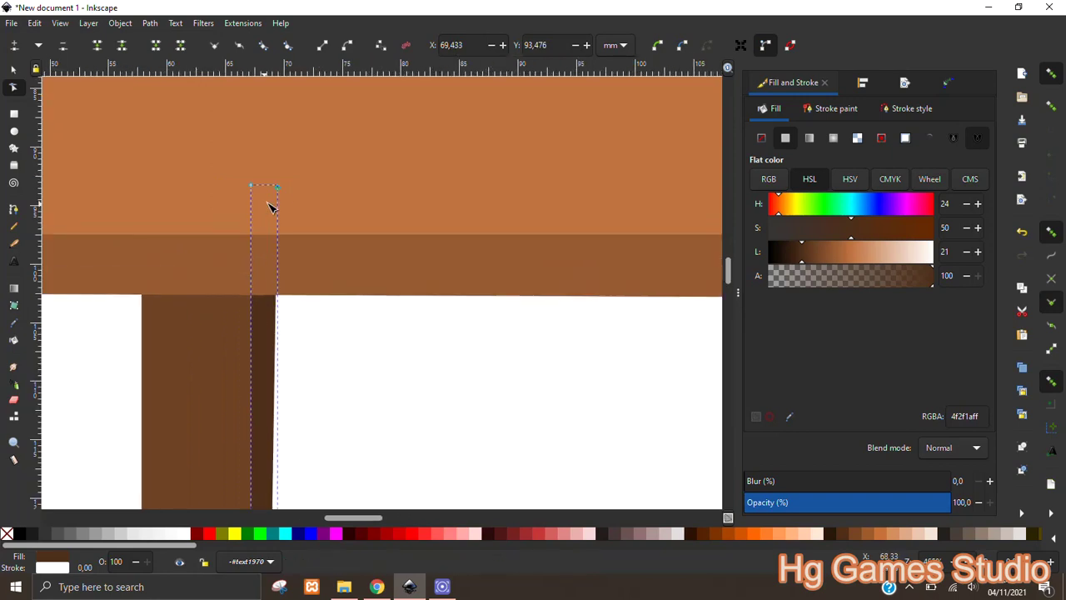
scroll(278, 199, "up", 1)
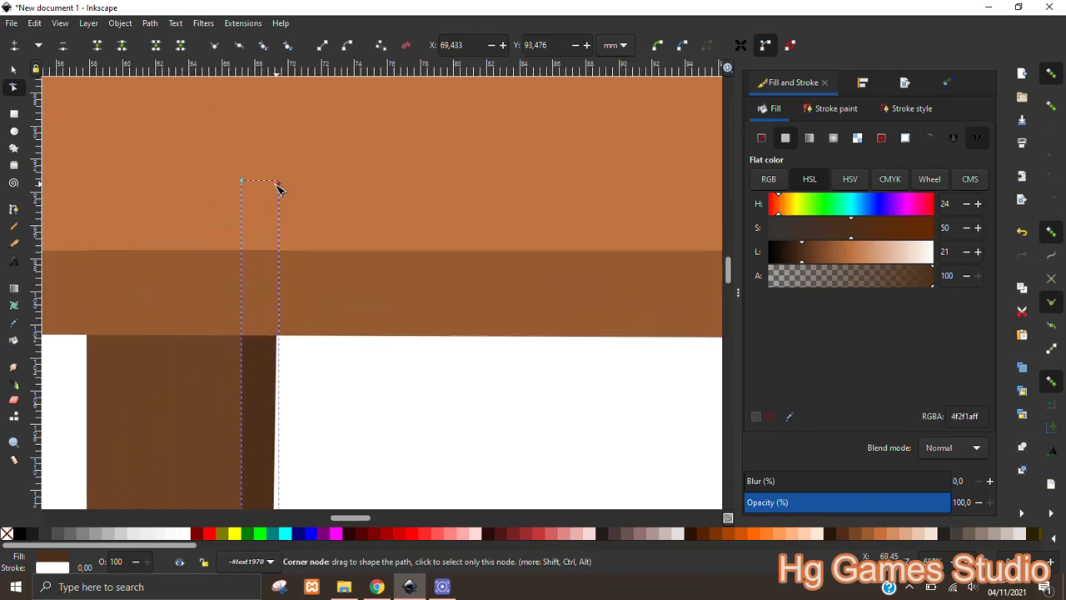
left_click_drag(278, 188, 266, 191)
scroll(331, 266, "down", 4)
scroll(379, 299, "down", 1)
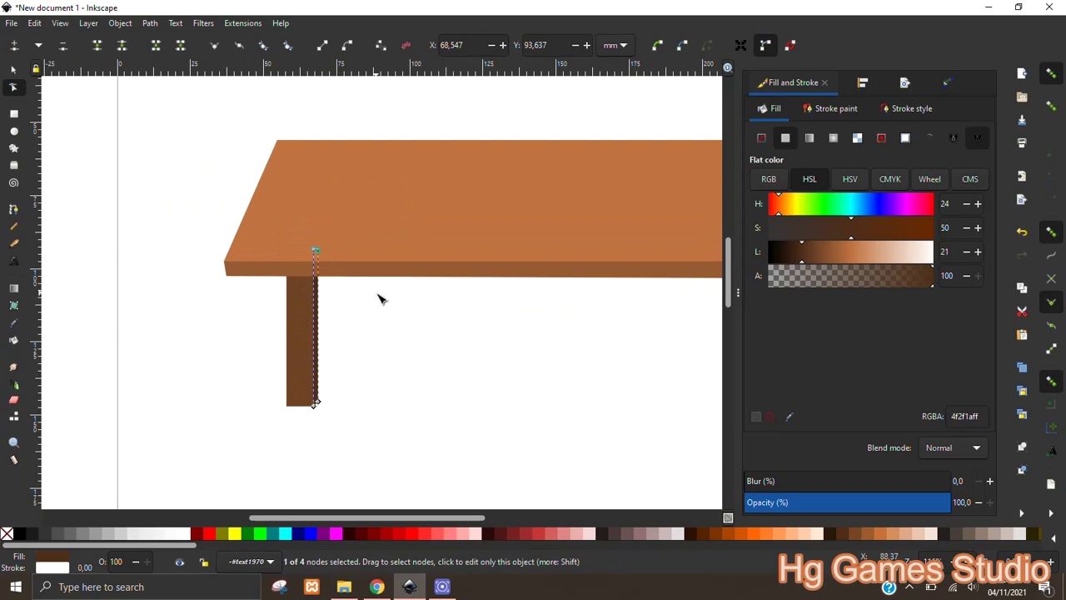
left_click(379, 299)
key("s")
scroll(424, 320, "down", 2)
scroll(299, 286, "up", 4)
scroll(296, 286, "up", 2)
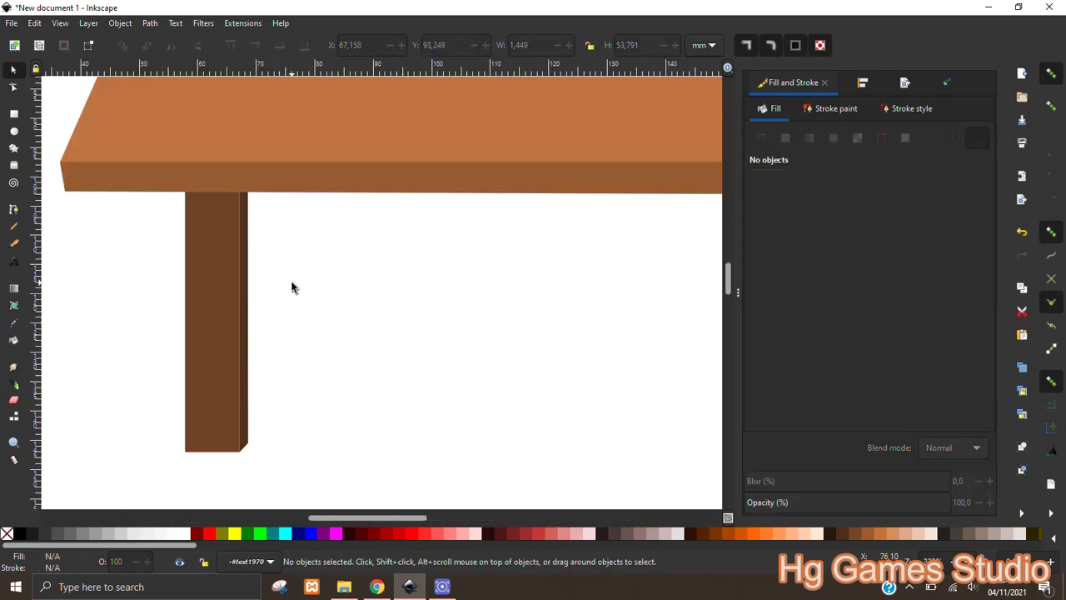
Group the leg's front and side faces and place a duplicate under the tabletop's right end
left_click(224, 276)
left_click(244, 272, "shift")
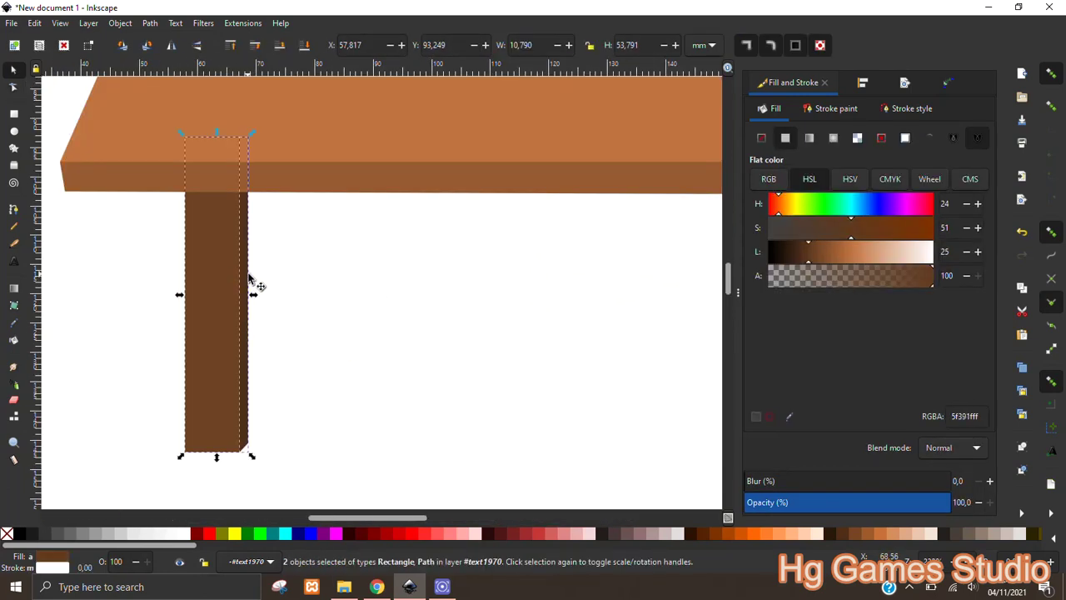
key("ctrl+g")
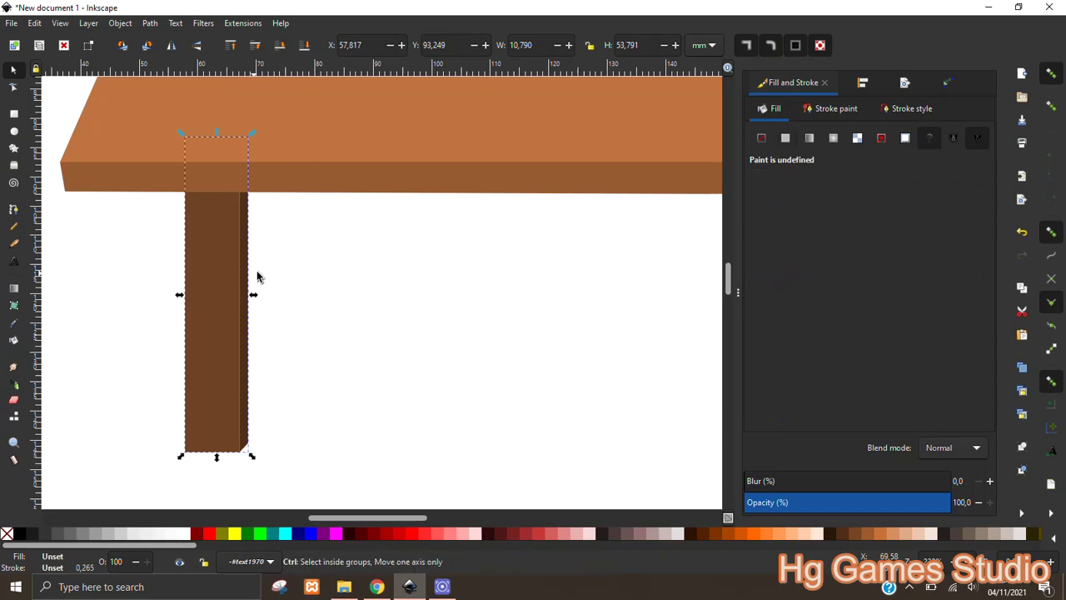
scroll(279, 281, "down", 4)
key("ctrl+d")
left_click_drag(265, 289, 436, 289)
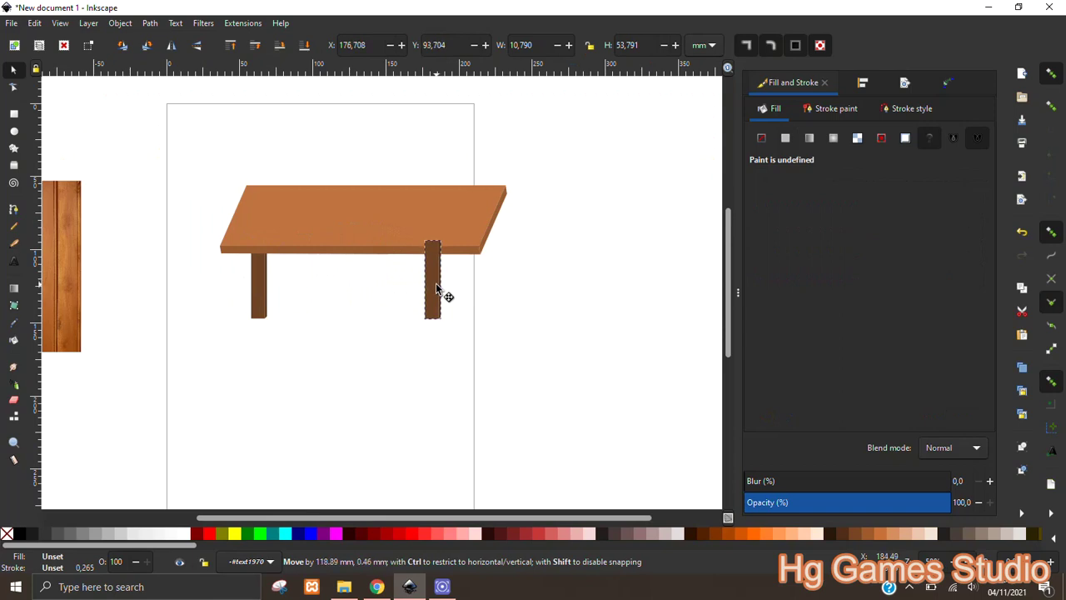
Line the two front legs up with each other using Align and Distribute
left_click(263, 276, "shift")
left_click(864, 82)
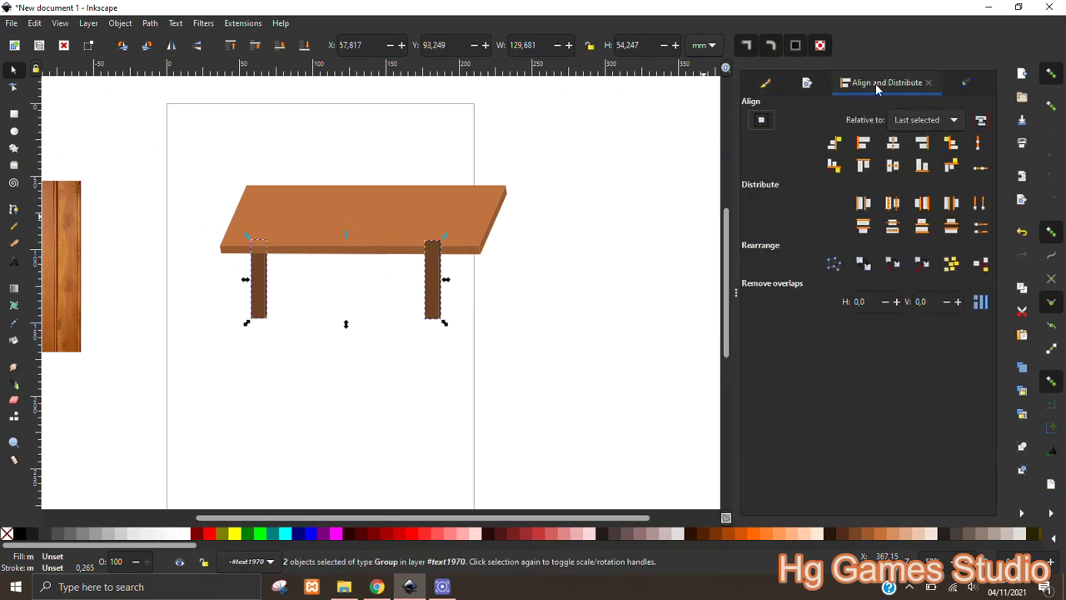
left_click(922, 169)
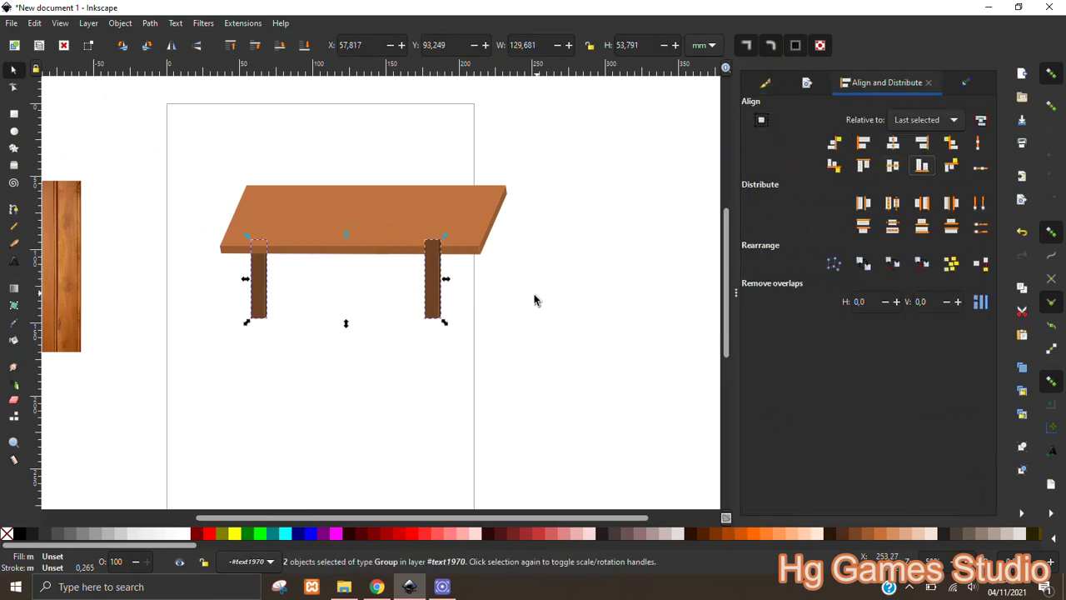
left_click(402, 324)
Group the two front legs and shift a duplicate pair up and right for the back legs
scroll(412, 301, "up", 2, "ctrl")
left_click(455, 296)
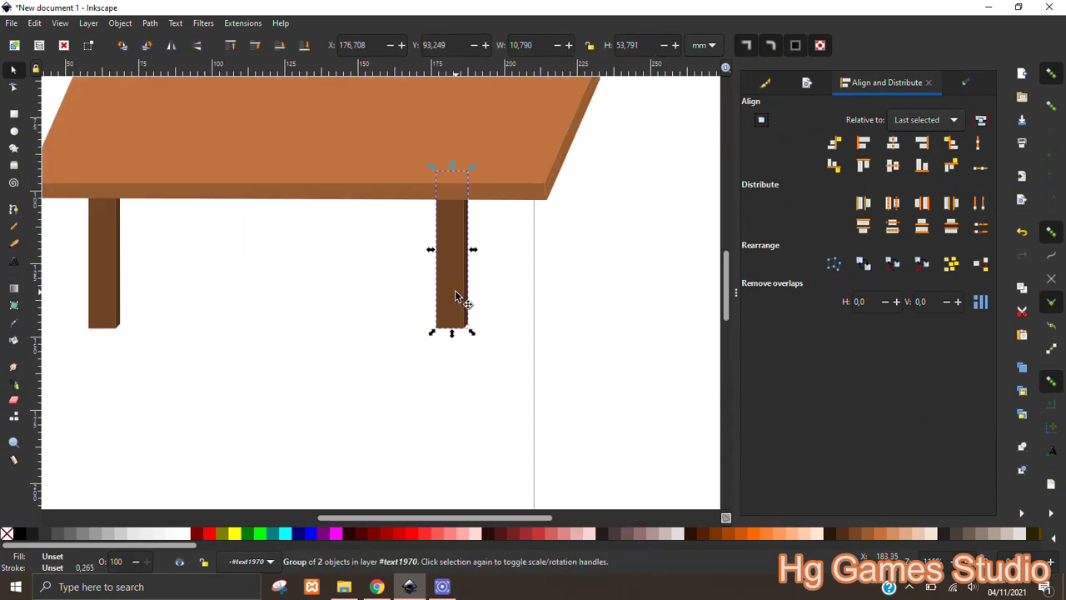
left_click(108, 267, "shift")
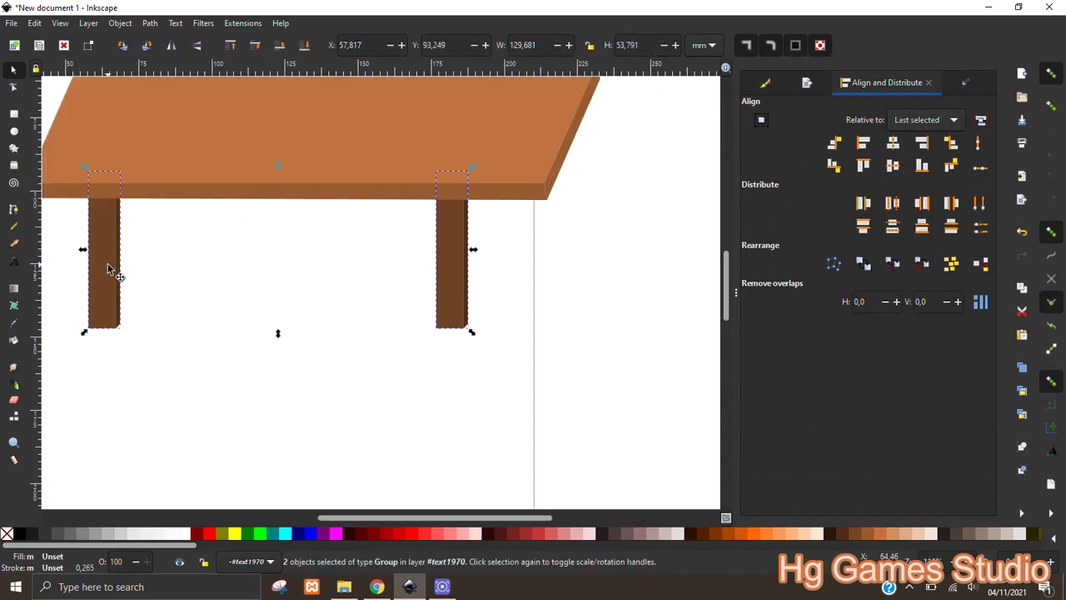
key("ctrl+g")
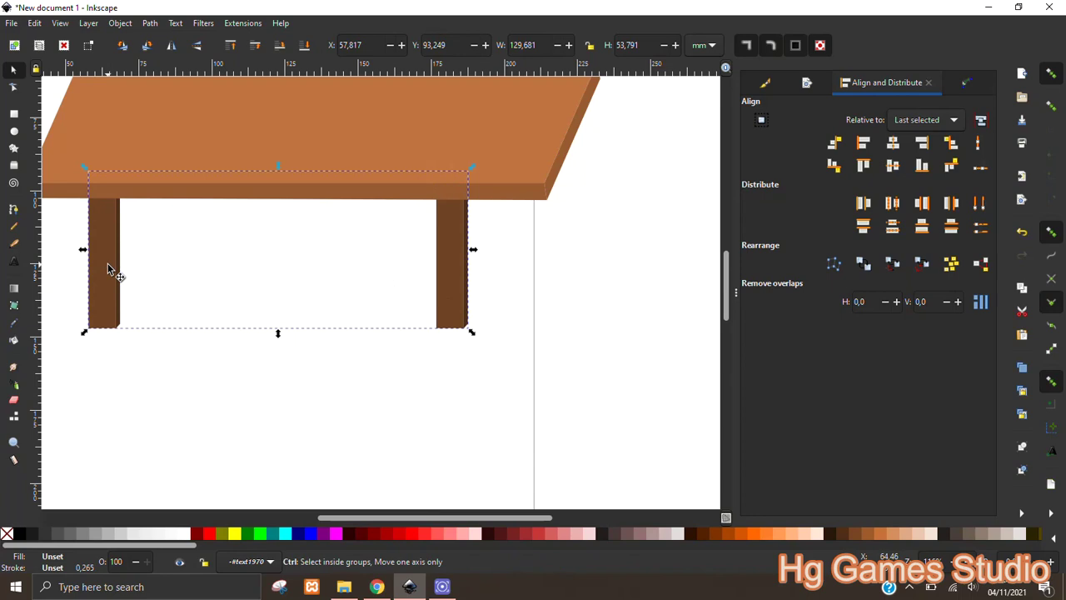
key("ctrl+d")
mouse_move(113, 257)
left_mouse_down()
mouse_move(153, 200)
mouse_move(174, 197)
left_mouse_up()
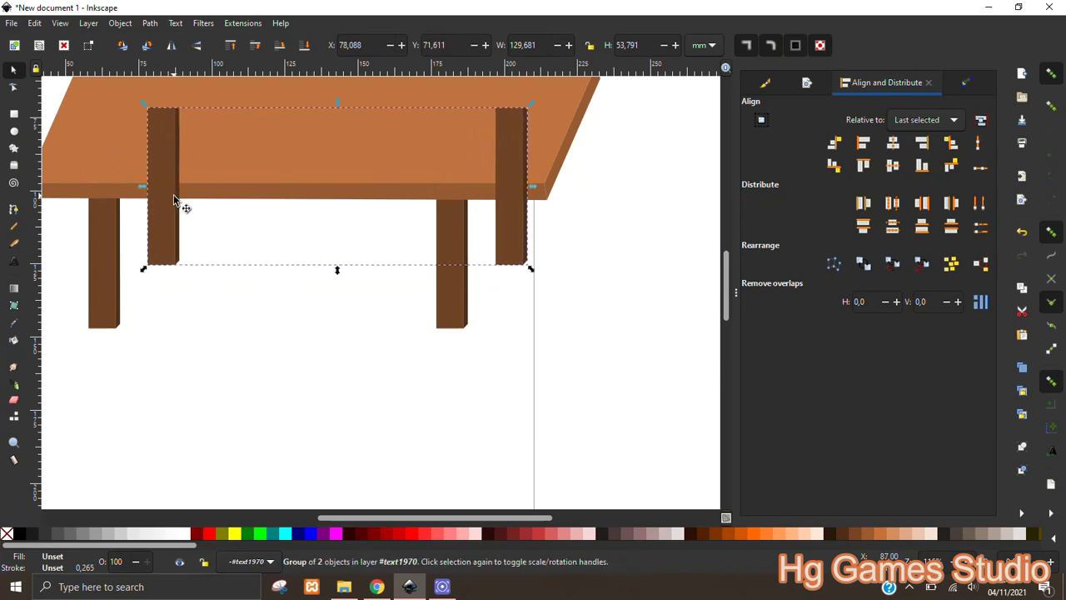
Send the copied leg pair behind the tabletop and ungroup it into separate legs
key("Page_Down")
scroll(333, 166, "down", 2, "ctrl")
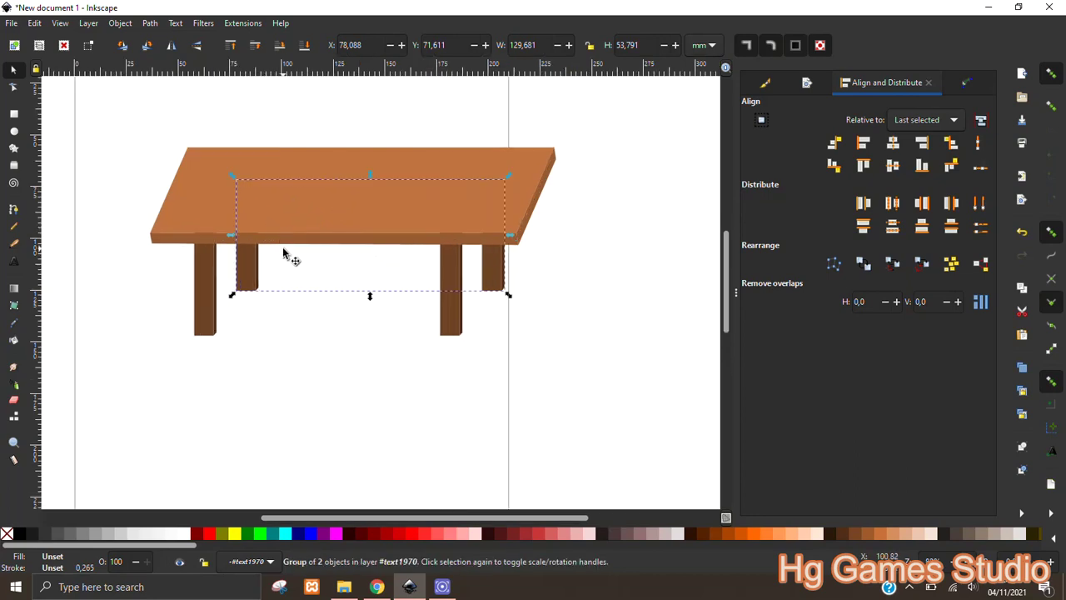
scroll(280, 254, "up", 2, "ctrl")
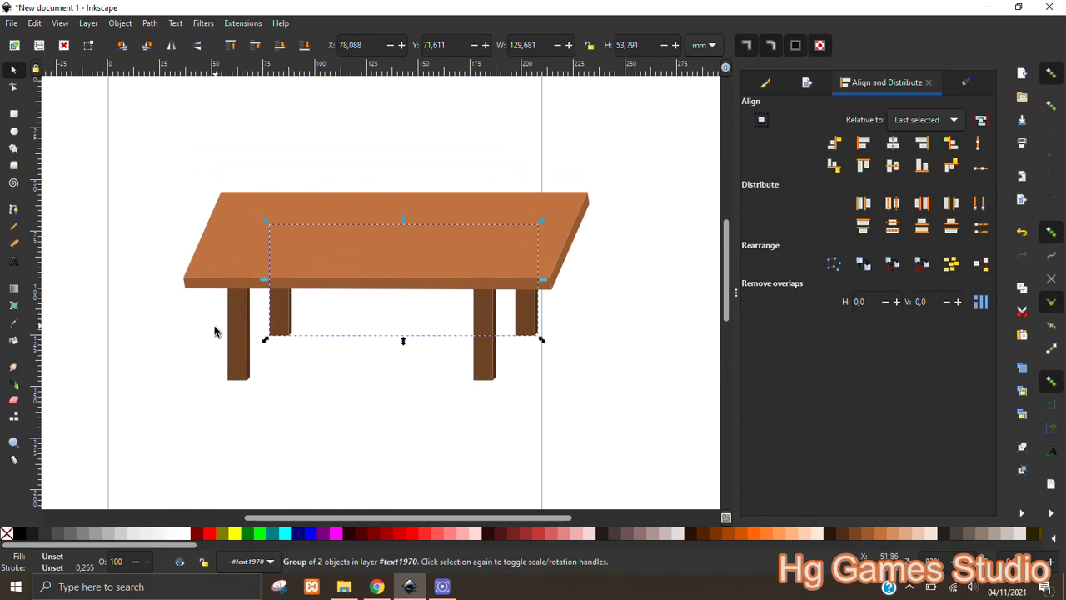
key("ctrl+shift+g")
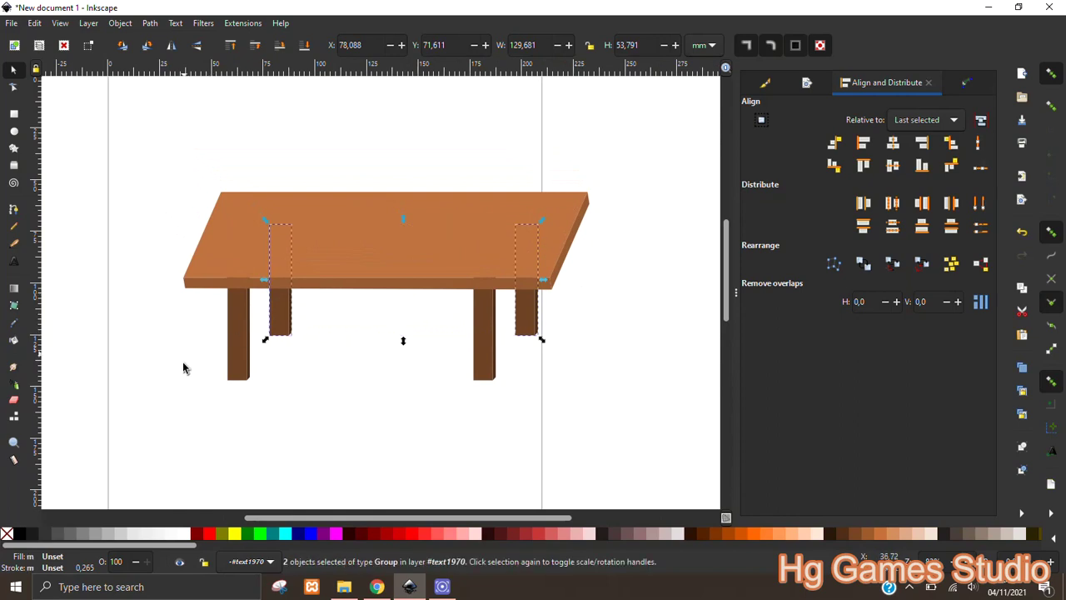
Move the back-left leg beside the front-left leg and the back-right leg to the top's right edge
left_click(286, 464)
left_click(277, 318)
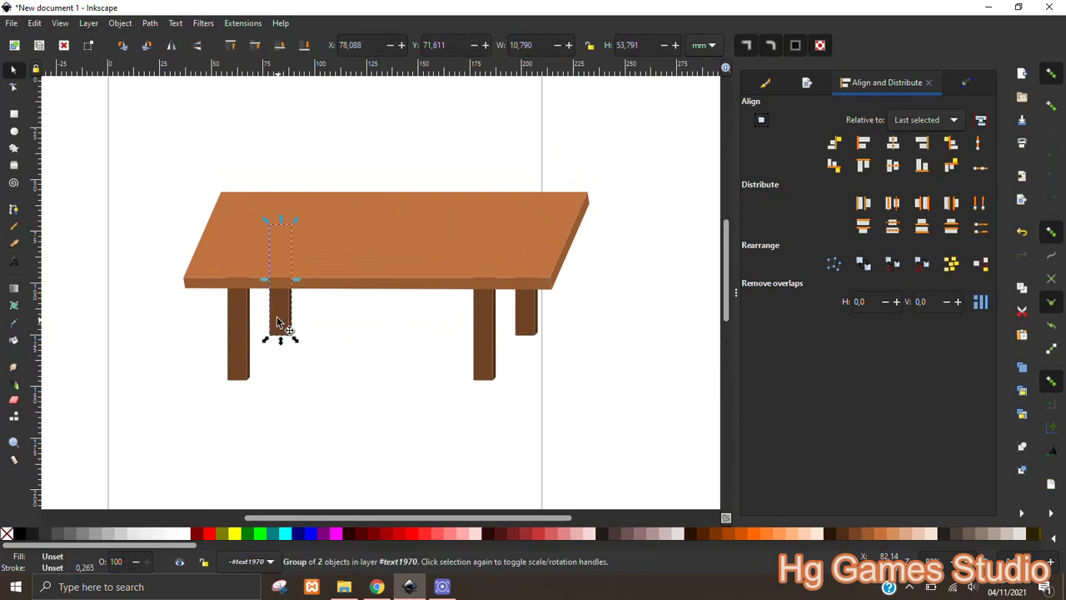
mouse_move(277, 318)
left_mouse_down()
mouse_move(241, 315)
mouse_move(264, 314)
left_mouse_up()
left_click(504, 329)
left_click(525, 312)
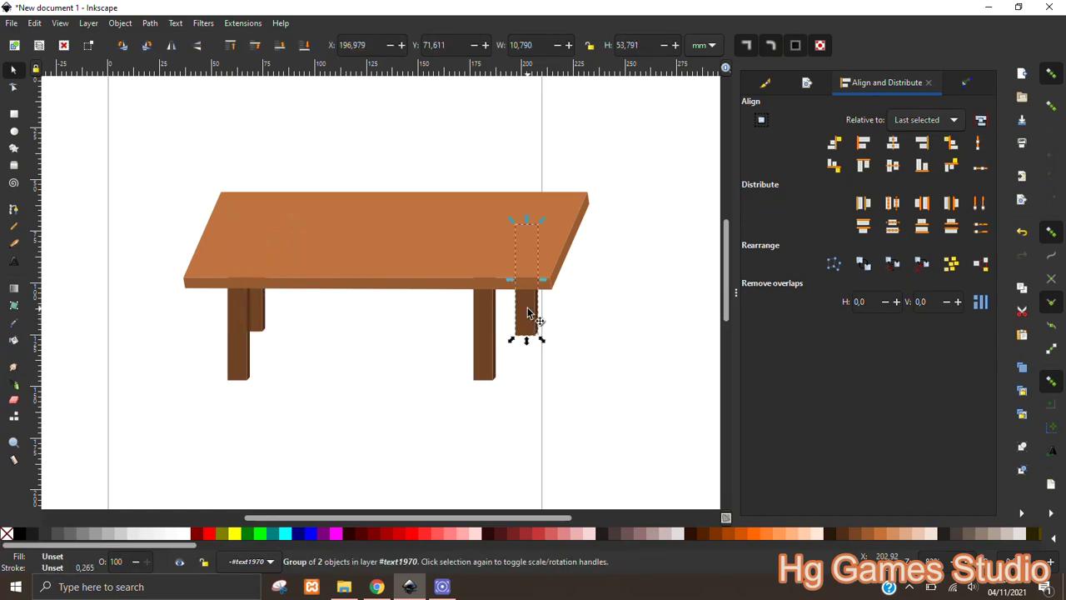
mouse_move(529, 311)
left_mouse_down()
mouse_move(556, 308)
mouse_move(547, 308)
left_mouse_up()
left_click(607, 286)
scroll(553, 315, "down", 1, "ctrl")
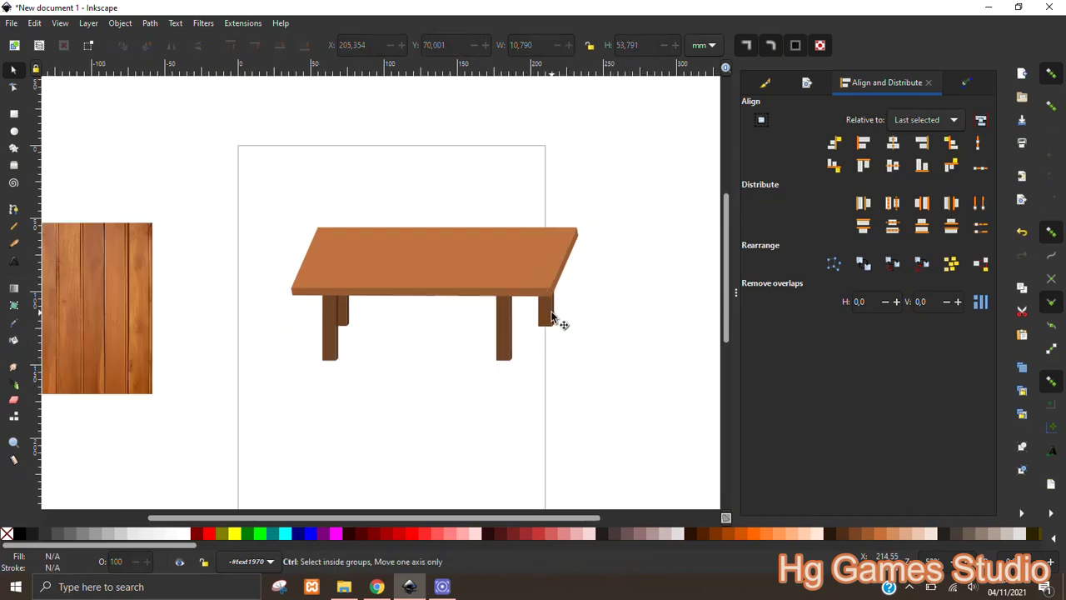
Lower both back legs slightly, delete them, then restore them with undo
key("ctrl")
scroll(529, 346, "up", 4, "ctrl")
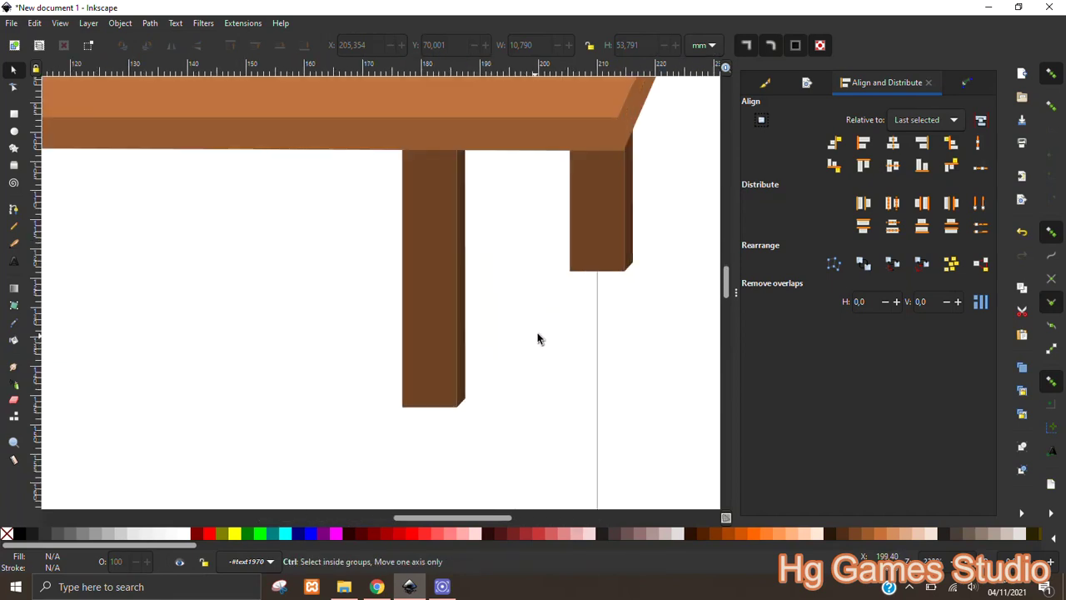
scroll(577, 286, "down", 2, "ctrl")
key("shift")
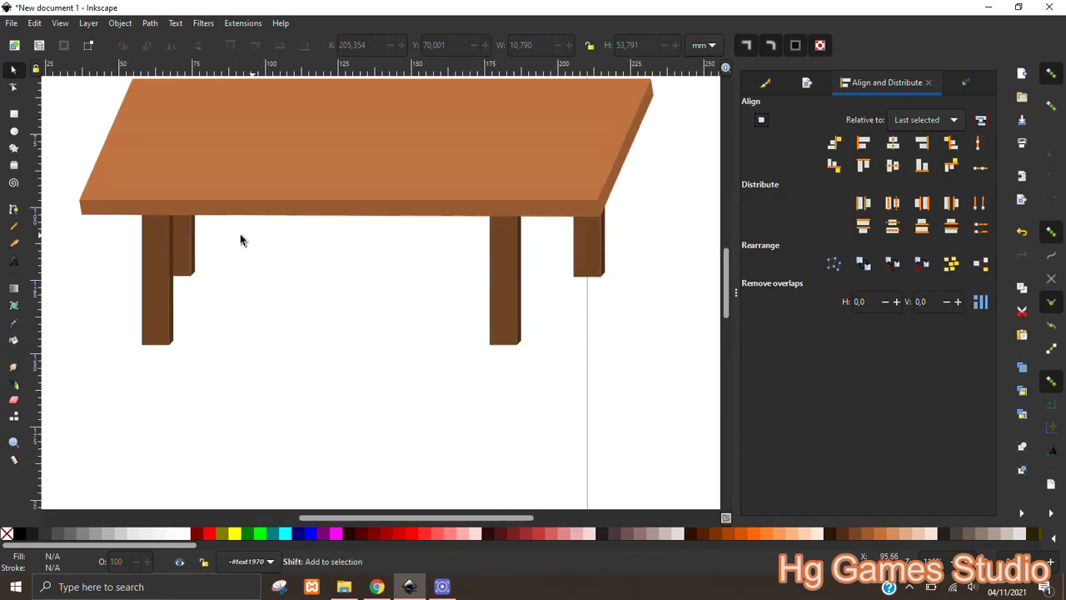
left_click(193, 240, "shift")
left_click(581, 253, "shift")
mouse_move(582, 243)
left_mouse_down()
mouse_move(586, 297)
mouse_move(598, 283)
left_mouse_up()
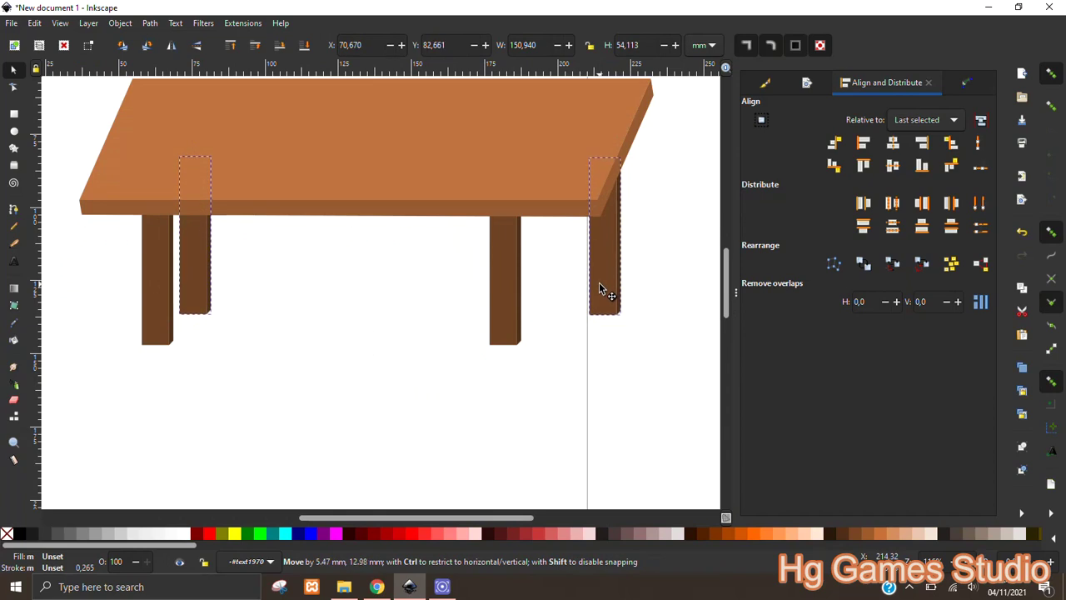
left_click_drag(599, 287, 599, 285)
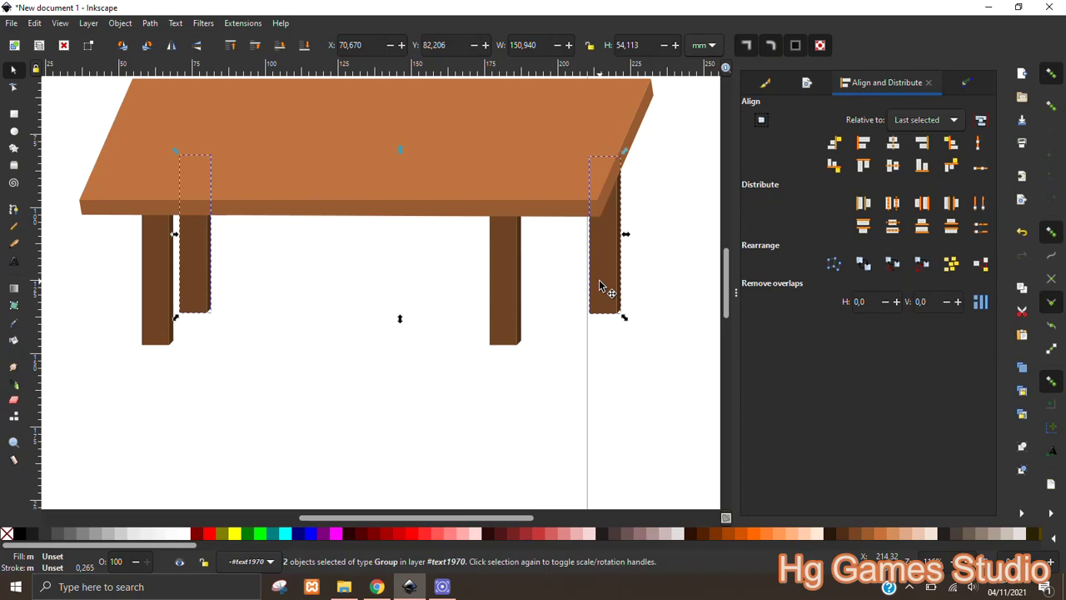
key("Delete")
key("ctrl+z")
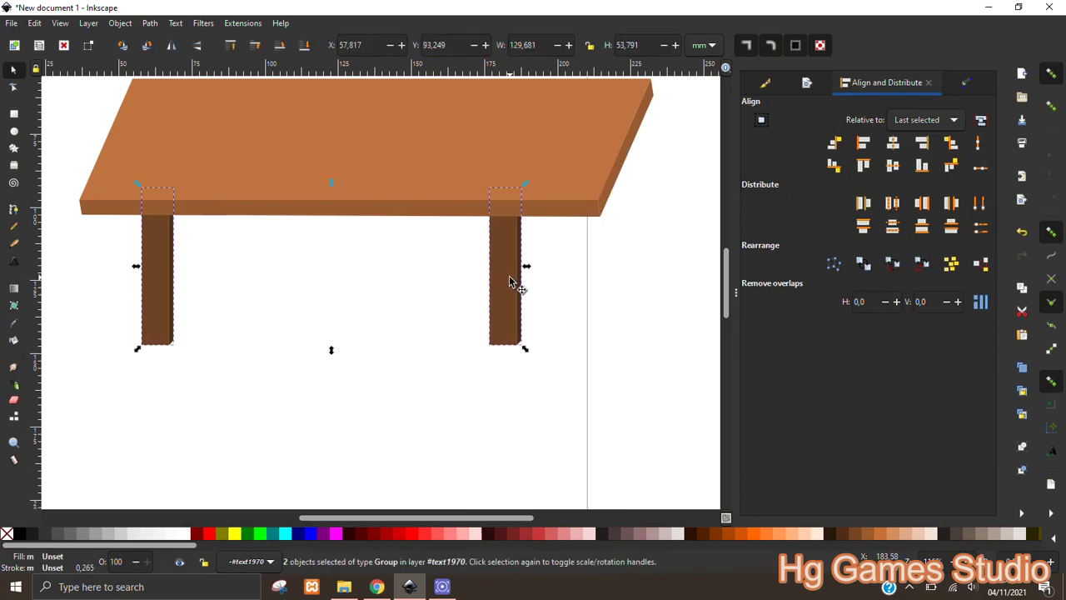
Spread the front legs apart, moving the left leg outward and the right leg further right
left_click_drag(508, 277, 568, 281)
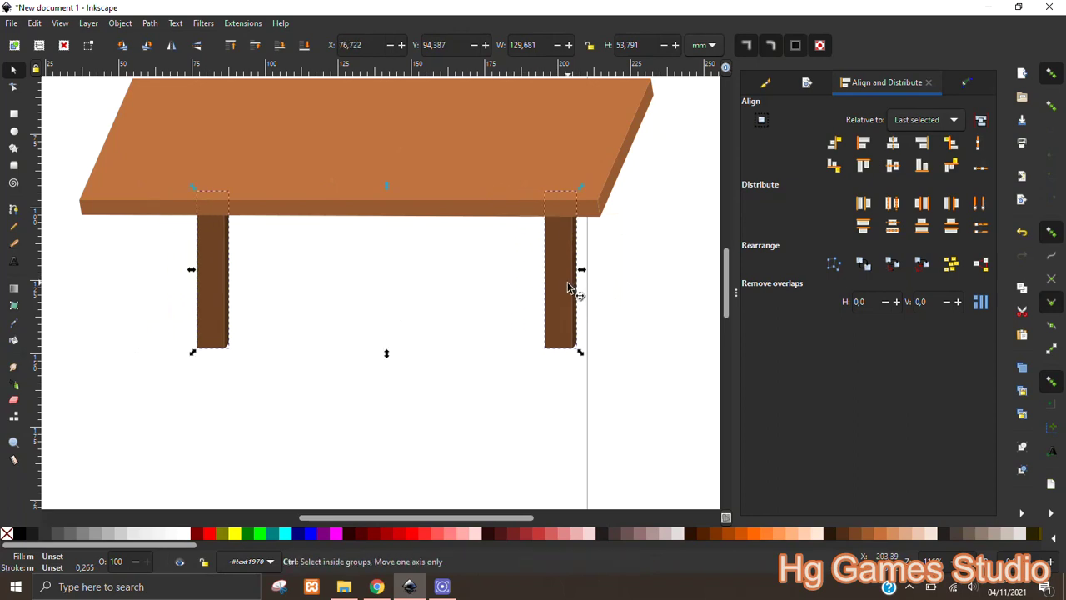
key("ctrl+z")
left_click(609, 281)
left_click(508, 271)
left_click(150, 243)
left_click_drag(154, 244, 120, 246)
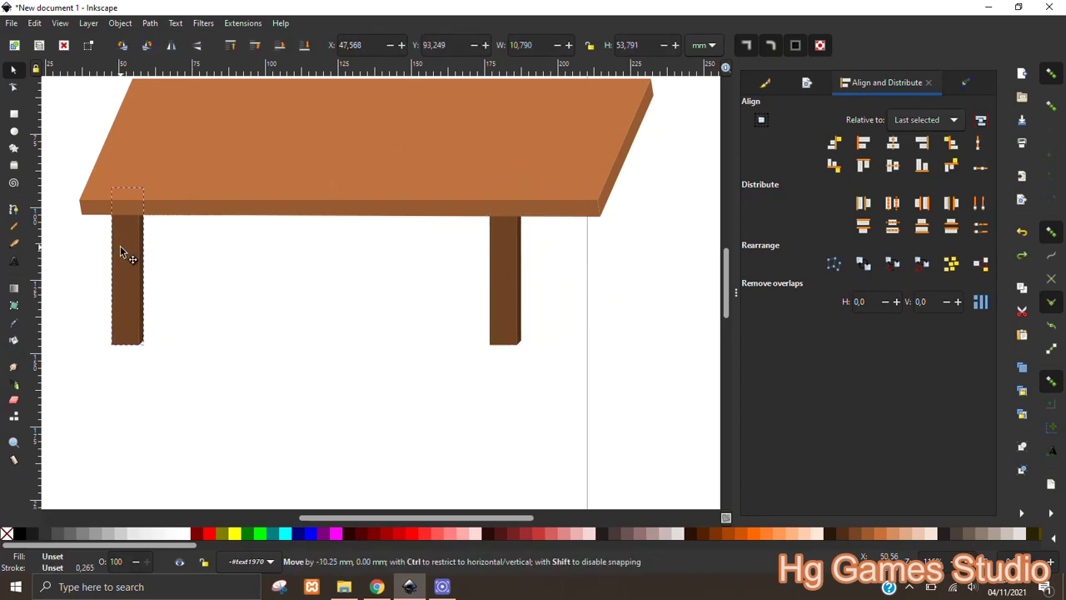
left_click(508, 264)
left_click_drag(520, 265, 547, 268)
Align the front legs' bottoms, group them, and place a copy behind the tabletop at X 66.935 mm
left_click(128, 268, "shift")
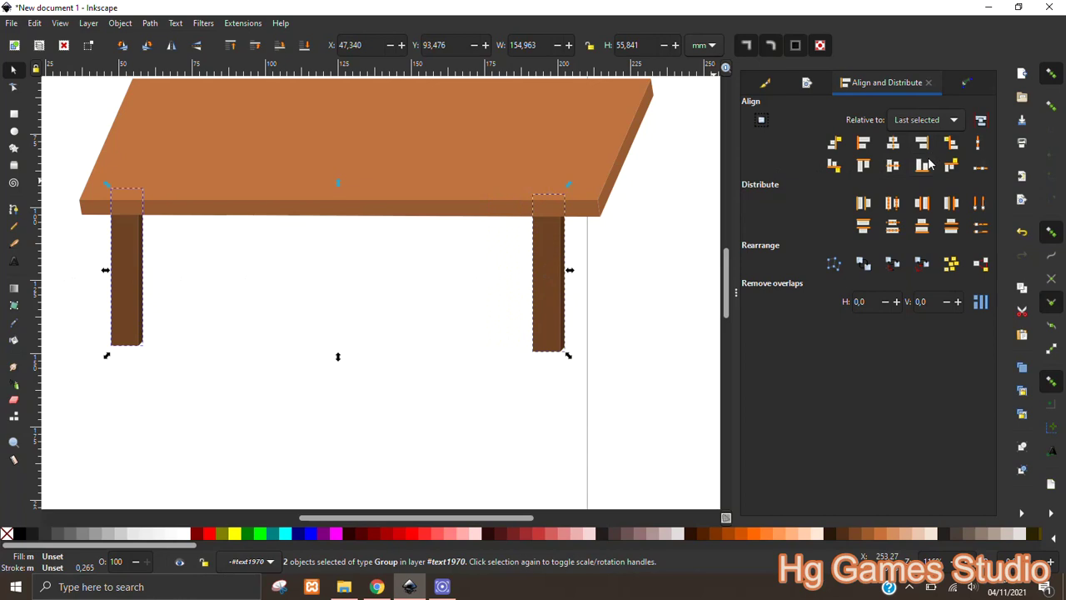
left_click(922, 164)
key("ctrl+g")
mouse_move(554, 264)
left_mouse_down()
mouse_move(617, 177)
mouse_move(617, 199)
left_mouse_up()
key("Page_Down")
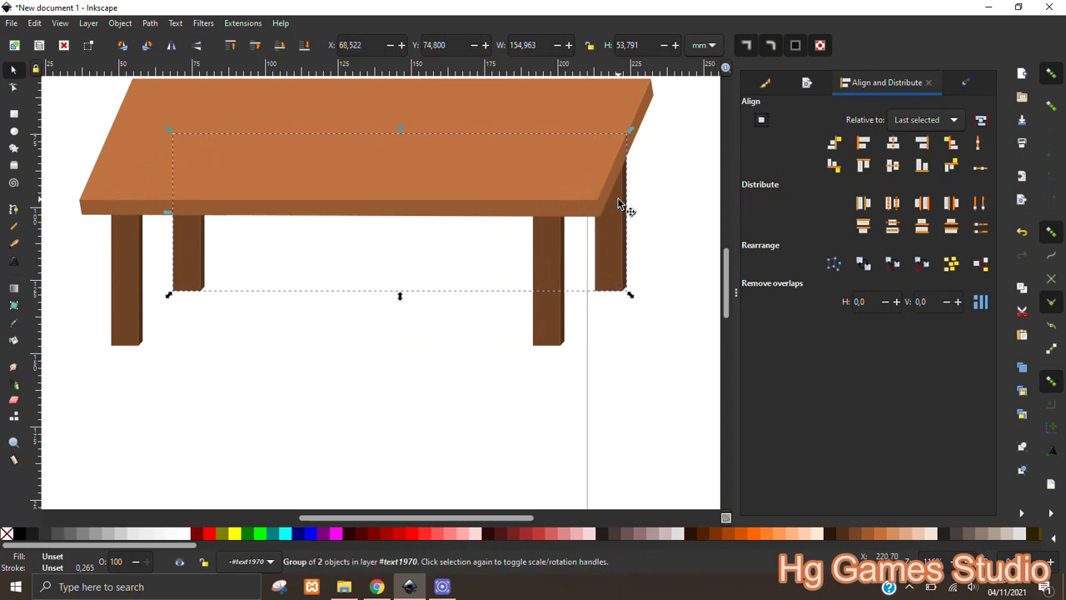
scroll(617, 206, "down", 3)
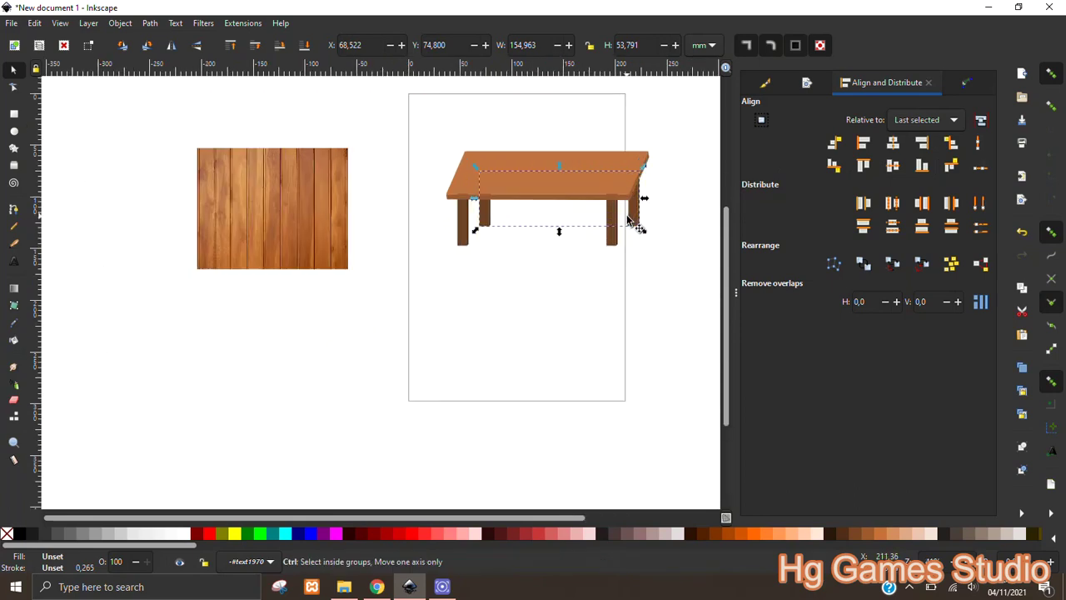
scroll(630, 221, "up", 1)
key("Left")
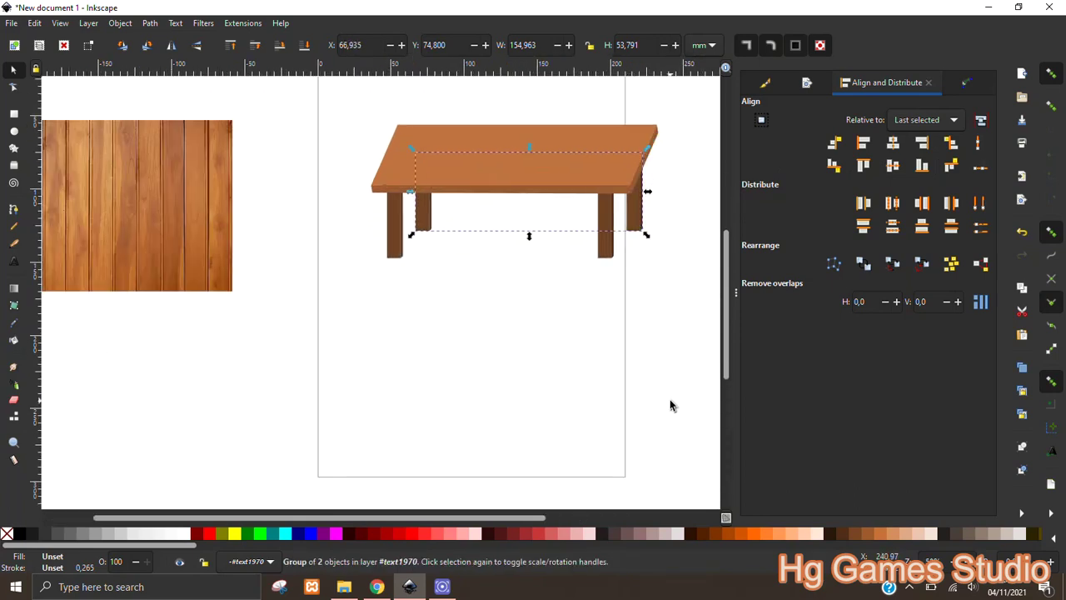
Deselect everything and pan and zoom to recentre the table in view
left_click(596, 284)
scroll(574, 274, "down", 2)
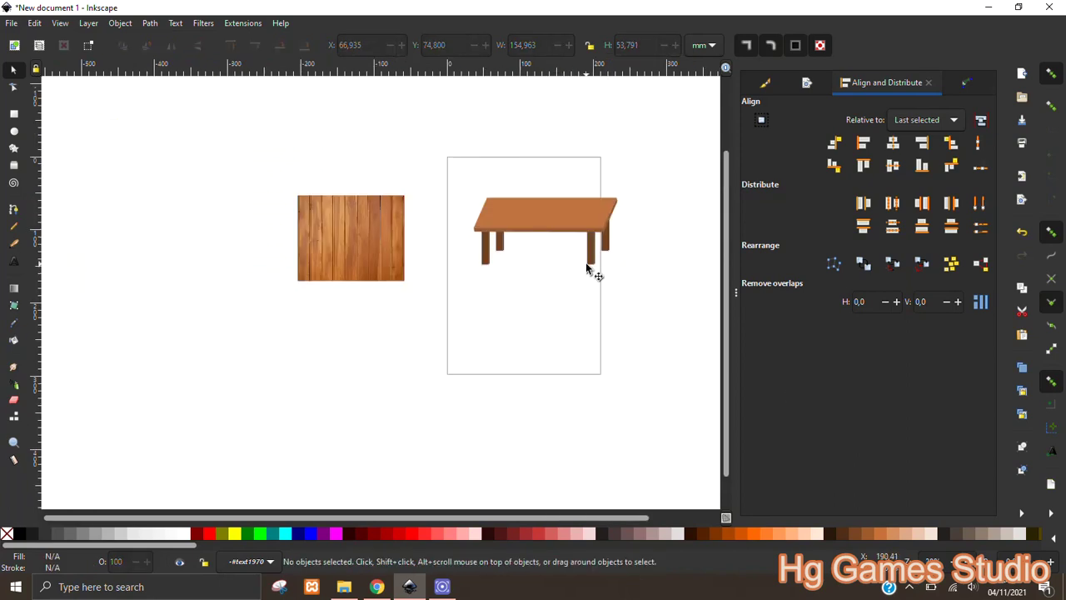
left_click_drag(592, 269, 418, 309)
scroll(409, 240, "up", 1, "ctrl")
scroll(400, 241, "up", 1, "ctrl")
scroll(395, 237, "up", 1, "ctrl")
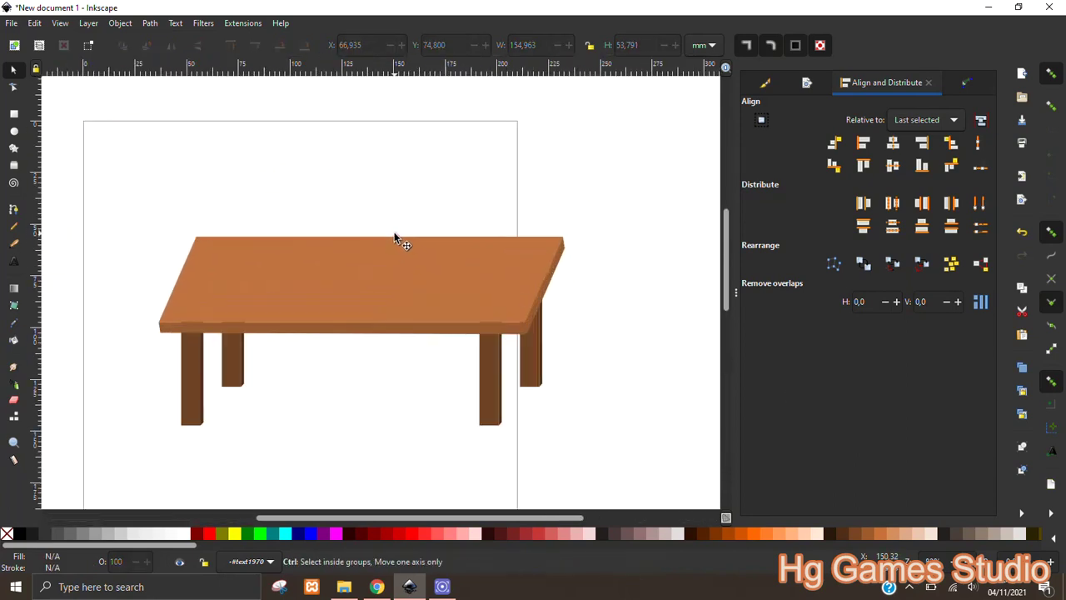
scroll(334, 245, "up", 1, "ctrl")
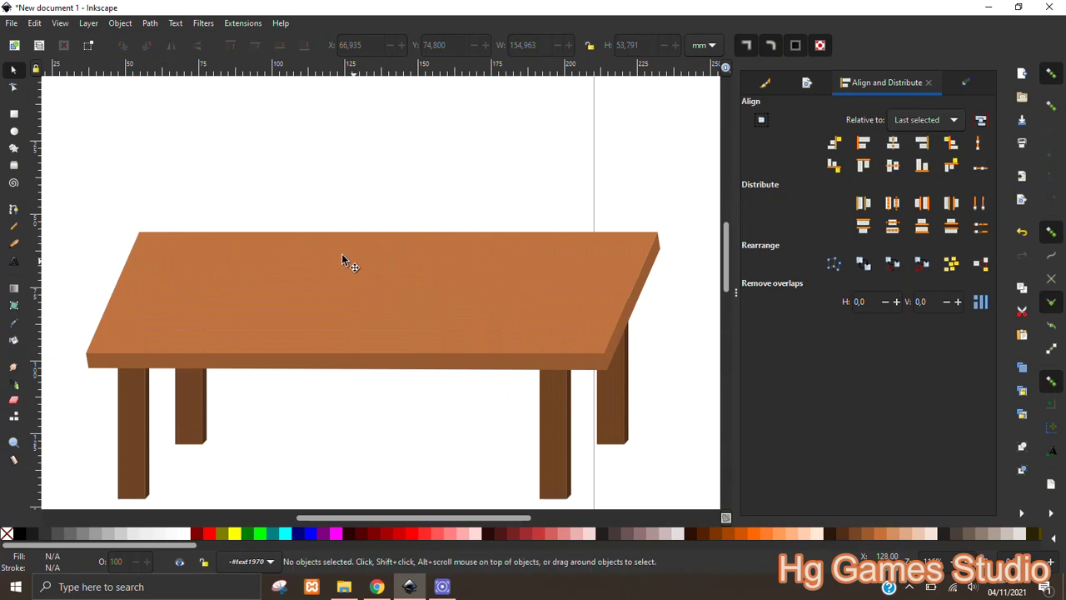
left_click(13, 113)
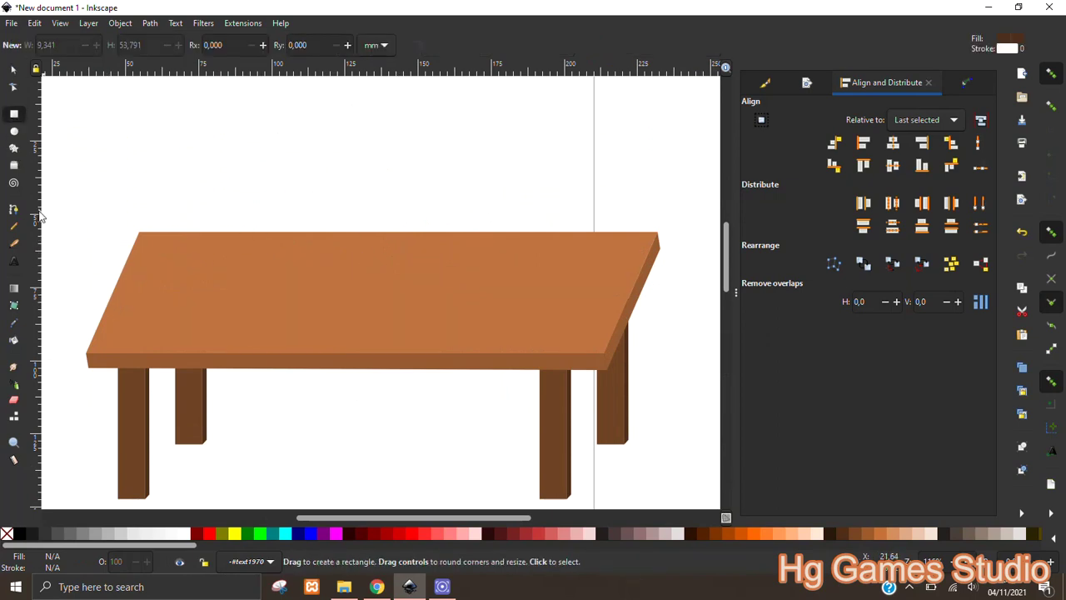
Draw a thin dark bar across the tabletop and move it lower
mouse_move(77, 309)
left_mouse_down()
mouse_move(656, 324)
mouse_move(665, 314)
left_mouse_up()
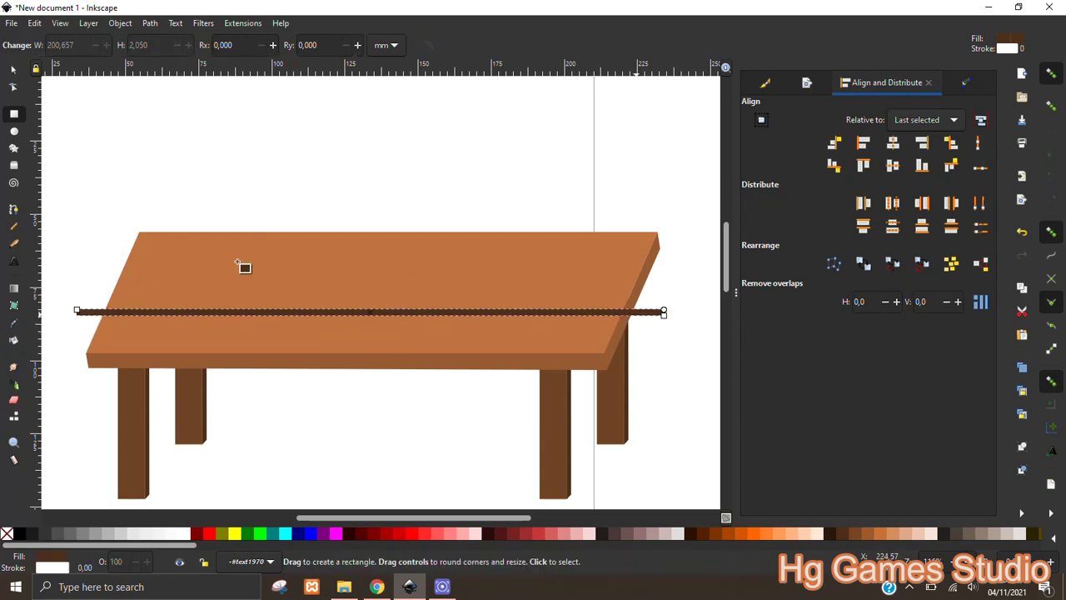
scroll(242, 266, "down", 1)
left_click_drag(185, 295, 369, 255)
scroll(276, 318, "down", 1)
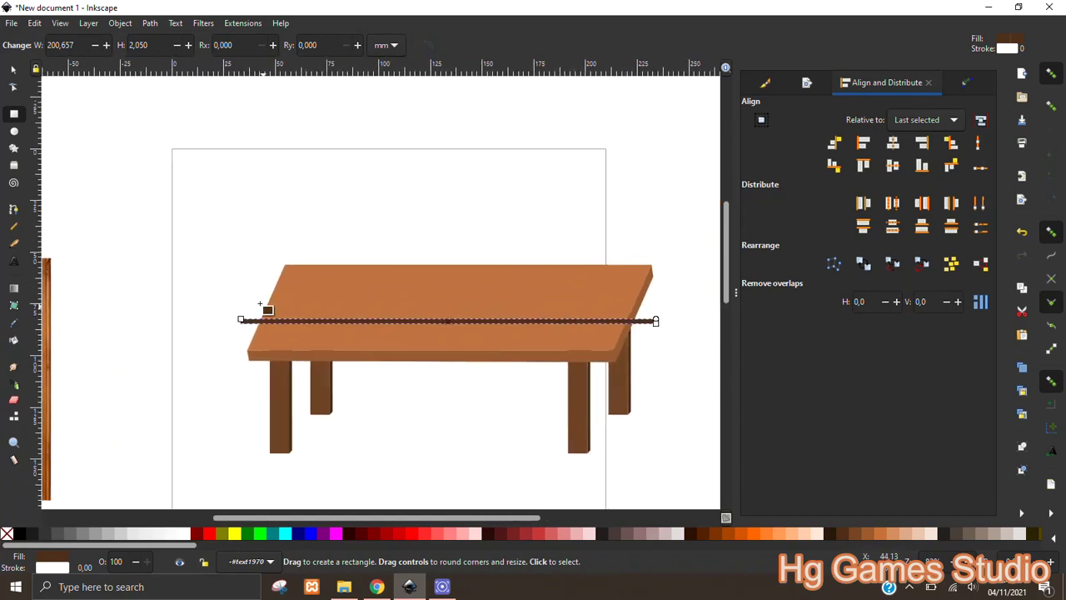
left_click(13, 70)
scroll(407, 284, "up", 1)
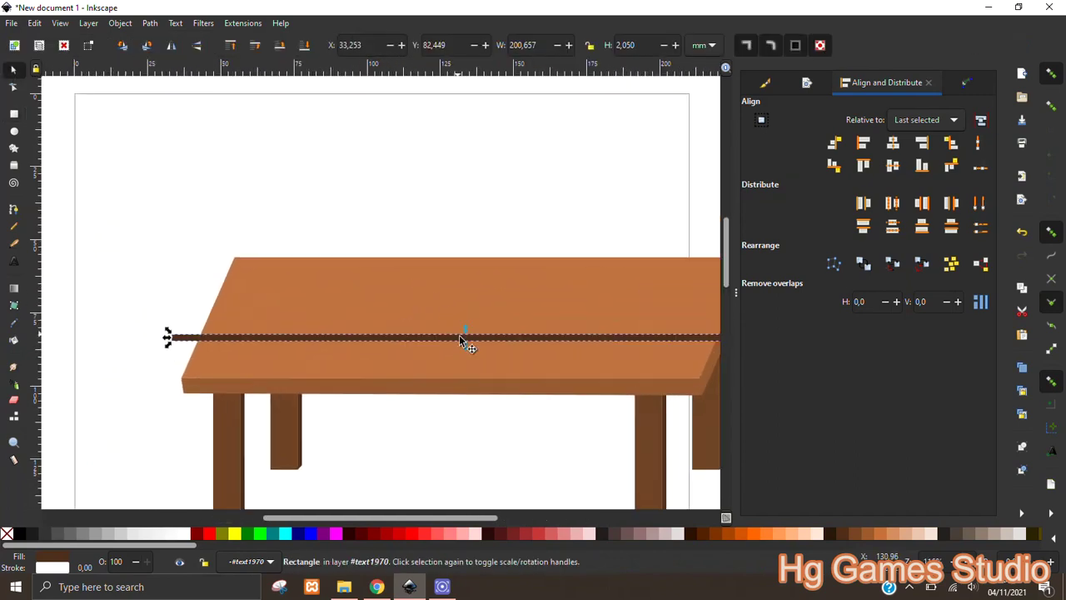
left_click_drag(464, 340, 462, 359)
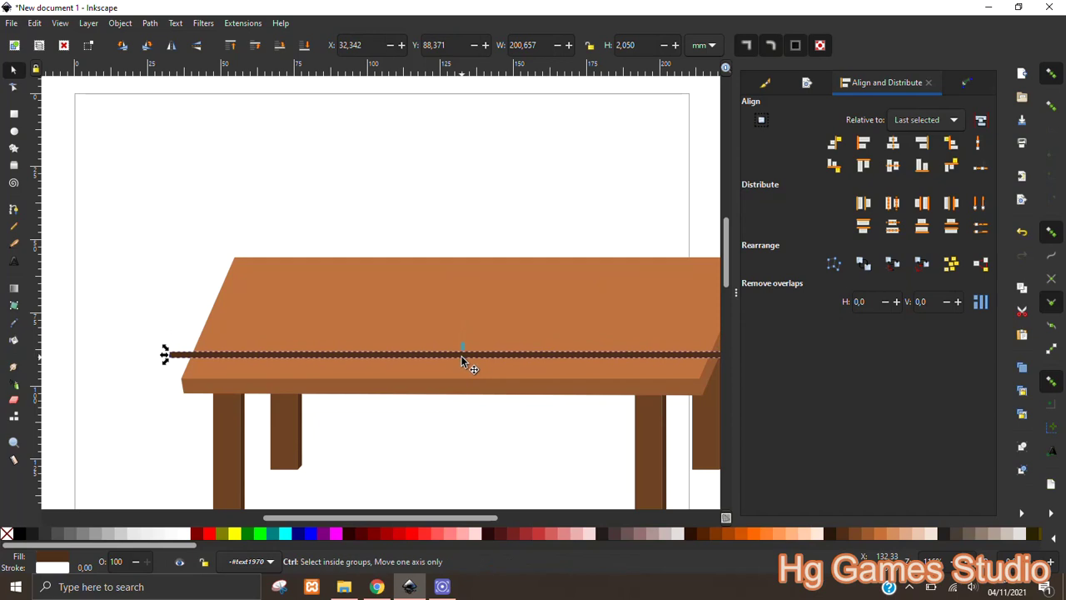
Duplicate the bar into five slats across the tabletop and group them
key("ctrl+d")
left_click_drag(461, 350, 473, 266)
key("ctrl+d")
key("ctrl+d")
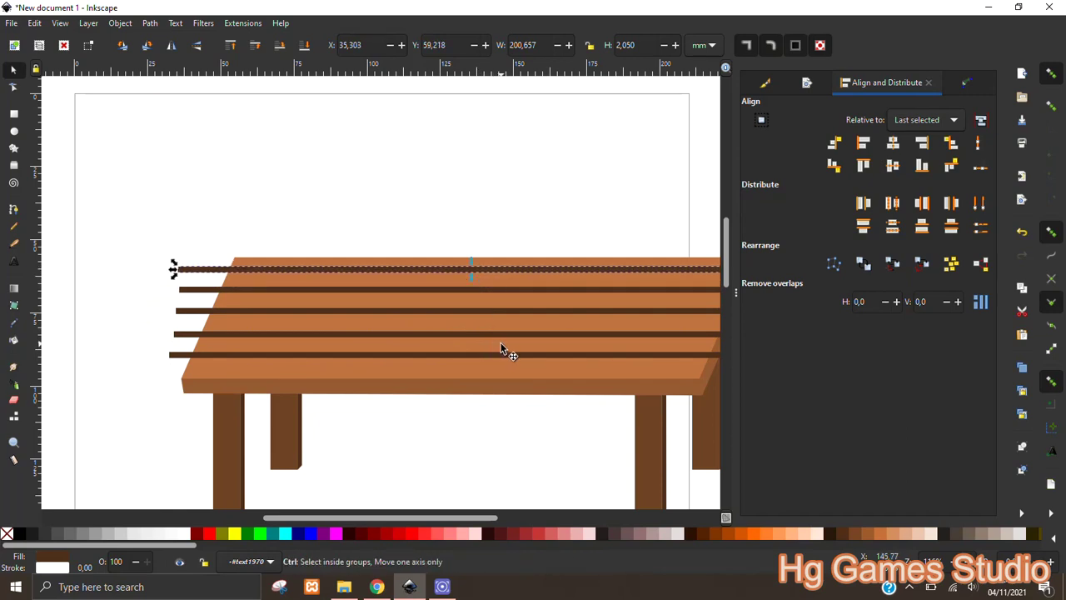
scroll(501, 343, "down", 1, "ctrl")
scroll(467, 337, "right", 1)
scroll(450, 321, "right", 3)
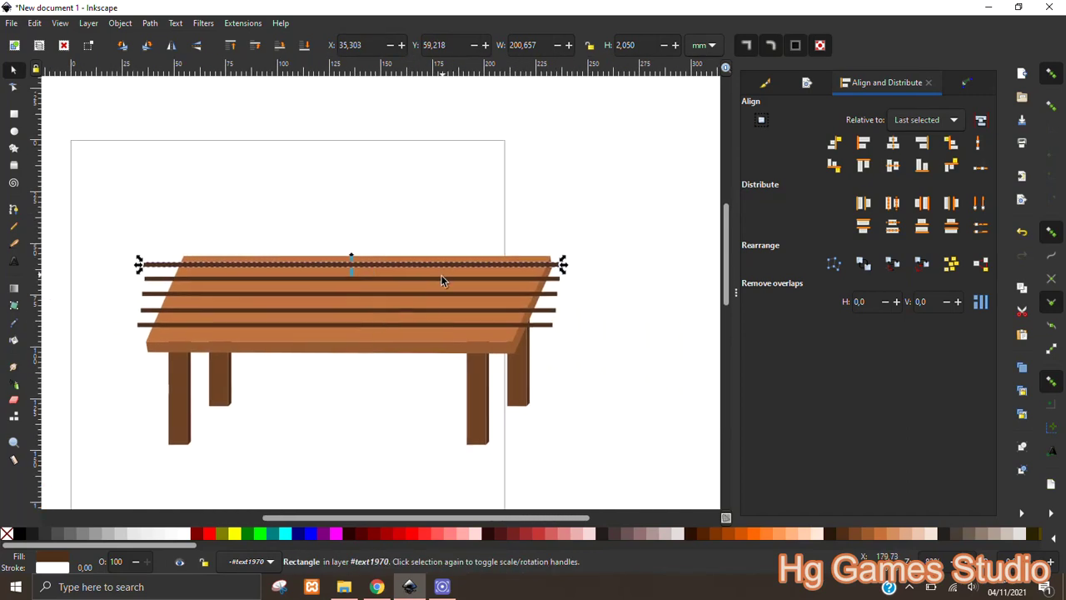
left_click(423, 279, "shift")
left_click(430, 293, "shift")
left_click(434, 309, "shift")
left_click(440, 322, "shift")
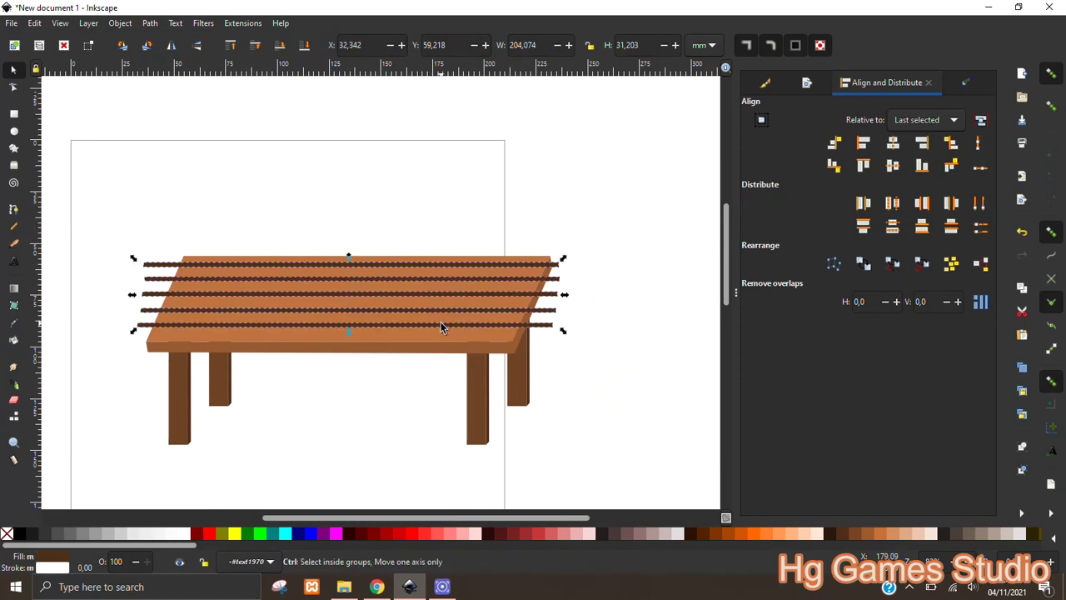
key("ctrl+g")
Centre the slat group horizontally on the tabletop and raise the tabletop above the slats
left_click(433, 338, "shift")
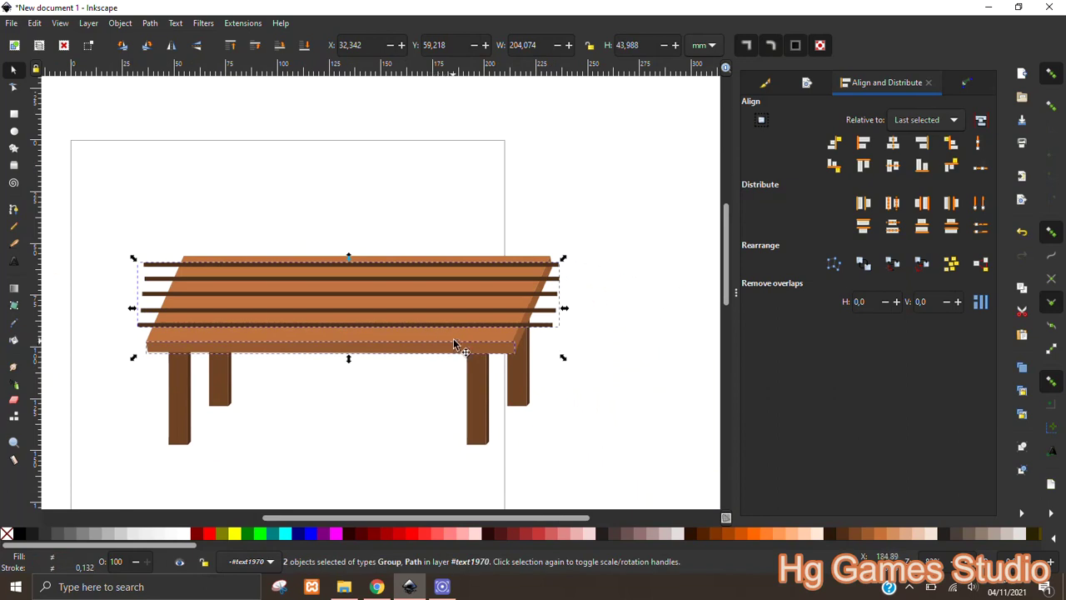
left_click(430, 354, "shift")
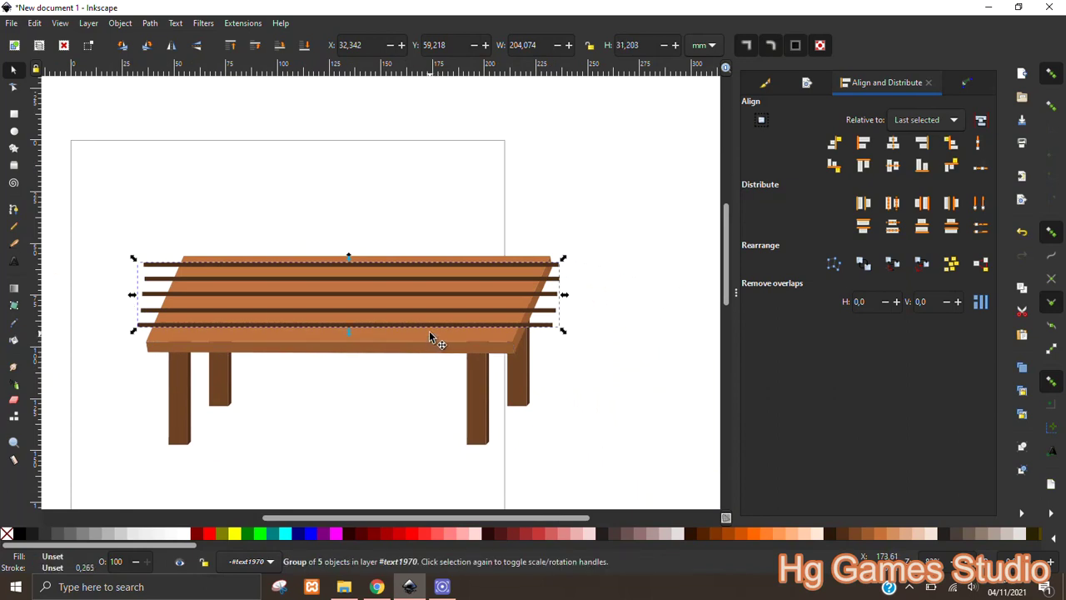
left_click(429, 335, "shift")
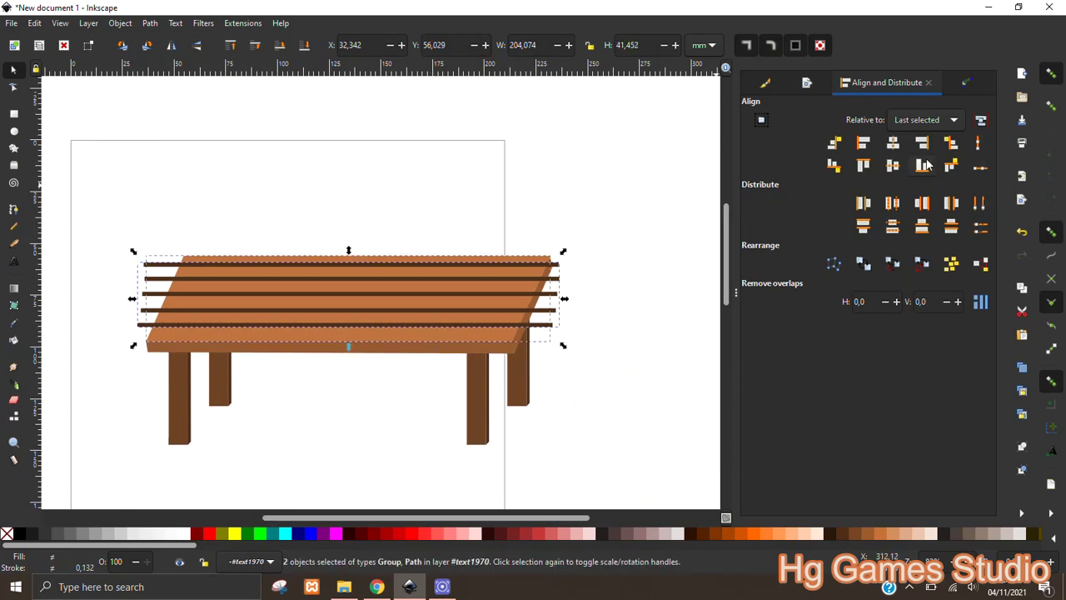
left_click(892, 146)
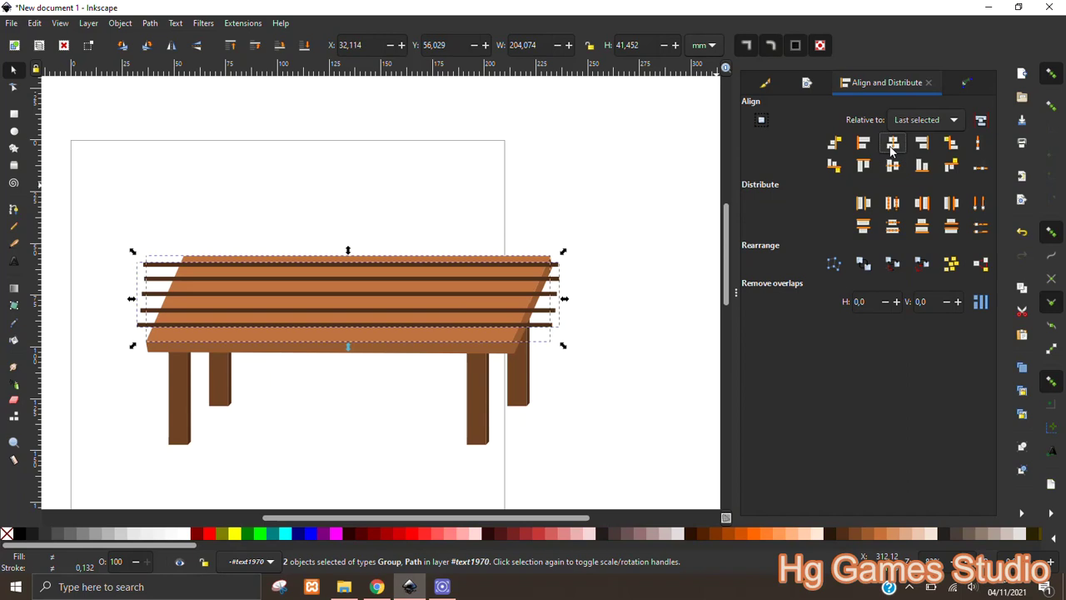
left_click(499, 127)
scroll(362, 298, "up", 1, "ctrl")
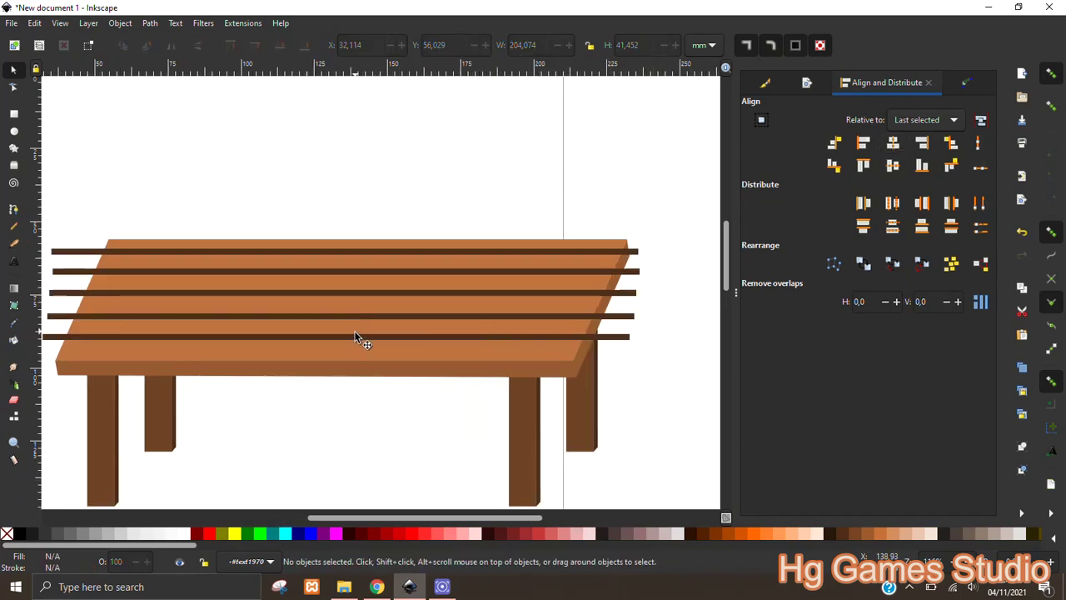
left_click(361, 353)
key("Home")
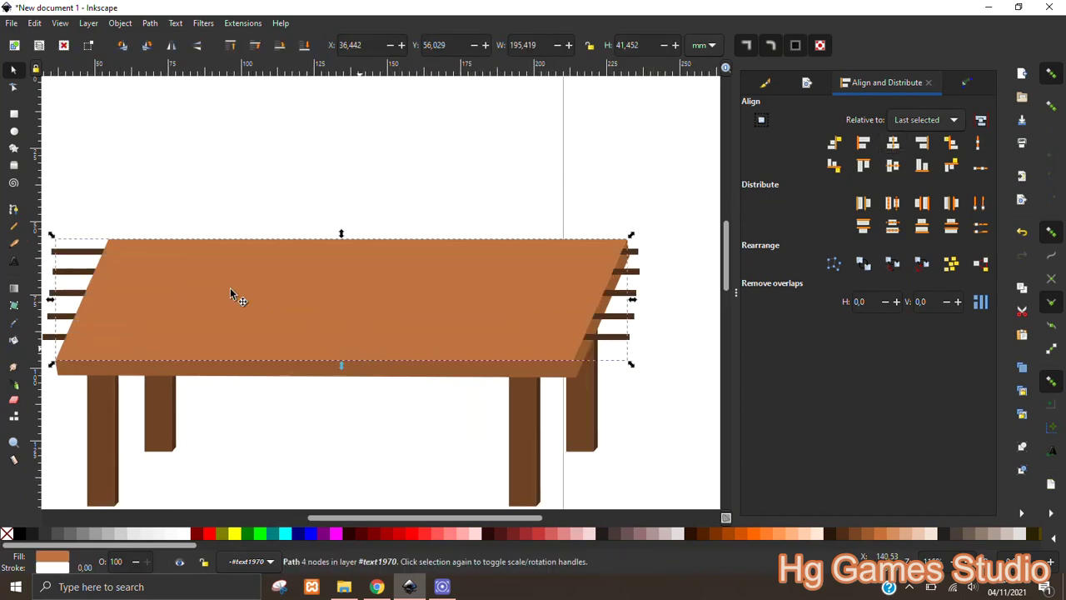
Apply Path > Intersection to the slats group and the tabletop
left_click(74, 248, "shift")
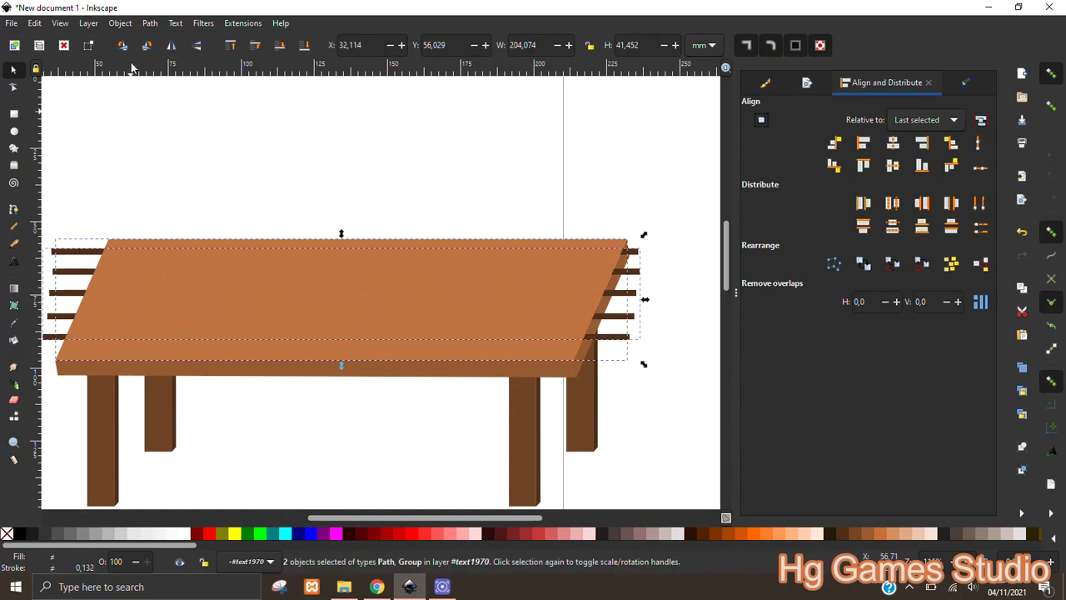
left_click(148, 23)
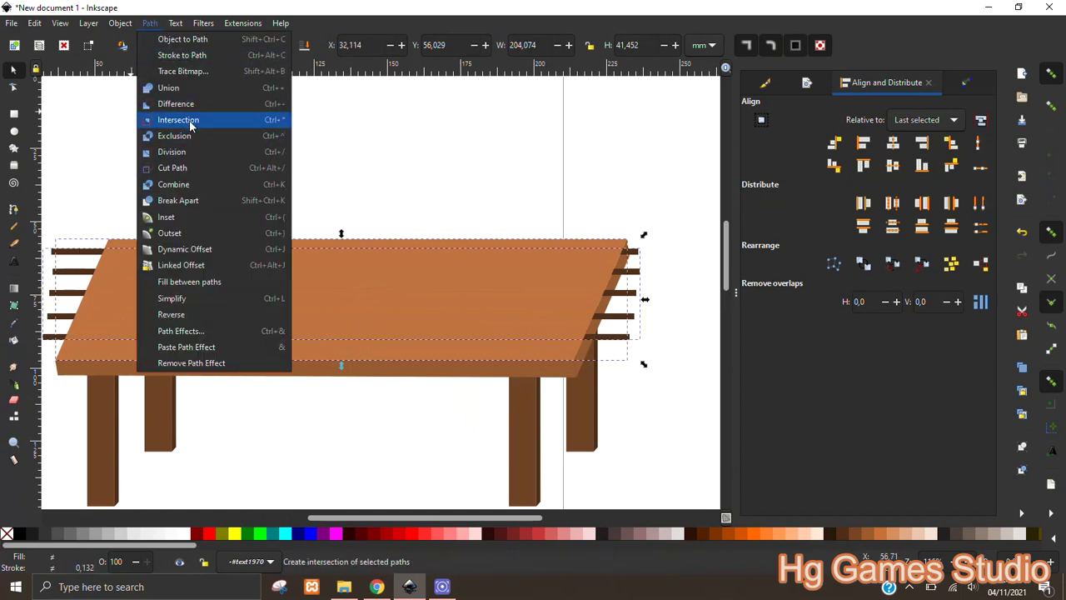
left_click(187, 120)
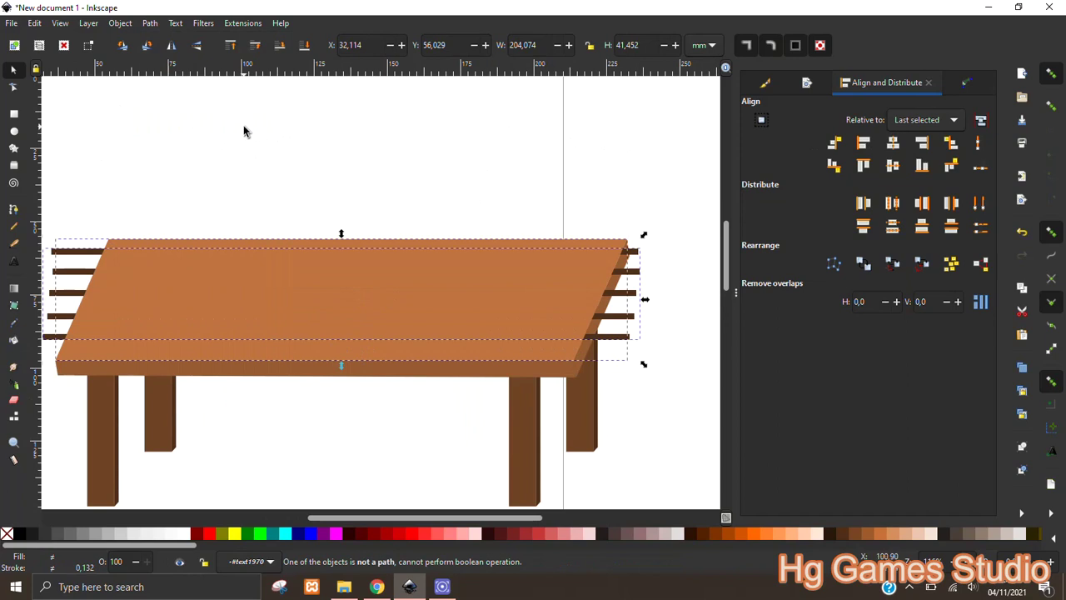
left_click_drag(259, 183, 334, 191)
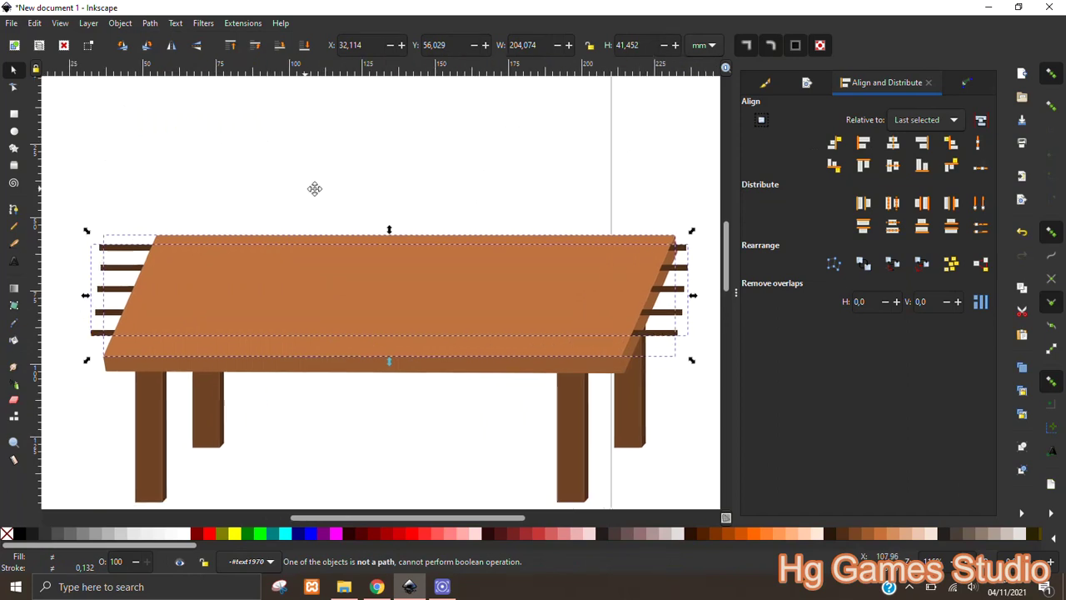
left_click(277, 154)
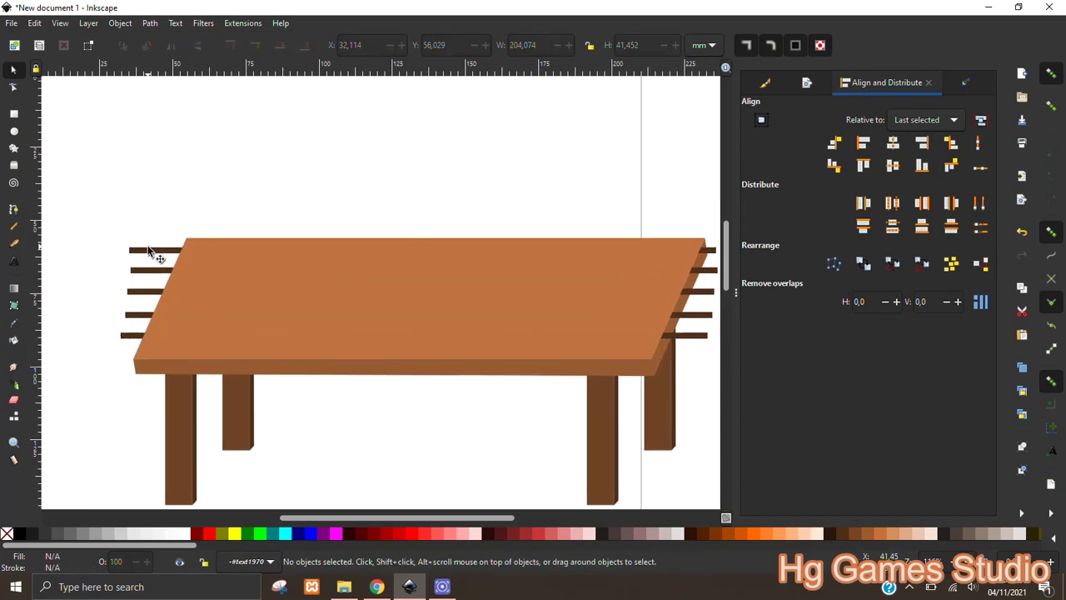
Ungroup the five slats, merge them into one path, and intersect it with the tabletop
left_click(149, 250)
key("ctrl+shift+g")
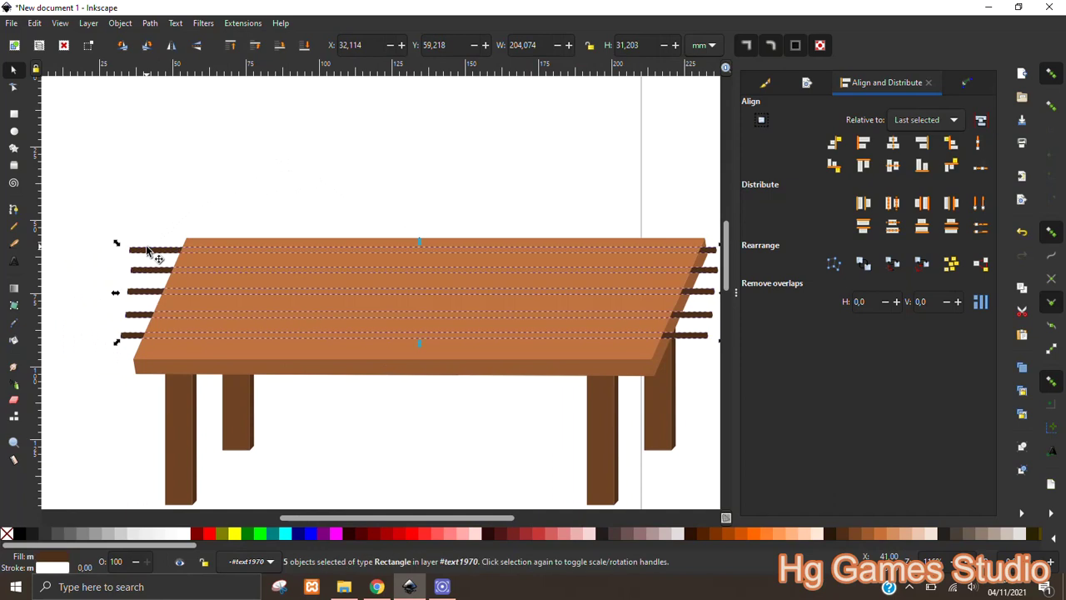
left_click(151, 24)
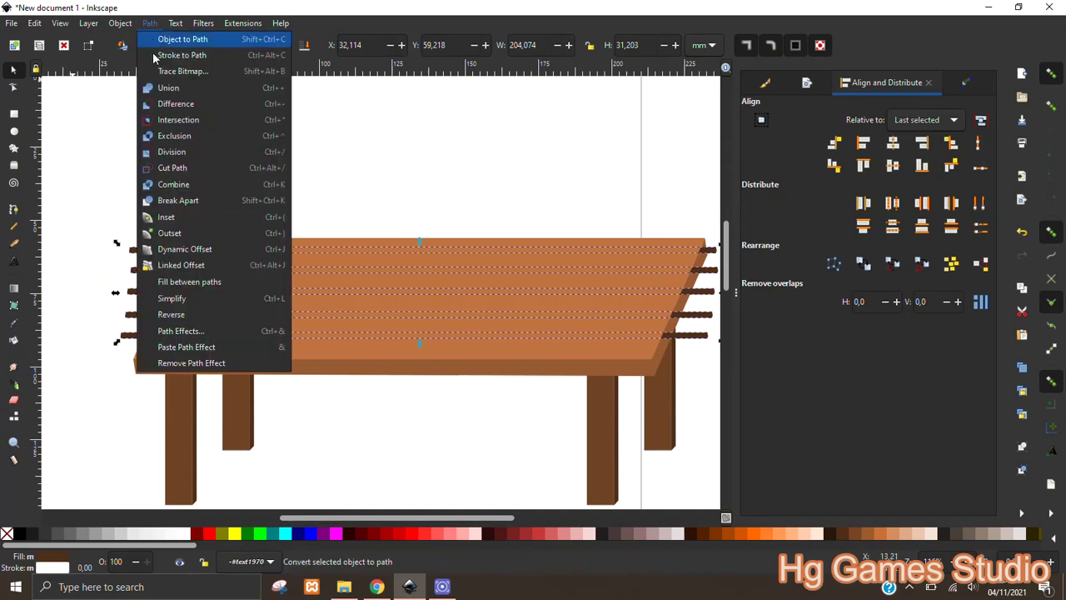
left_click(175, 90)
left_click(224, 266, "shift")
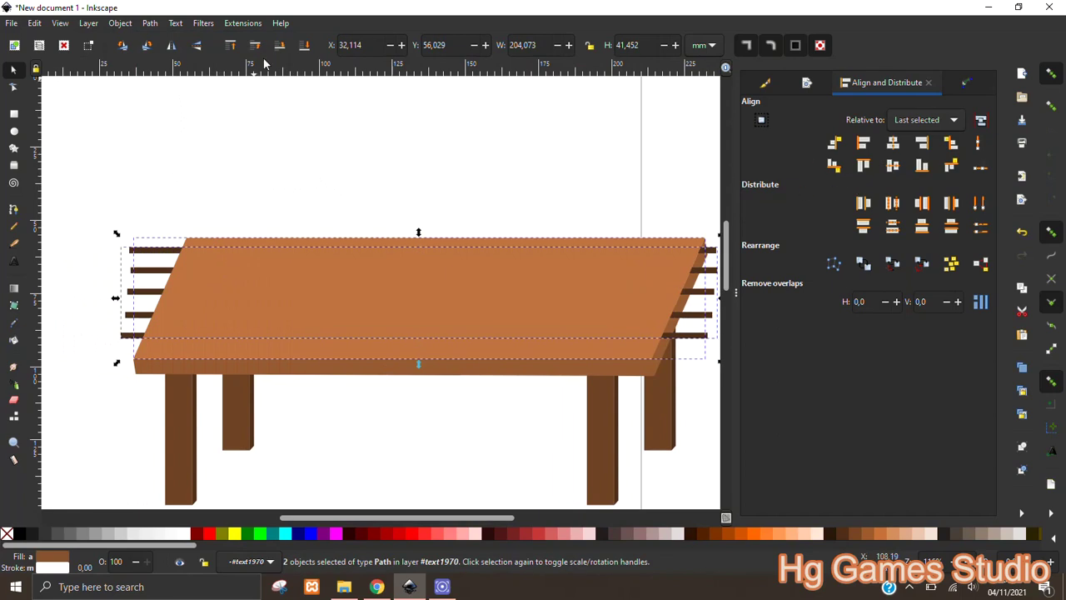
left_click(151, 23)
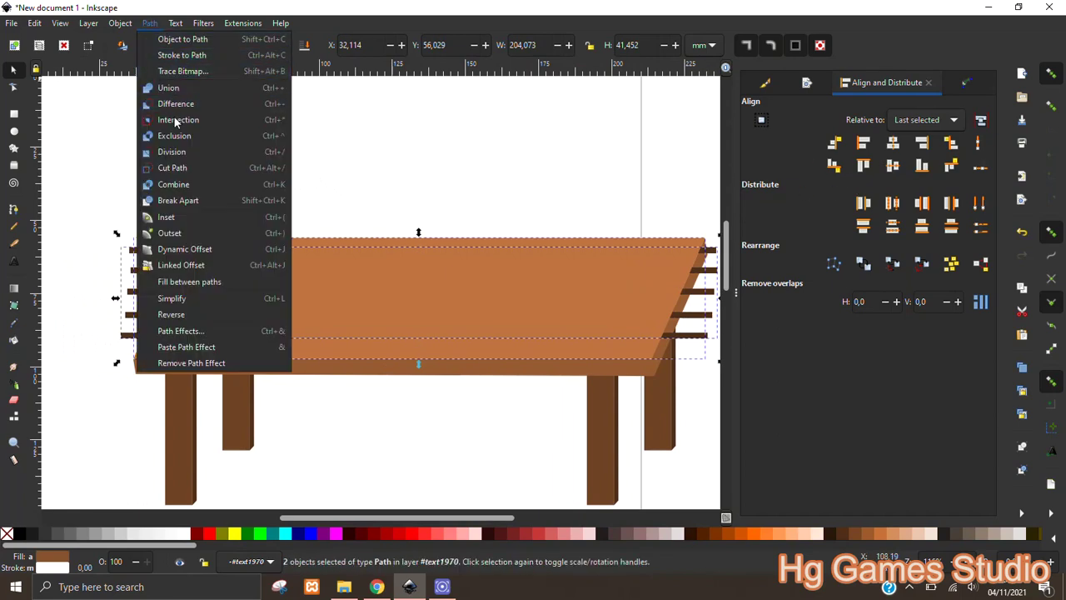
left_click(174, 116)
left_click(414, 209)
scroll(434, 238, "down", 2)
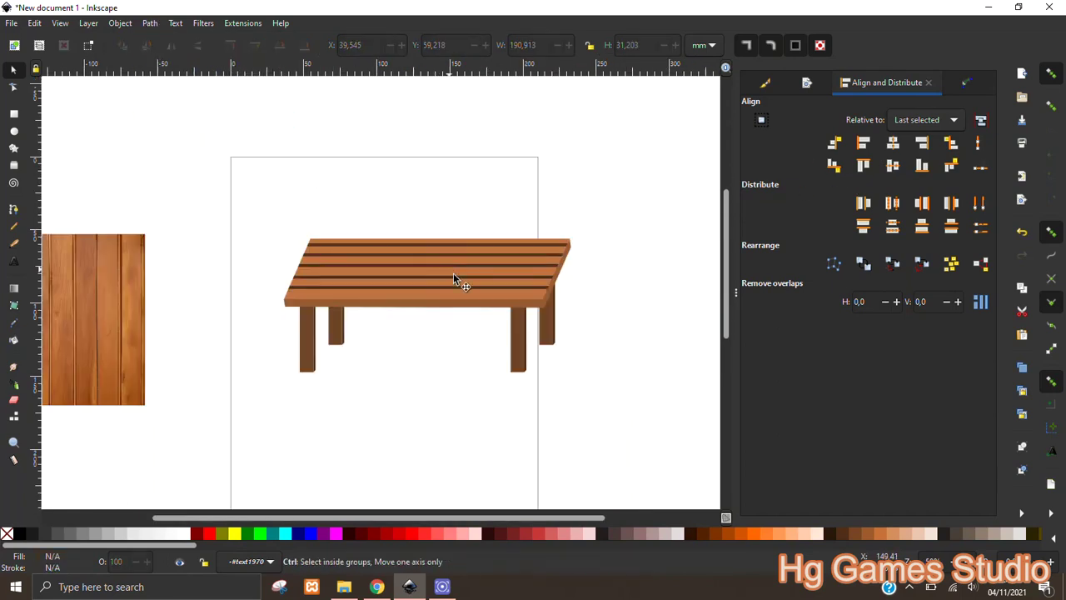
Draw a wide ellipse beneath the table legs and send it to the bottom
scroll(457, 297, "down", 2)
scroll(406, 258, "right", 3)
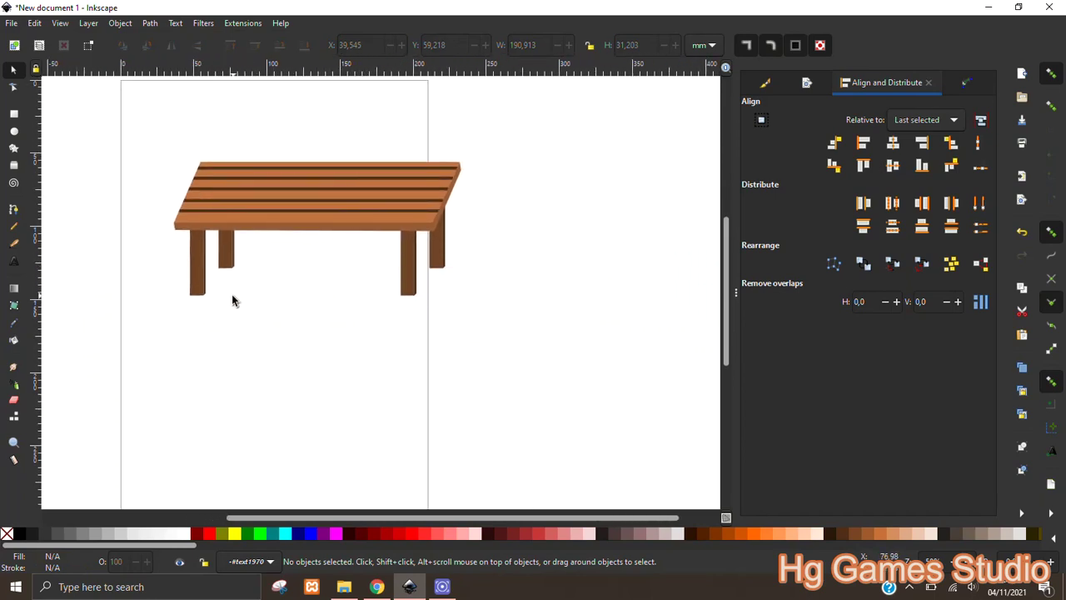
scroll(229, 292, "down", 4, "ctrl")
scroll(278, 306, "up", 4, "ctrl")
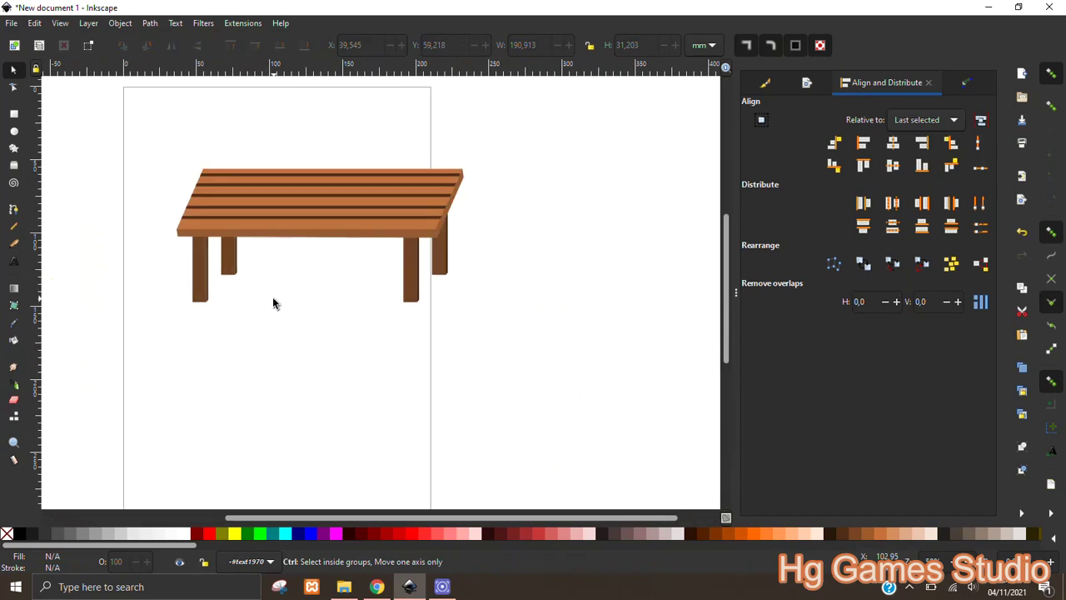
left_click(13, 132)
mouse_move(183, 251)
left_mouse_down()
mouse_move(354, 312)
mouse_move(469, 325)
left_mouse_up()
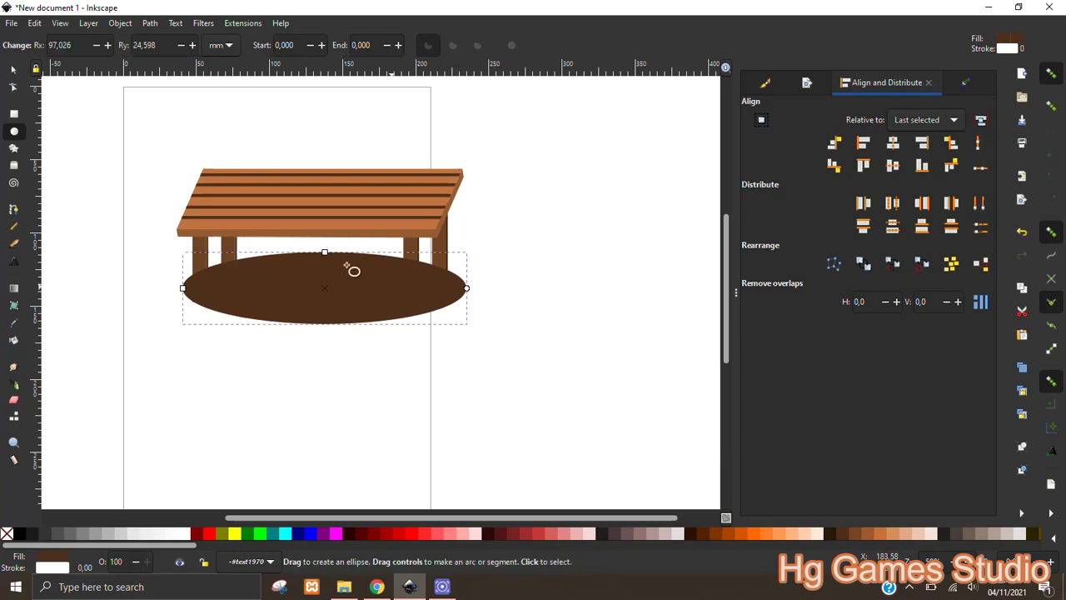
key("s")
key("End")
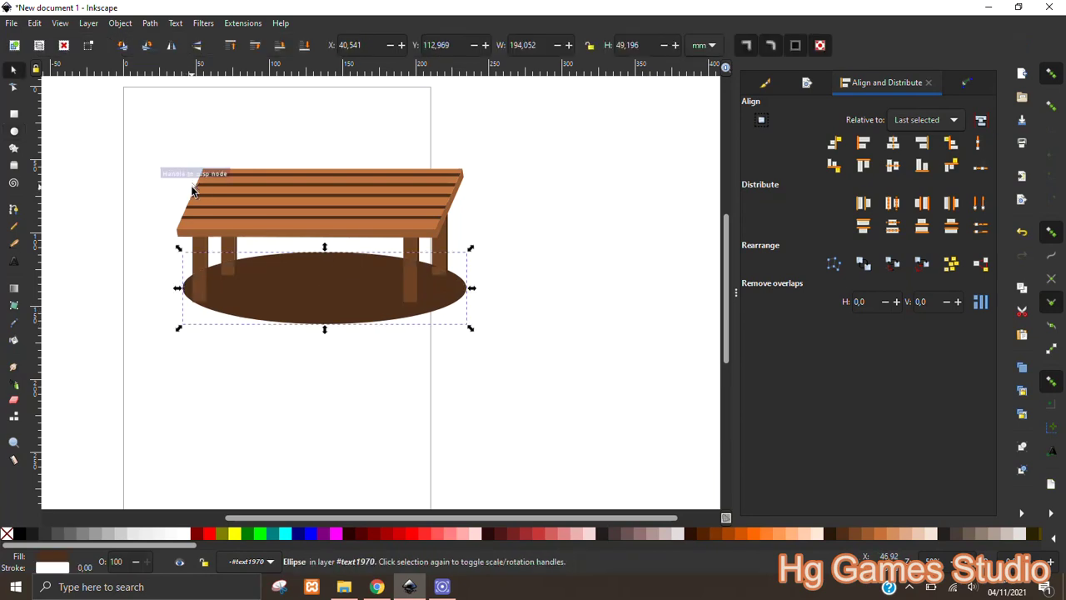
Fill the ellipse black at about 19.4% opacity and nudge it up under the legs
left_click(766, 83)
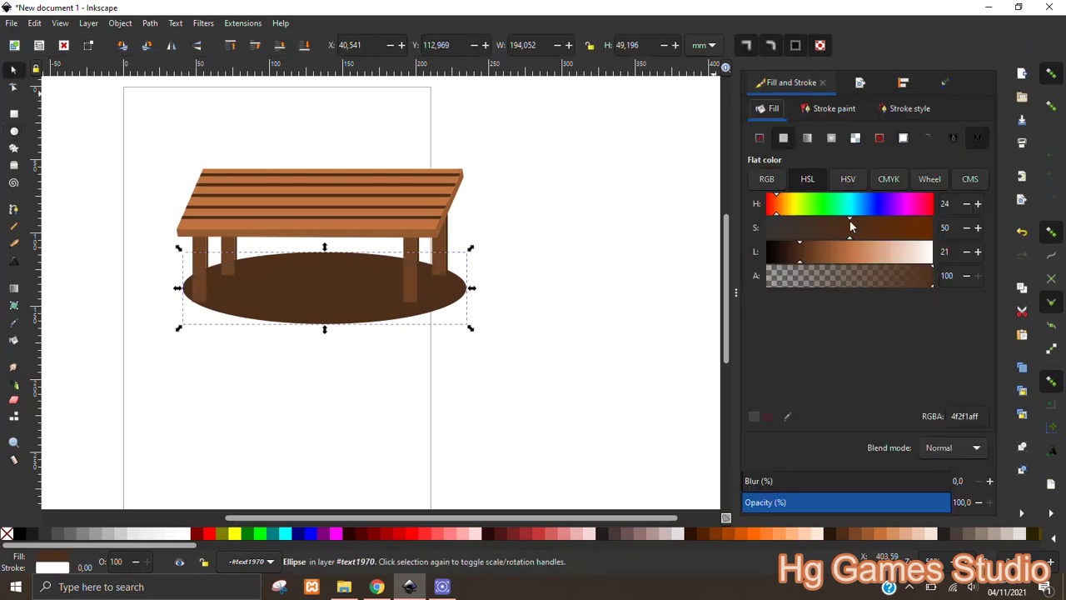
left_click_drag(807, 263, 762, 258)
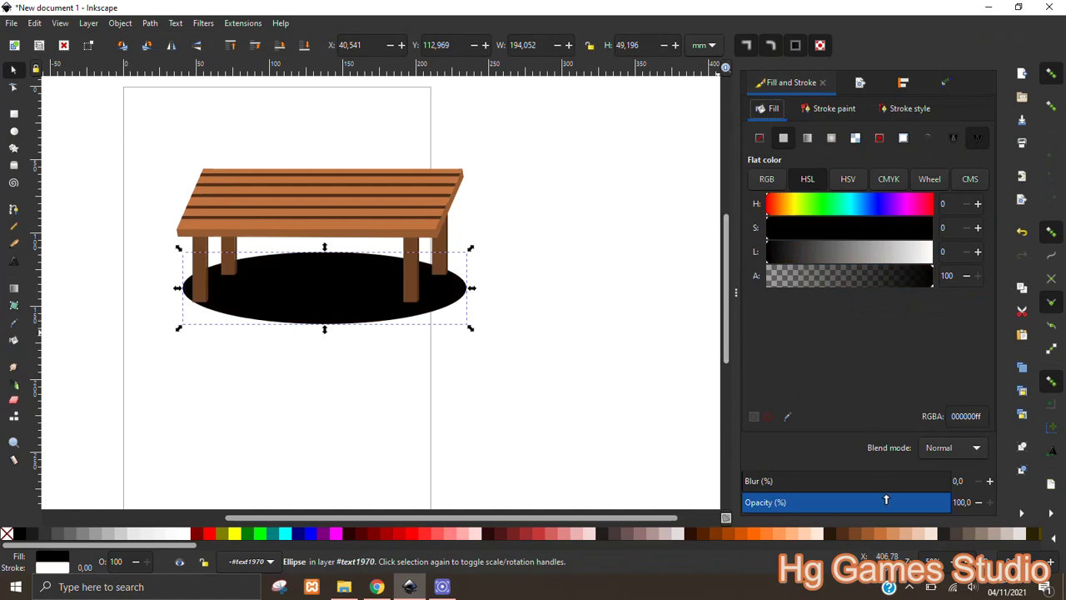
left_click_drag(870, 481, 734, 488)
left_click_drag(947, 509, 802, 520)
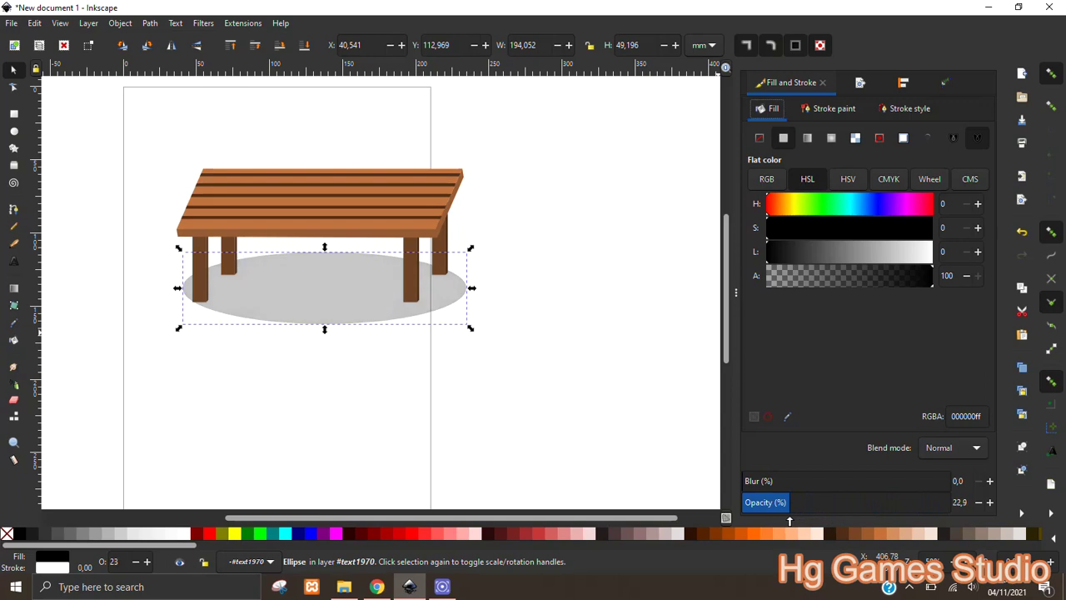
left_click_drag(787, 520, 781, 520)
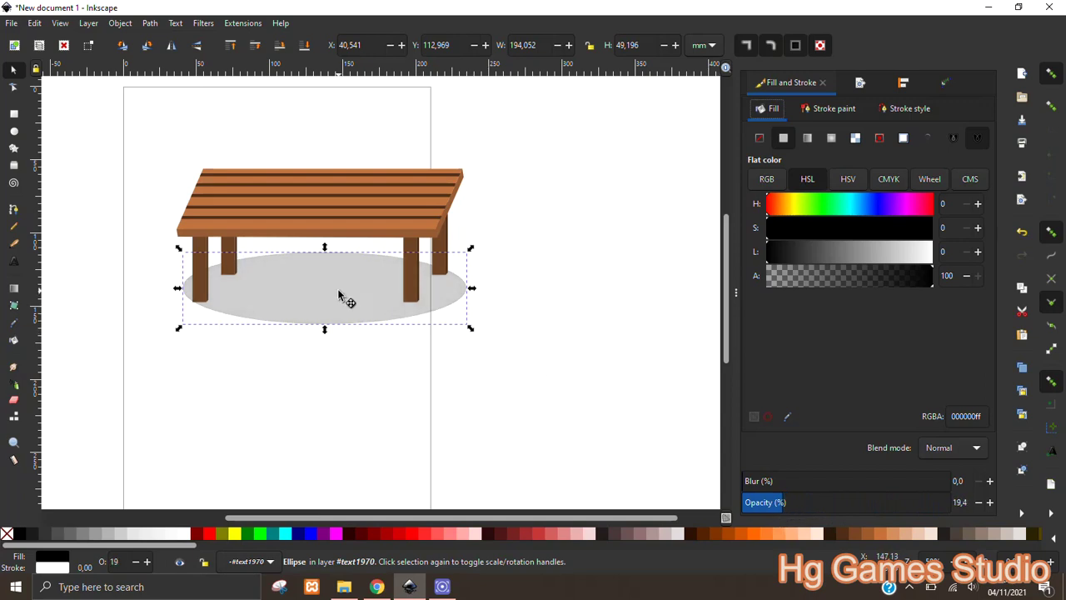
left_click_drag(338, 293, 336, 286)
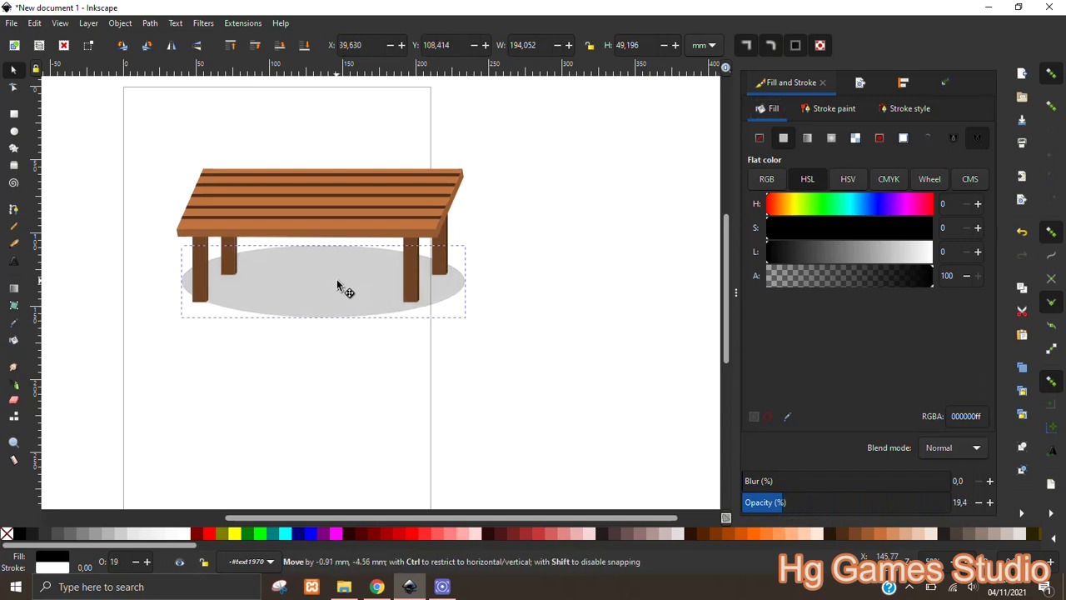
left_click(504, 224)
scroll(505, 223, "down", 4)
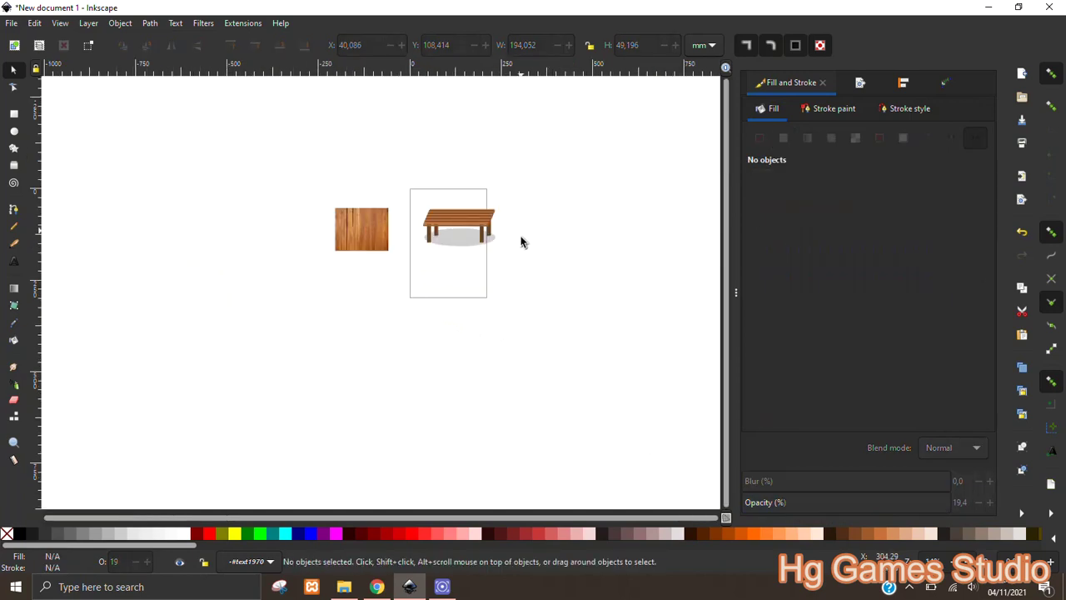
Draw a tall rectangle, about 89 × 136 mm, to the right of the table
scroll(492, 241, "up", 2)
scroll(483, 212, "up", 2)
scroll(485, 211, "down", 2)
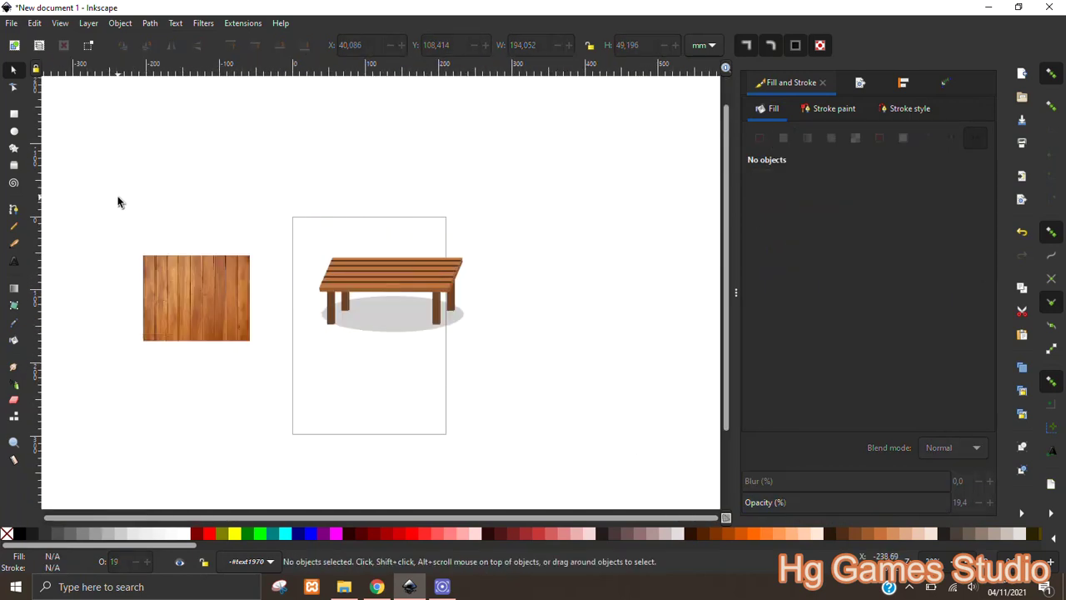
left_click(14, 115)
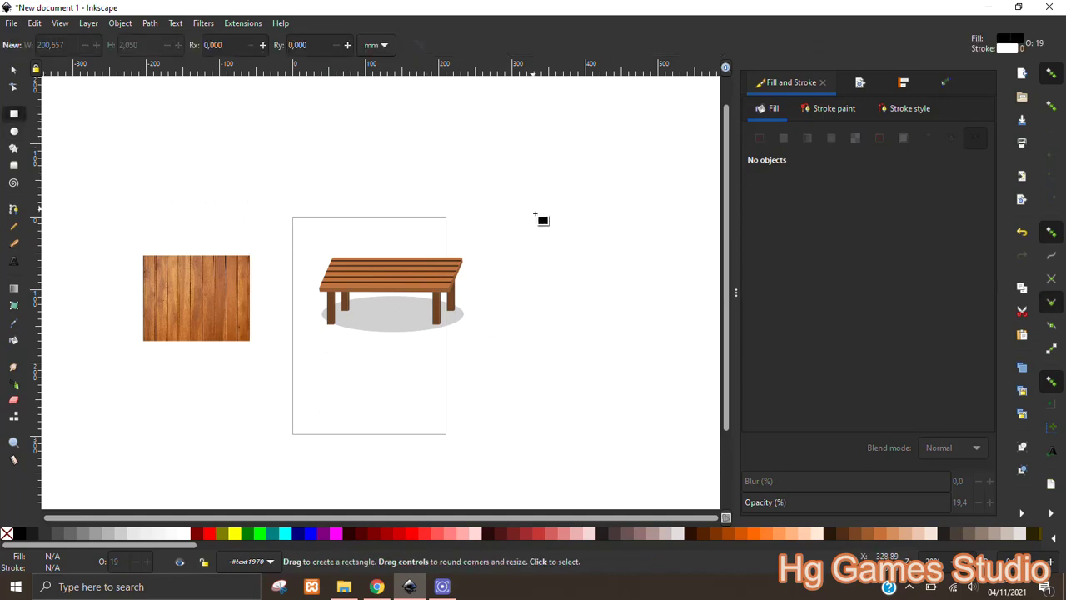
scroll(547, 234, "up", 2)
left_click_drag(428, 325, 466, 307)
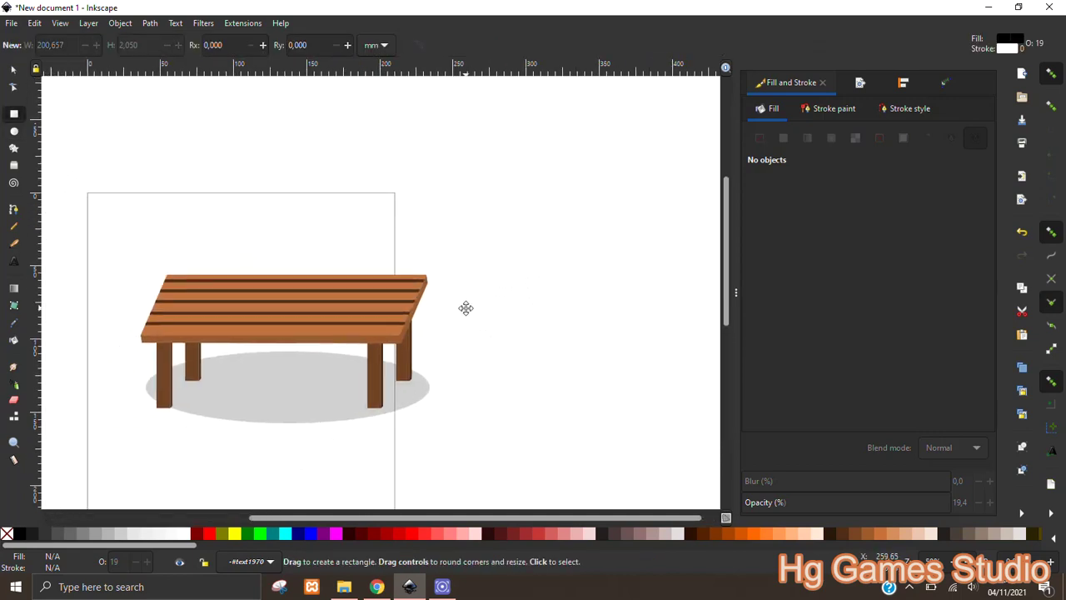
key("ctrl")
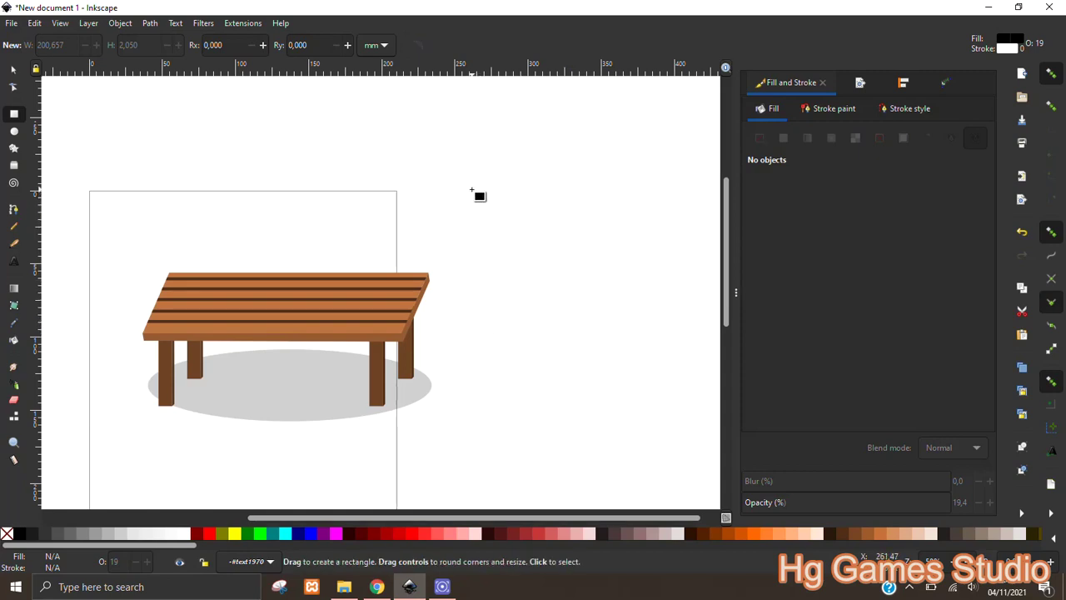
left_click_drag(472, 191, 602, 374)
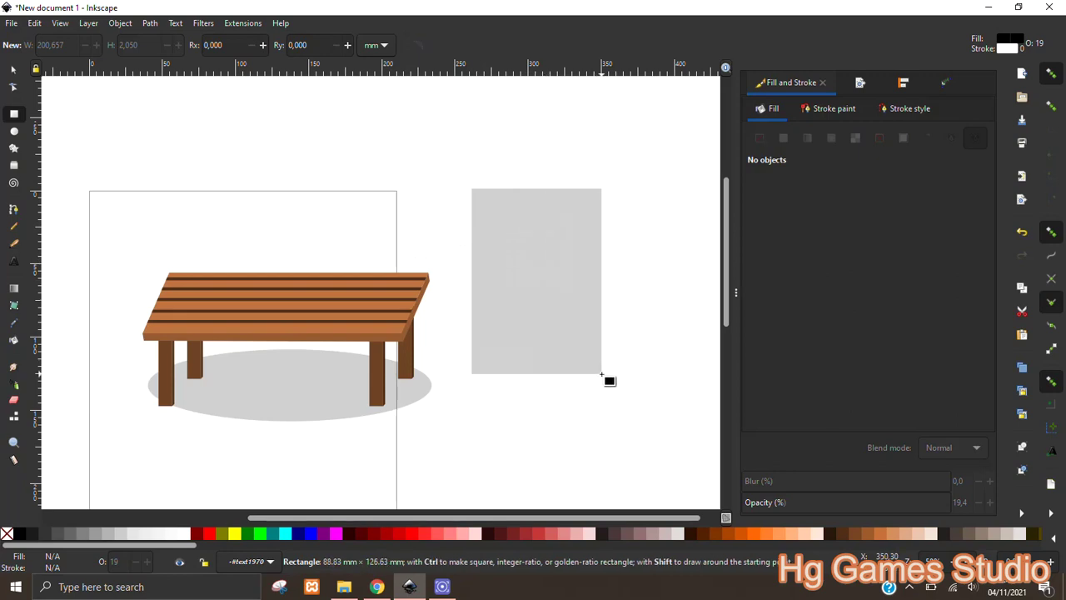
left_click_drag(602, 374, 601, 386)
Restore full opacity and fill the rectangle with the tabletop's brown, bf733f
left_click_drag(787, 504, 949, 502)
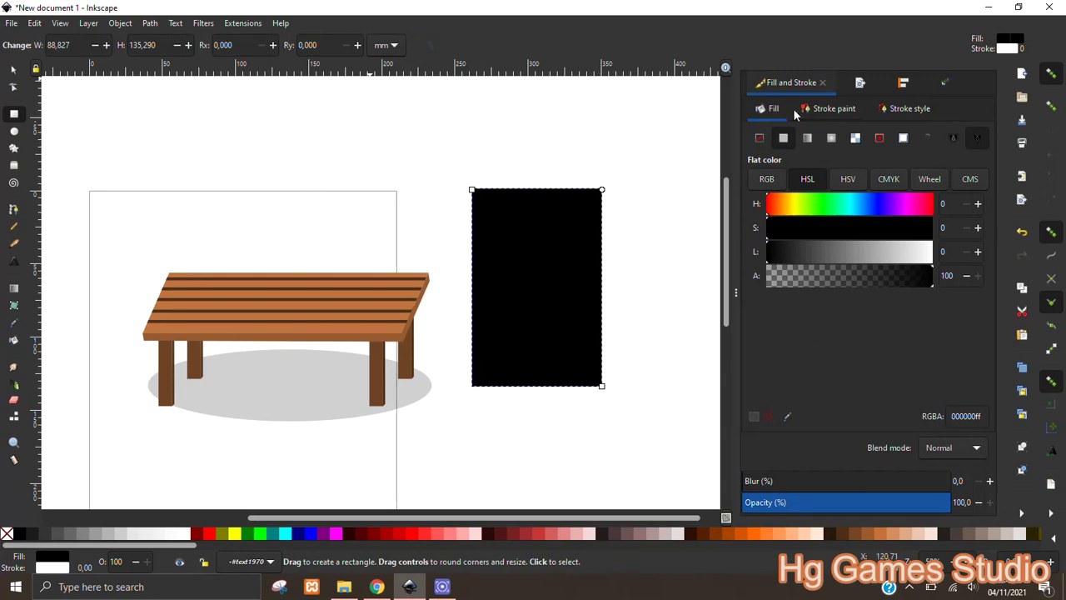
left_click(788, 417)
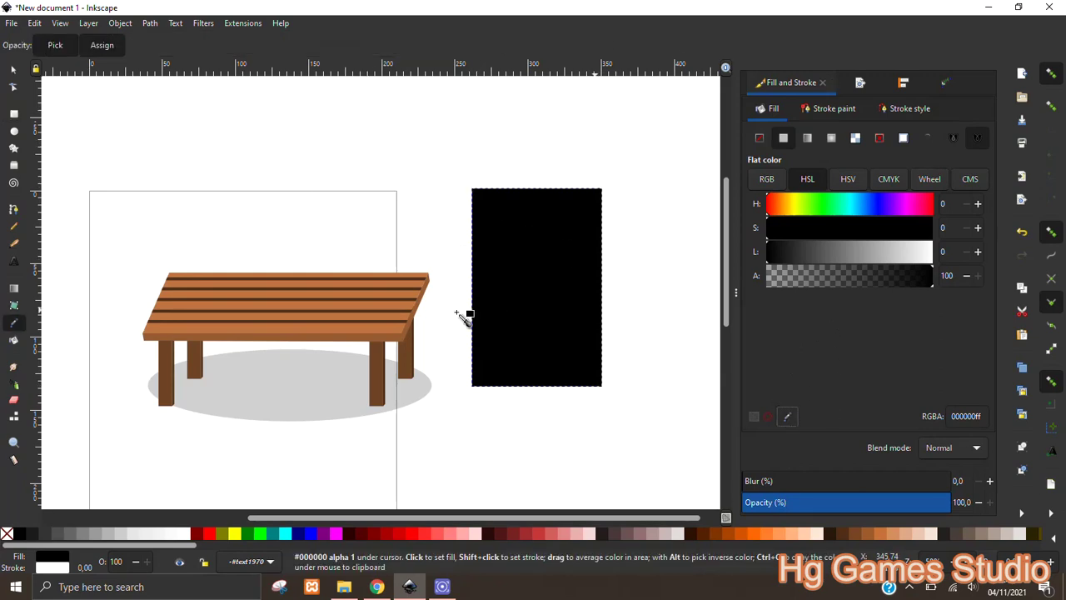
left_click(395, 327)
scroll(616, 272, "right", 1)
scroll(578, 271, "right", 1)
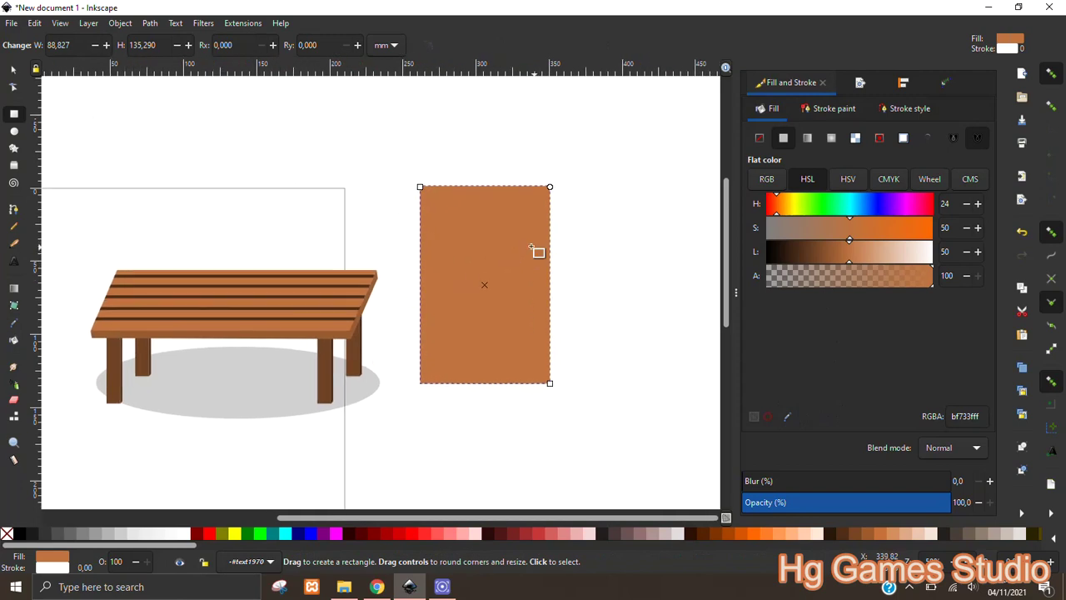
scroll(476, 227, "up", 2, "ctrl")
scroll(473, 225, "down", 1, "ctrl")
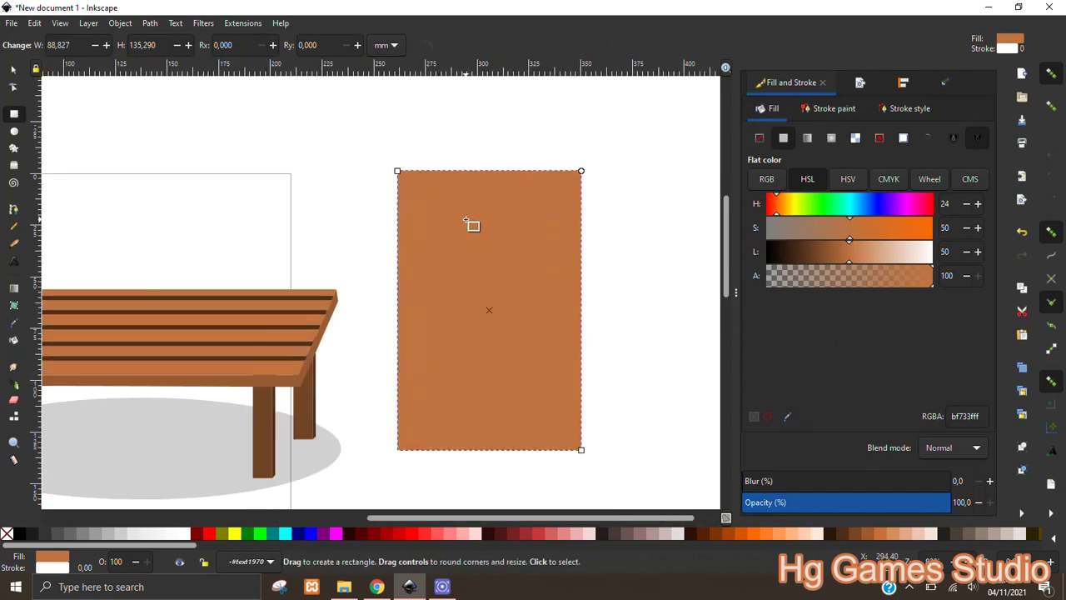
Give the rectangle a 0.300 mm outline in Stroke style
key("s")
key("ctrl")
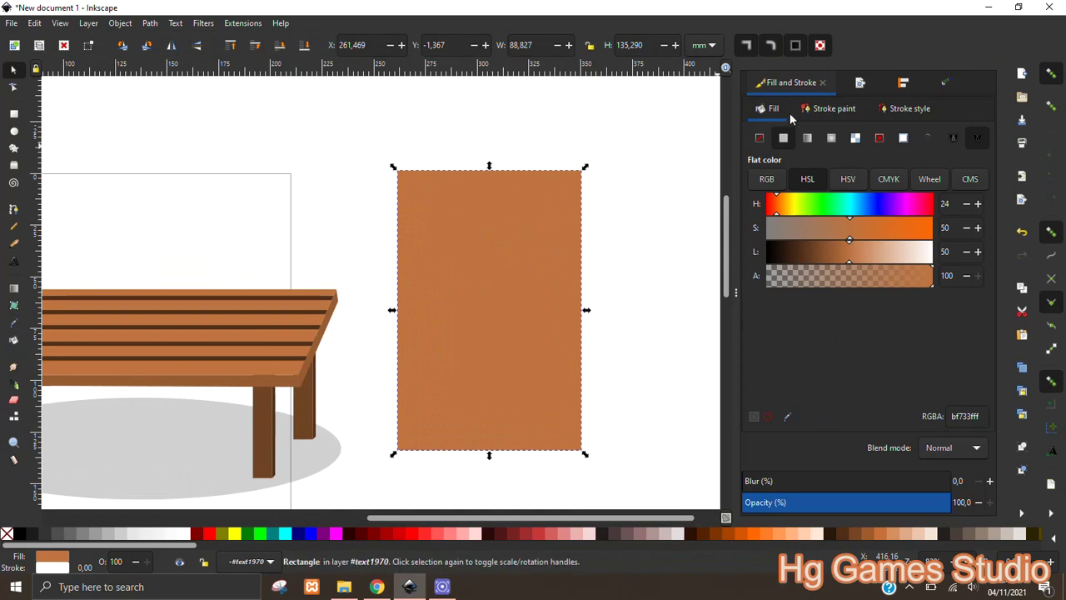
left_click(826, 109)
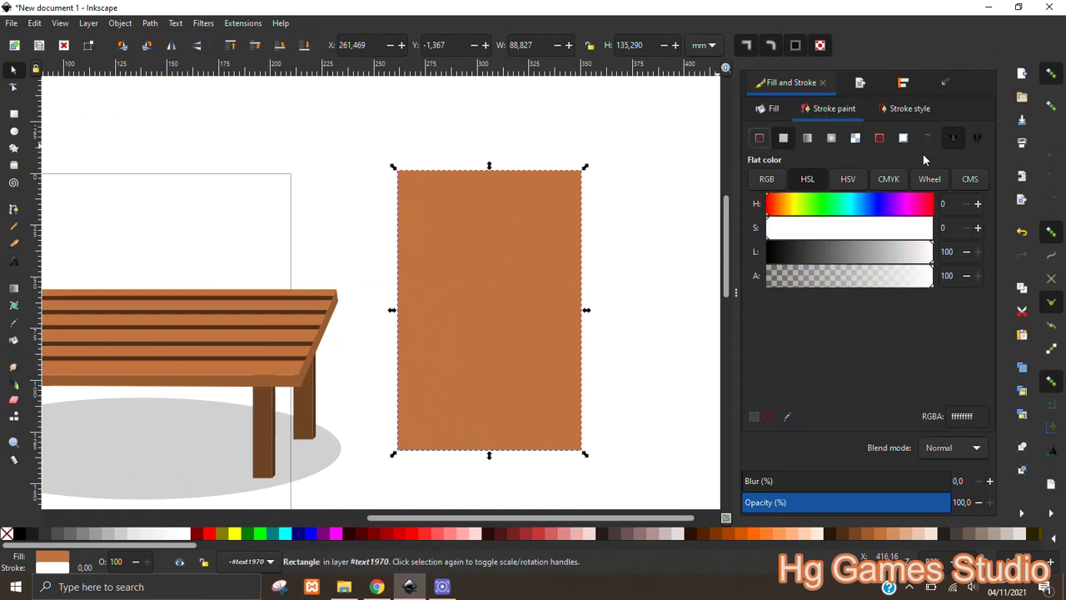
left_click(911, 110)
left_click(834, 138)
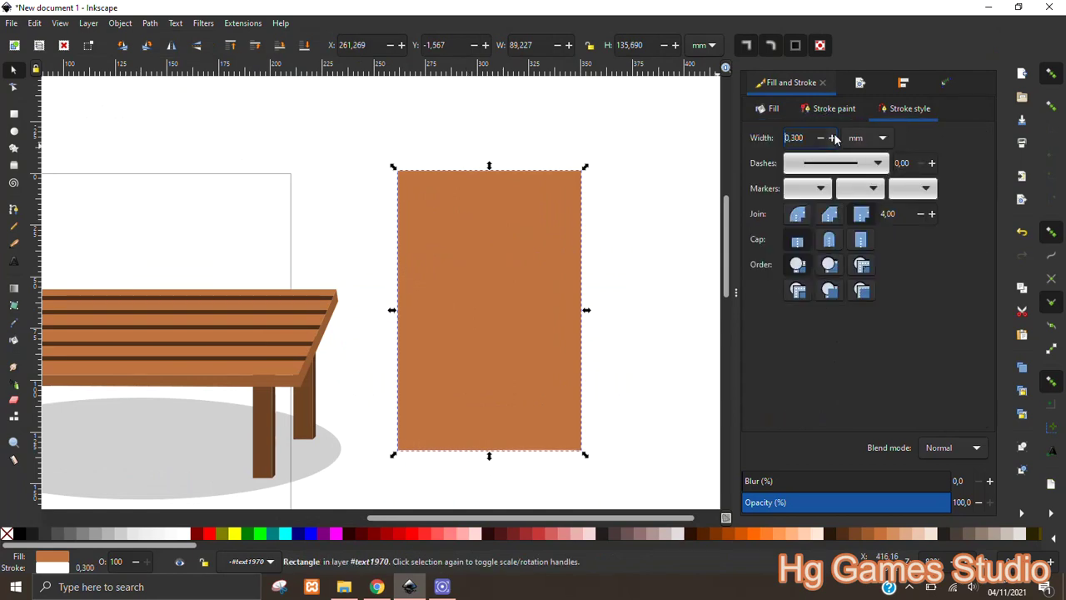
Thicken the cabinet rectangle's outline and recolour it a darker, table-top brown
left_click(833, 139)
left_click(834, 138)
left_click(833, 138)
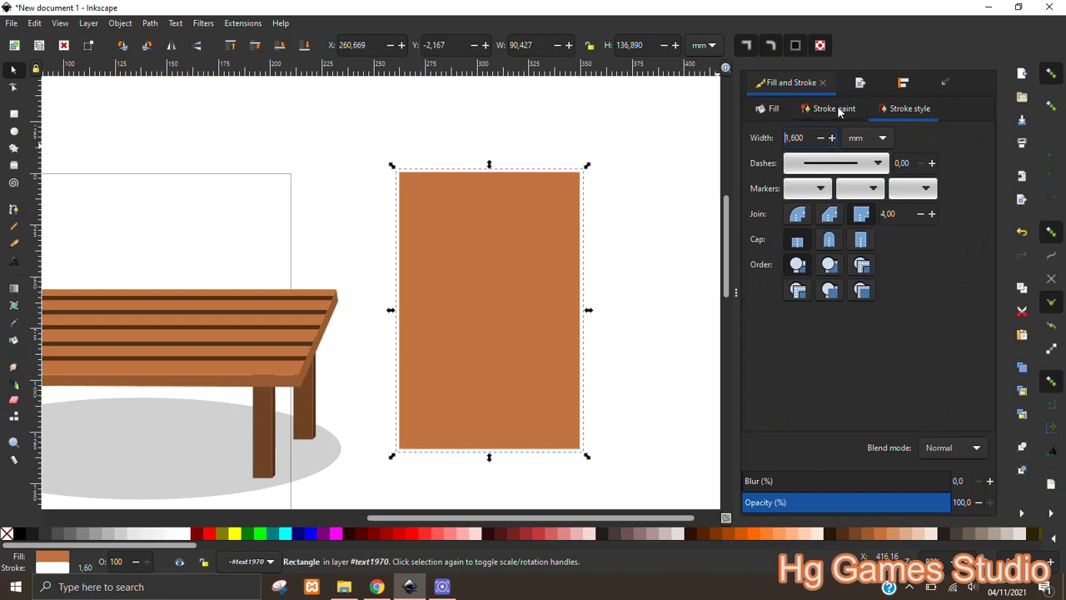
left_click(834, 108)
left_click_drag(850, 252, 740, 264)
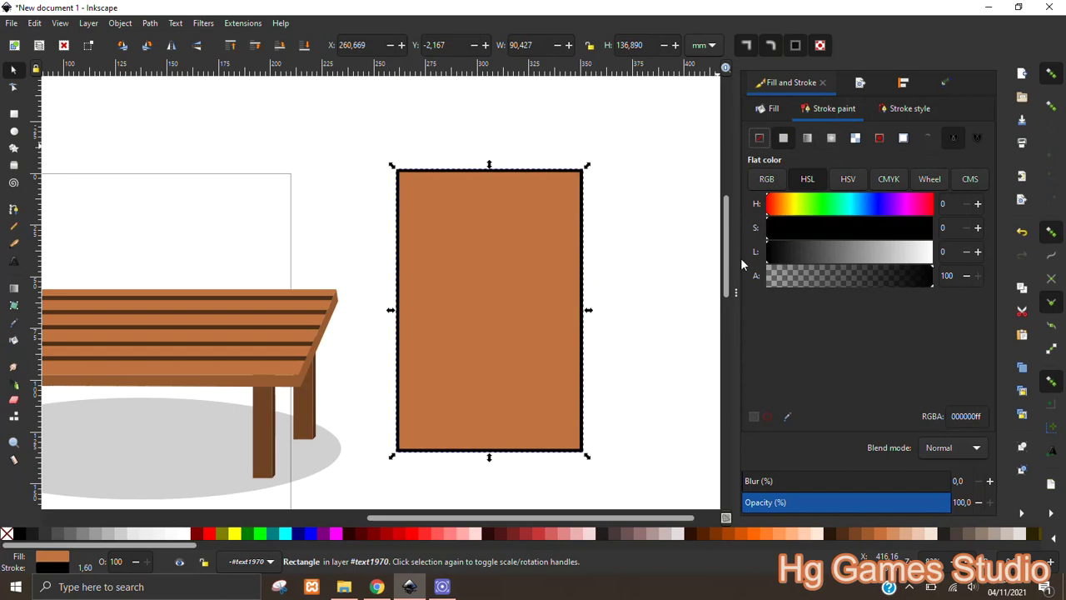
left_click(789, 415)
left_click(566, 336)
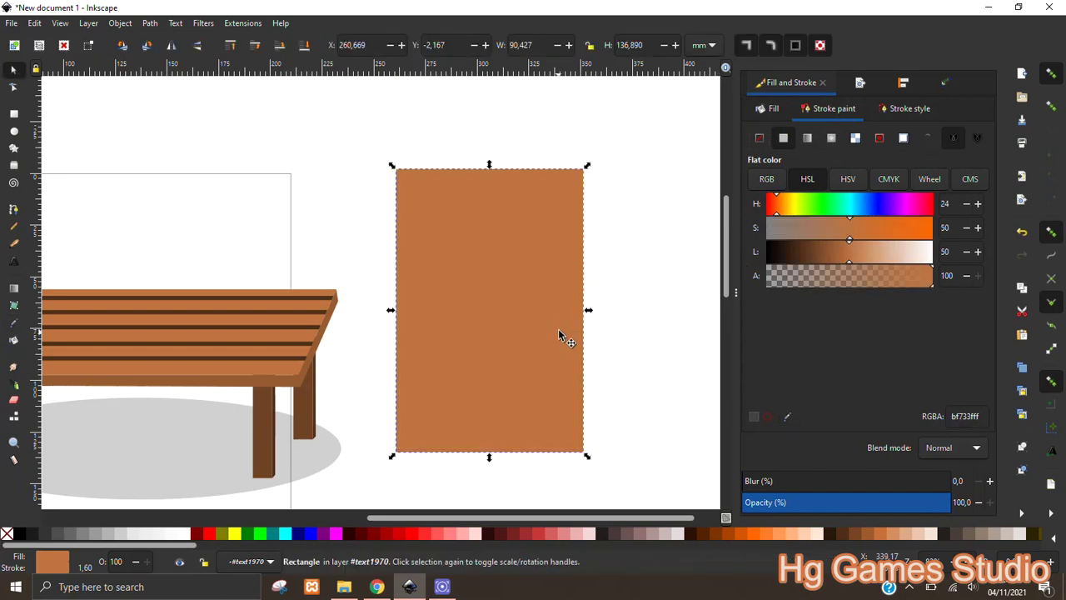
left_click_drag(848, 259, 825, 256)
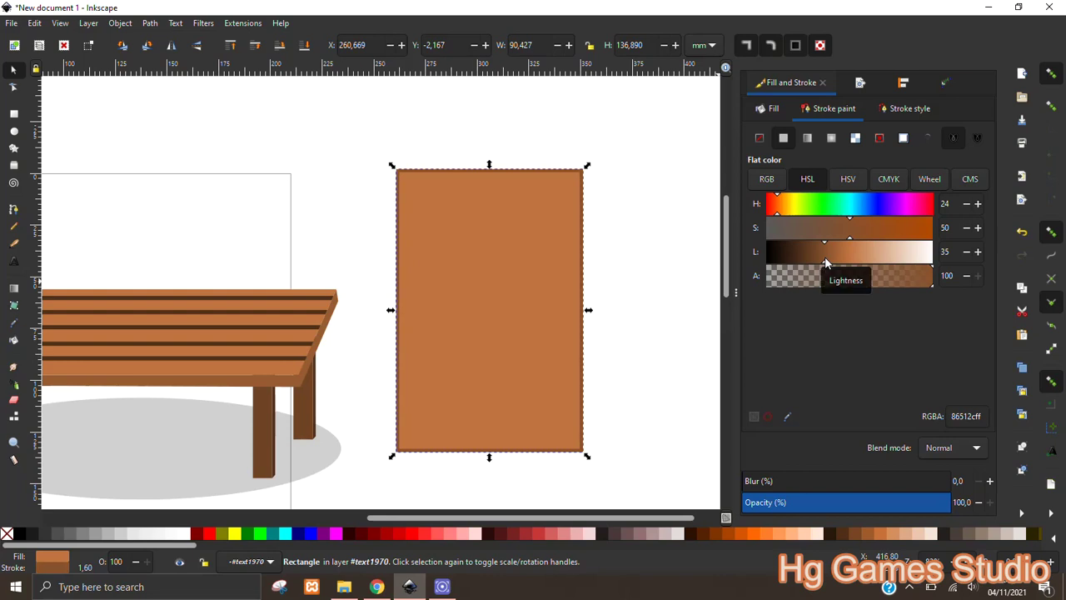
Raise the cabinet rectangle's outline width to 2.200 mm
left_click(606, 219)
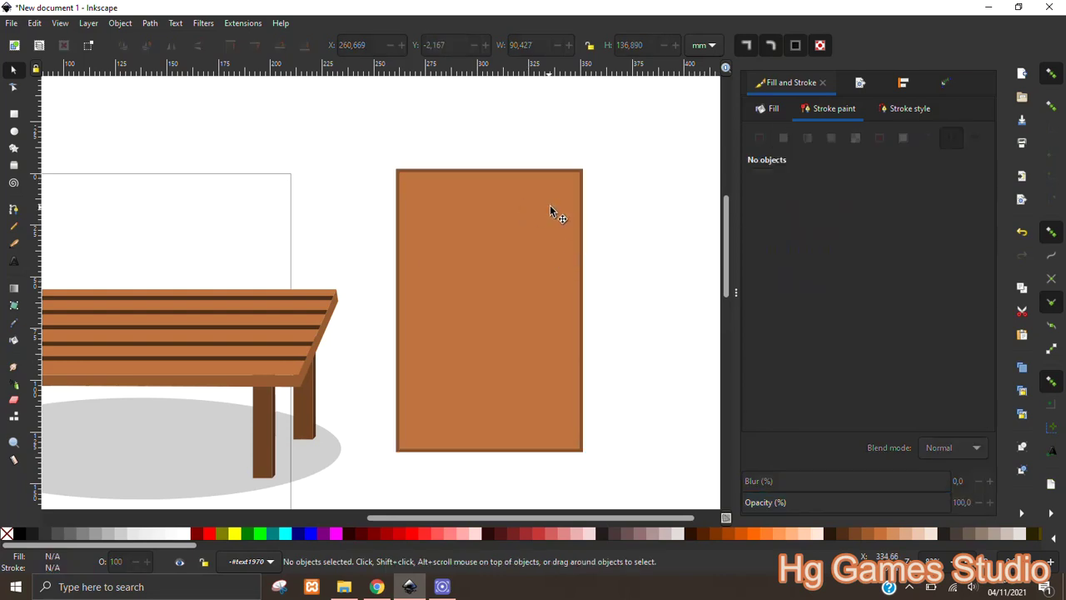
left_click(549, 212)
left_click(909, 108)
left_click(831, 138)
left_click(831, 138)
left_click(831, 138)
left_click(831, 139)
left_click(831, 138)
left_click(595, 231)
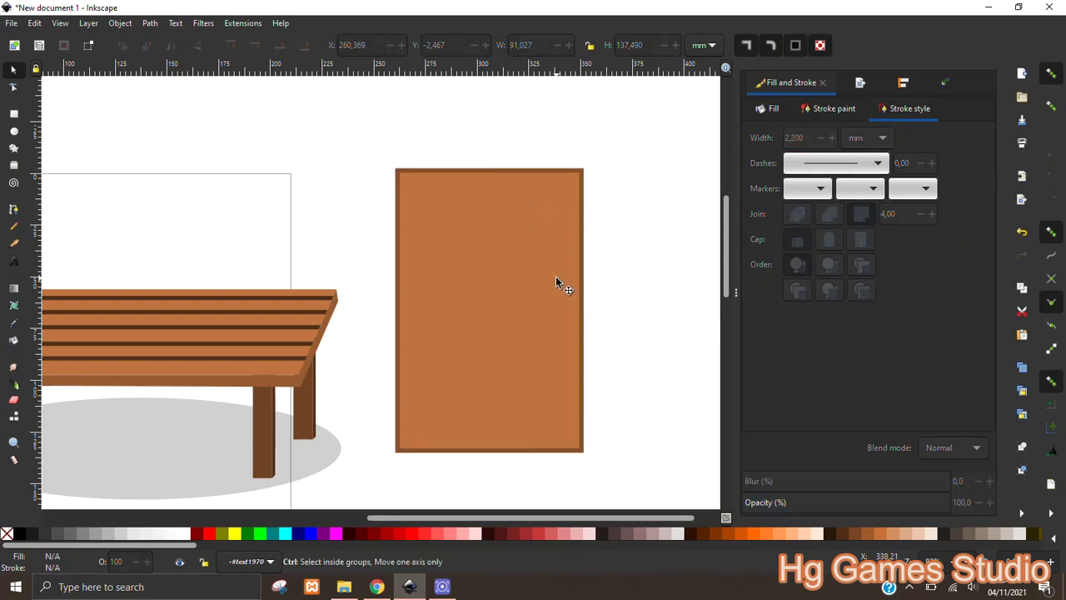
Shift the tall cabinet rectangle slightly upward beside the table
scroll(525, 266, "down", 1)
scroll(524, 266, "right", 1)
left_click(495, 293)
left_click_drag(506, 245, 516, 214)
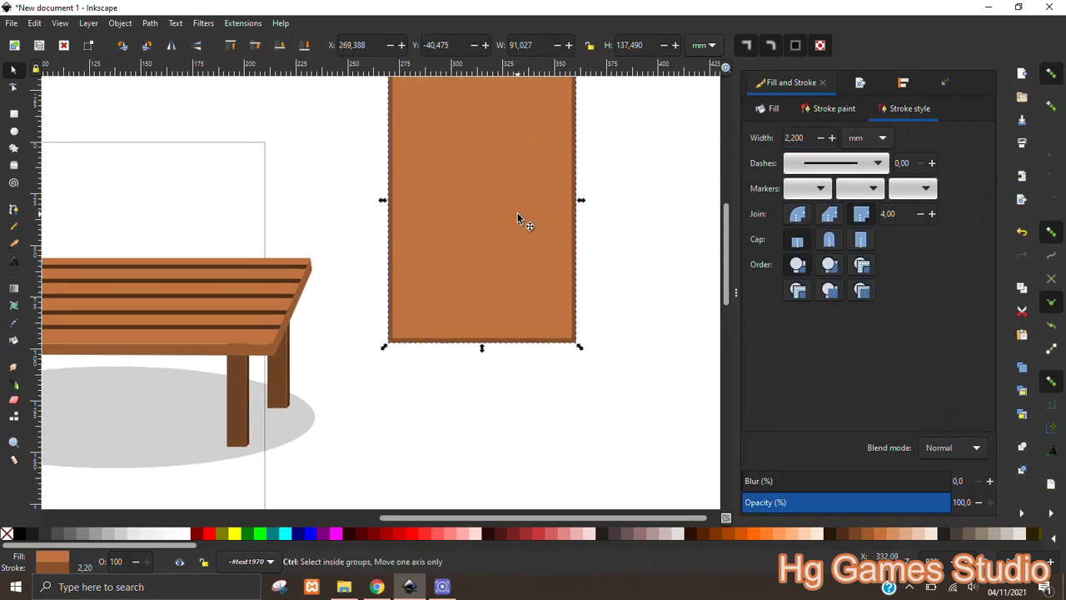
scroll(549, 233, "down", 1)
scroll(541, 258, "up", 1)
left_click_drag(534, 273, 528, 250)
scroll(553, 267, "up", 1)
scroll(554, 266, "right", 1)
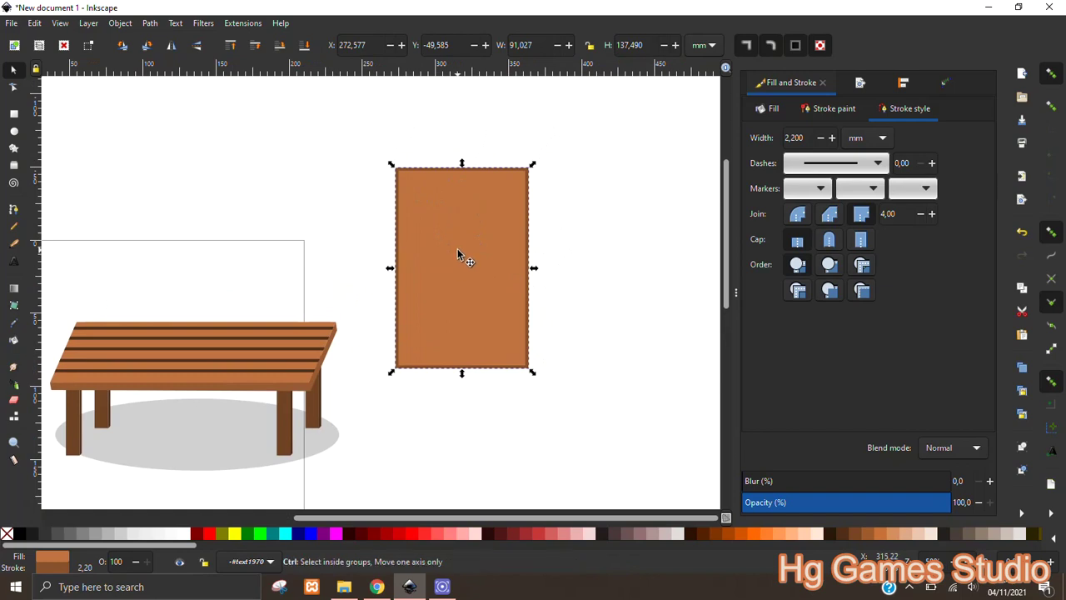
scroll(460, 246, "up", 1)
scroll(453, 275, "up", 1)
scroll(454, 275, "right", 1)
scroll(401, 270, "up", 1)
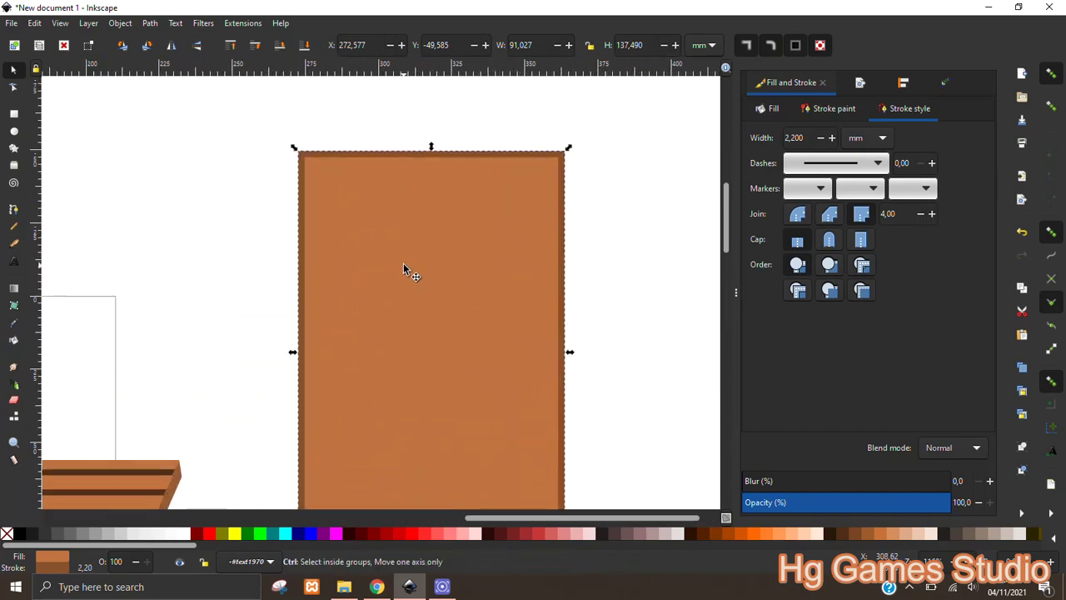
Draw a thin horizontal bar across the cabinet and narrow it to fit inside
left_click(13, 114)
left_click_drag(300, 314, 561, 316)
key("s")
scroll(343, 326, "up", 2, "ctrl")
left_click_drag(247, 303, 256, 305)
scroll(574, 258, "down", 2, "ctrl")
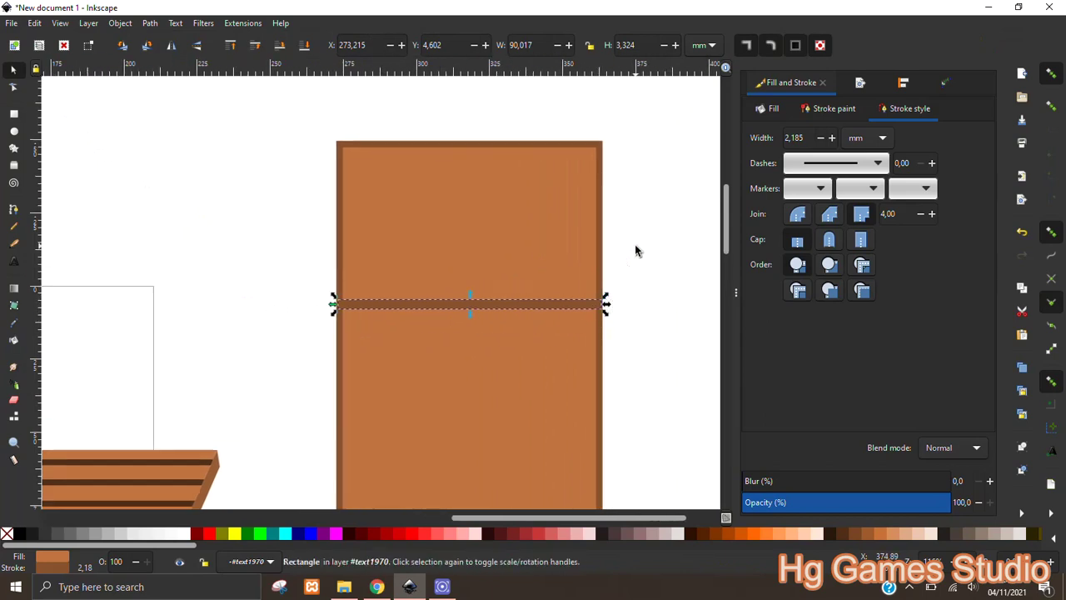
left_click(635, 245)
scroll(633, 310, "up", 1)
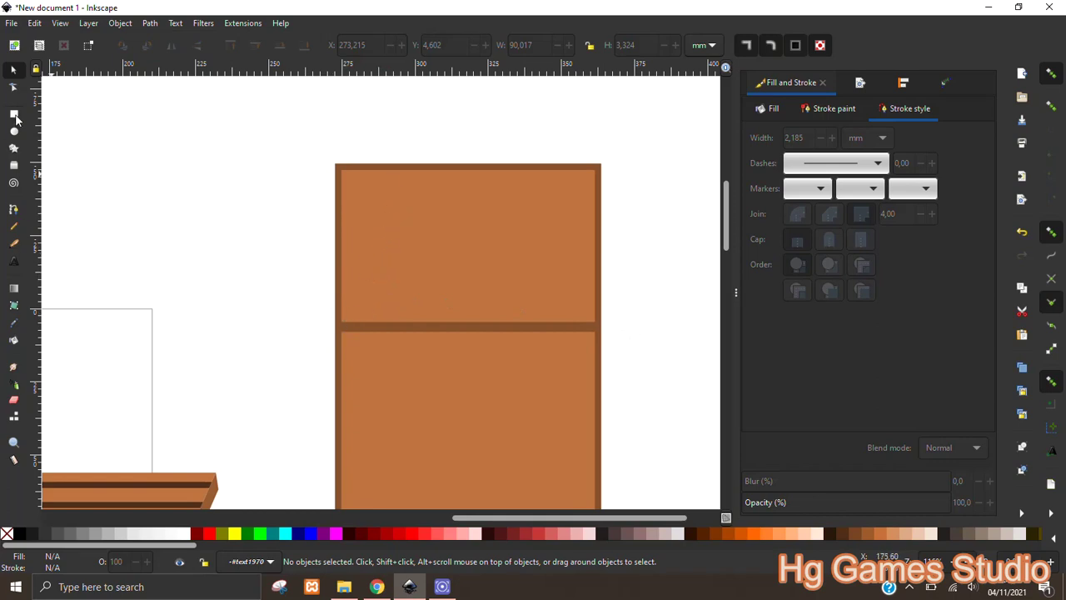
left_click(14, 114)
Draw an inset panel in the cabinet's upper section with a 1 mm outline width
mouse_move(365, 190)
left_mouse_down()
mouse_move(496, 271)
mouse_move(571, 301)
left_mouse_up()
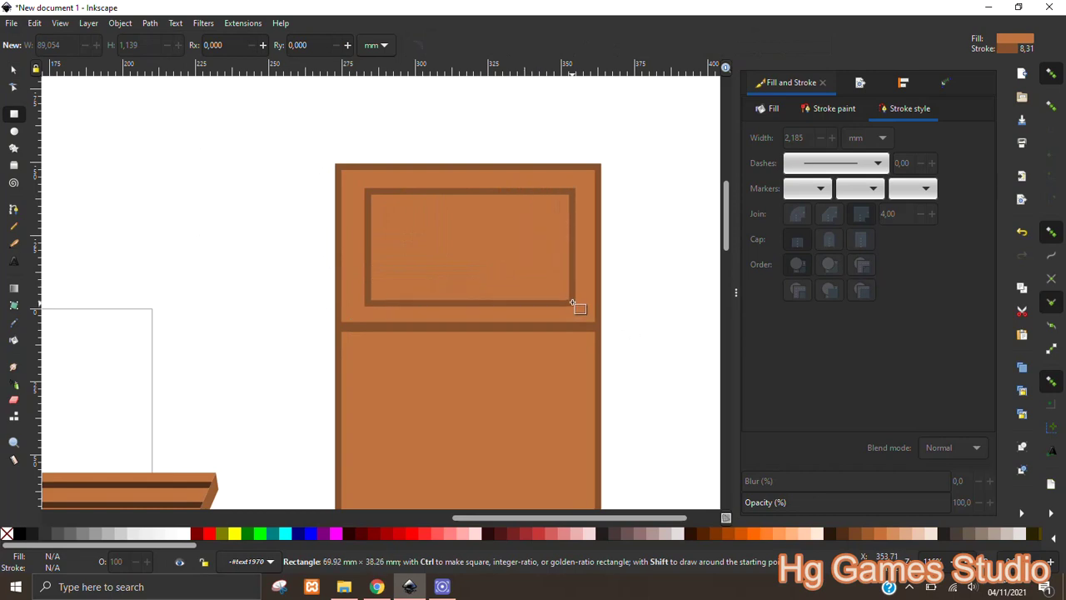
left_click_drag(571, 302, 569, 297)
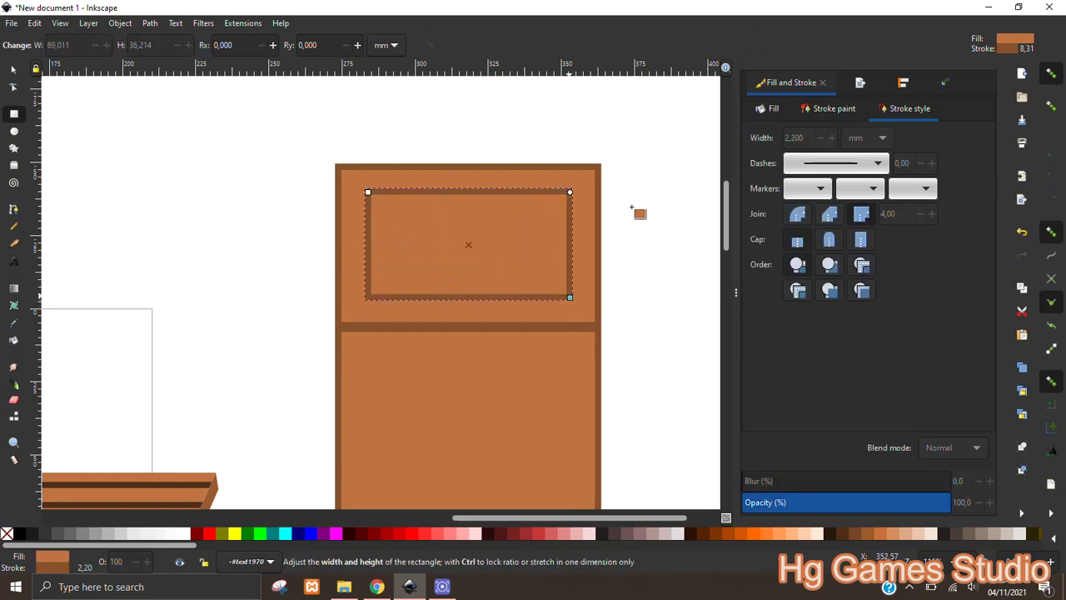
left_click(774, 109)
left_click(884, 114)
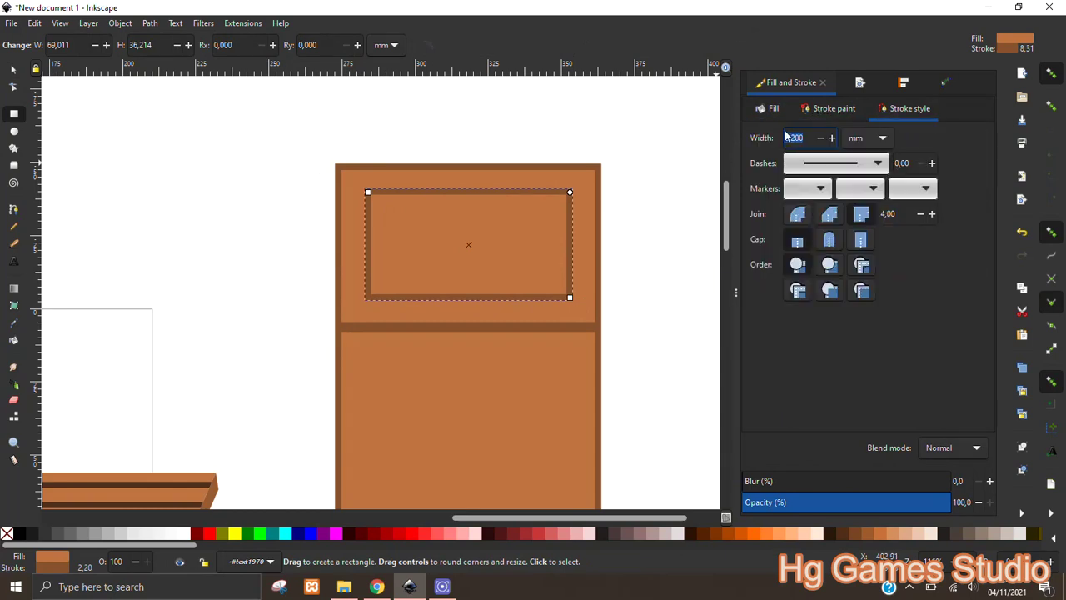
type("1,000")
key("Return")
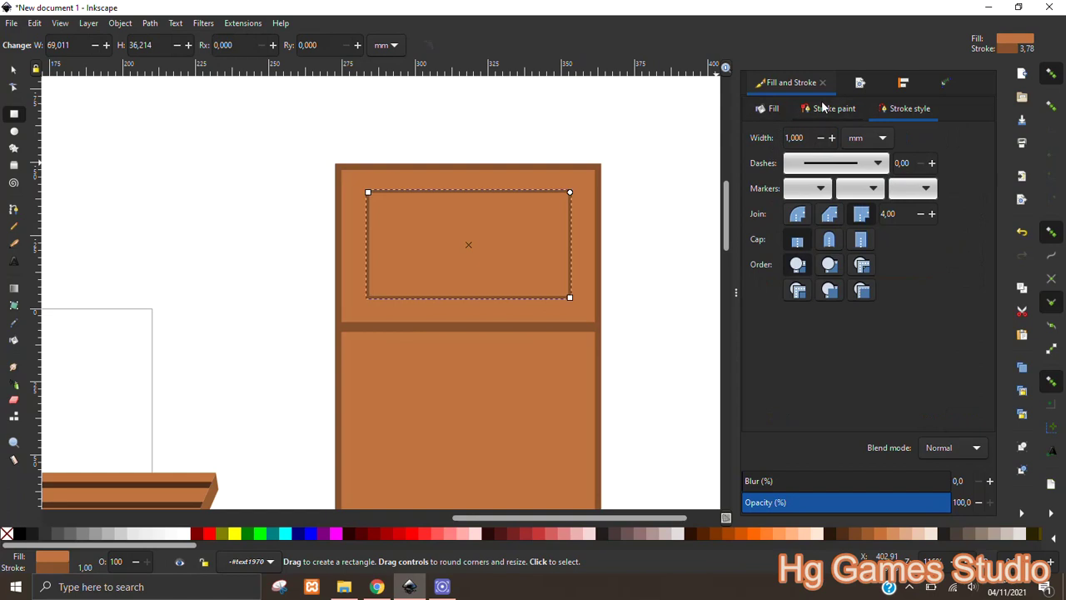
Remove the panel's outline and tone its fill down to light tan c29373
left_click(822, 107)
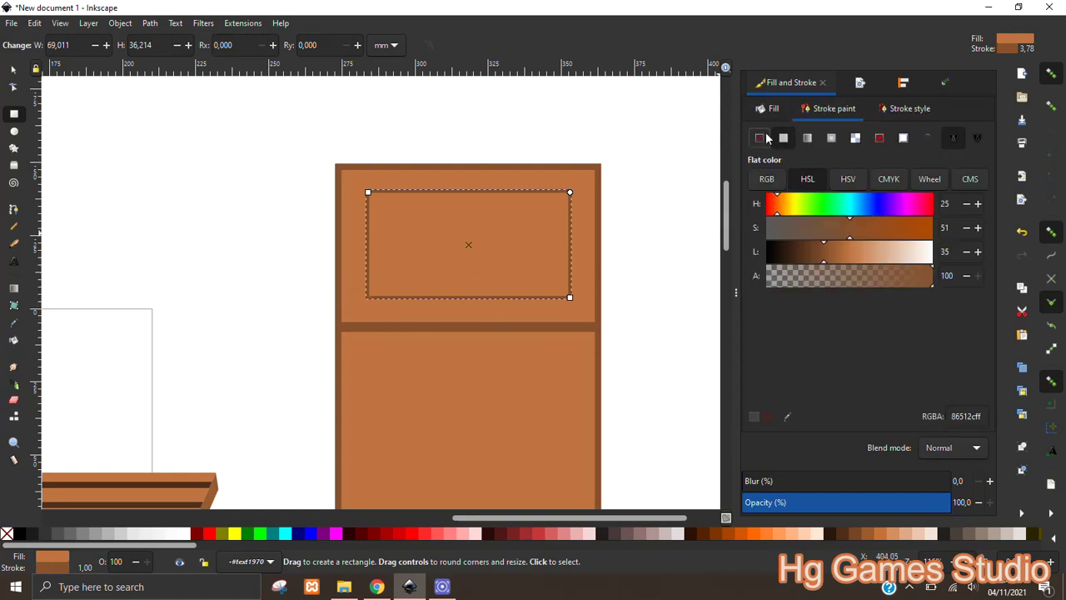
left_click(759, 137)
left_click(767, 108)
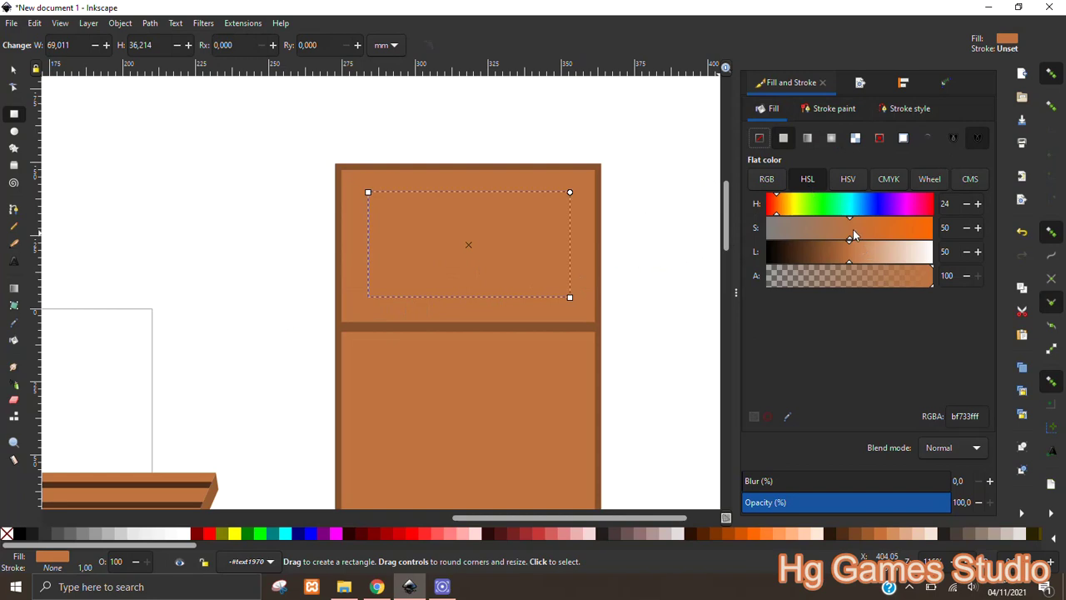
mouse_move(845, 231)
left_mouse_down()
mouse_move(831, 227)
mouse_move(868, 252)
mouse_move(862, 239)
left_mouse_up()
left_click(676, 187)
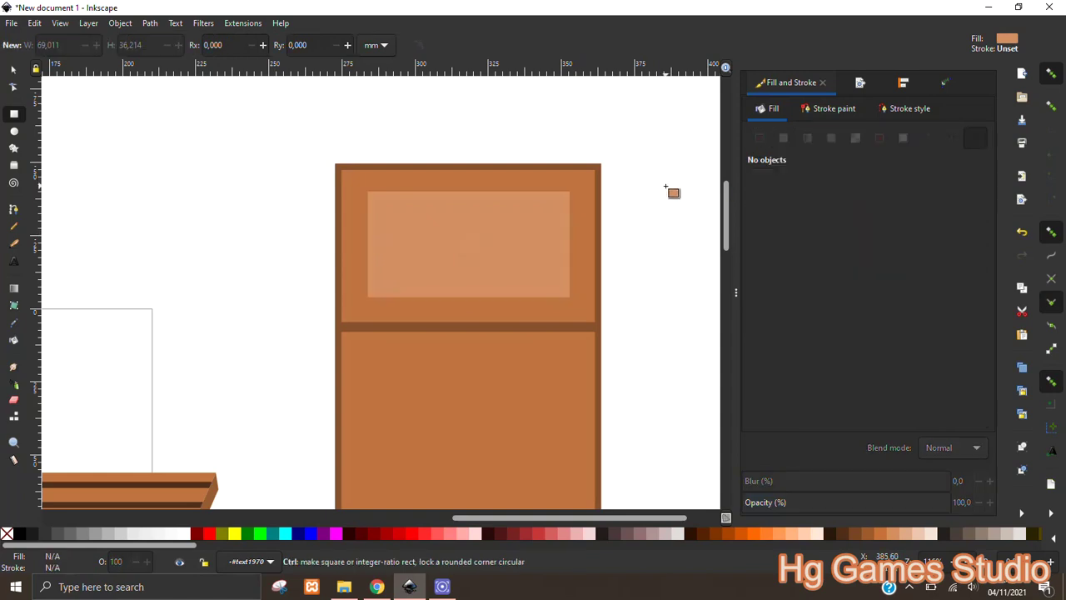
scroll(673, 193, "down", 4)
scroll(656, 214, "up", 4)
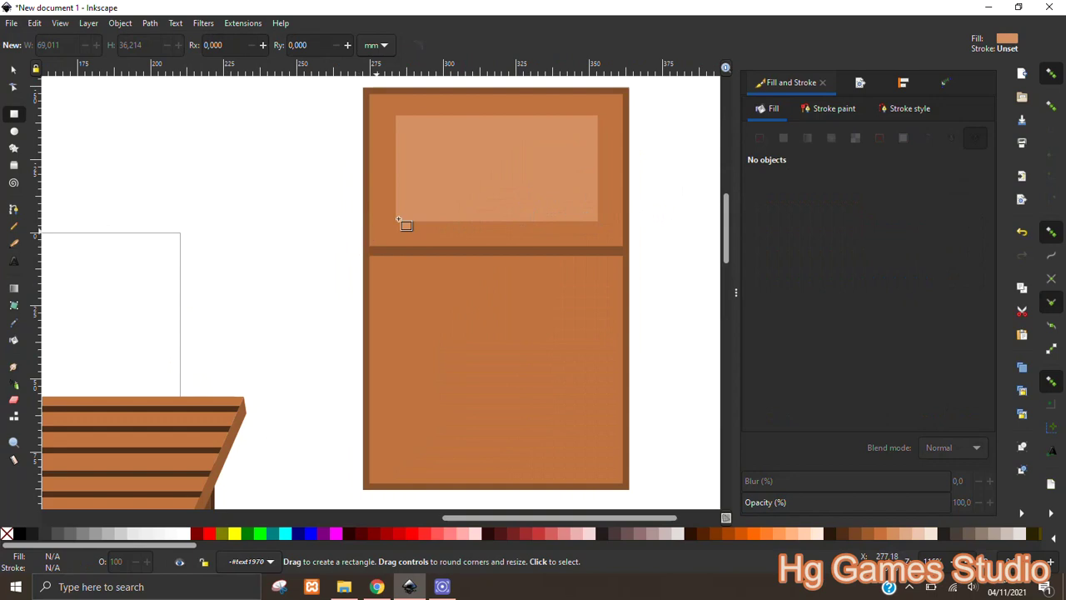
scroll(395, 230, "up", 1)
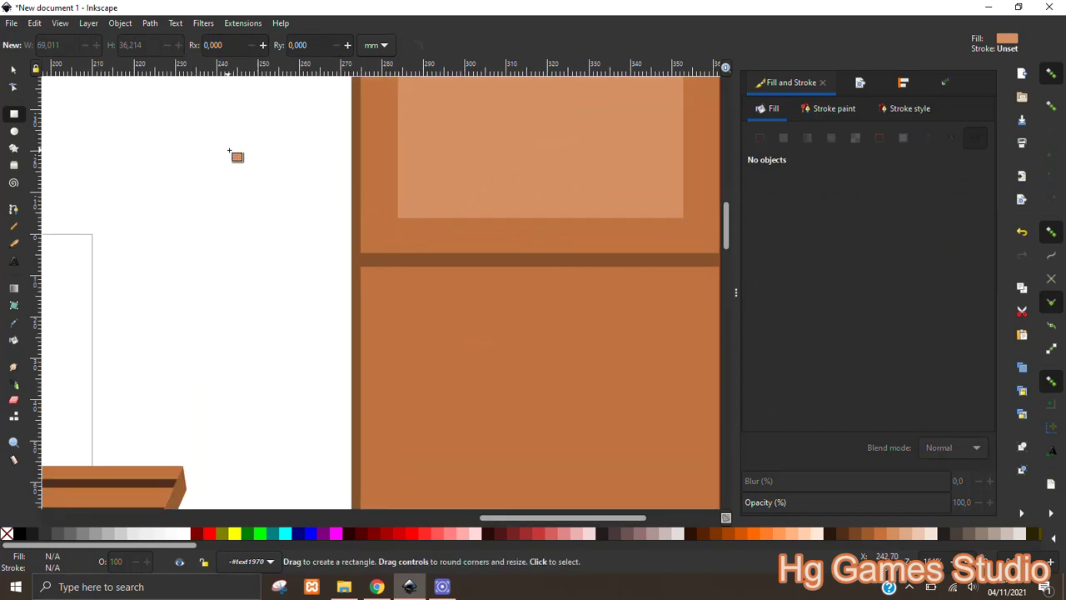
Draw Bezier diagonals from the panel's lower-left and top-left corners to the section corners
key("b")
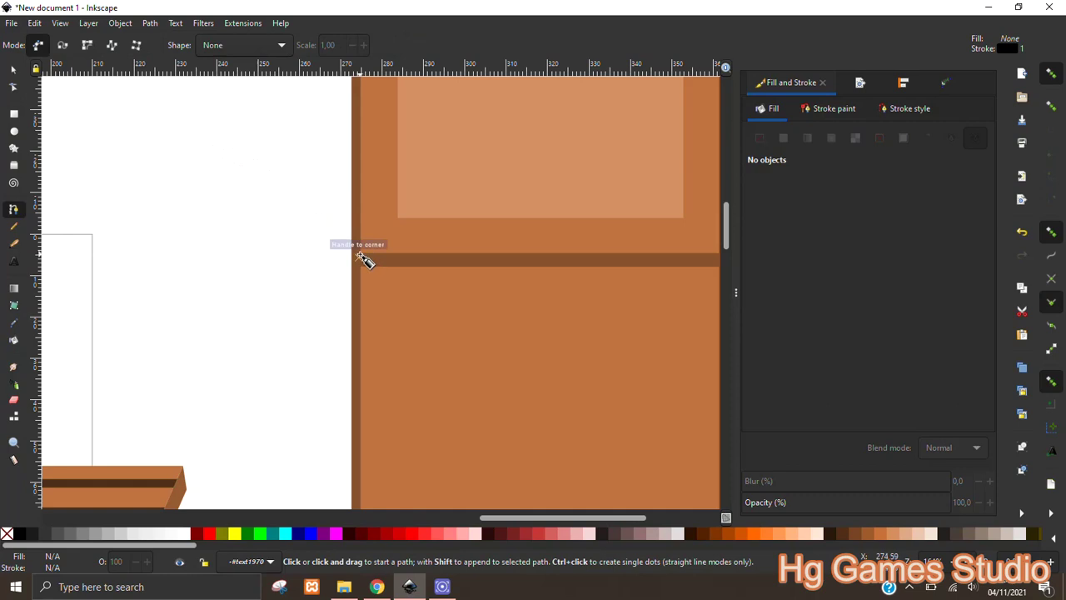
left_click(360, 254)
double_click(403, 225)
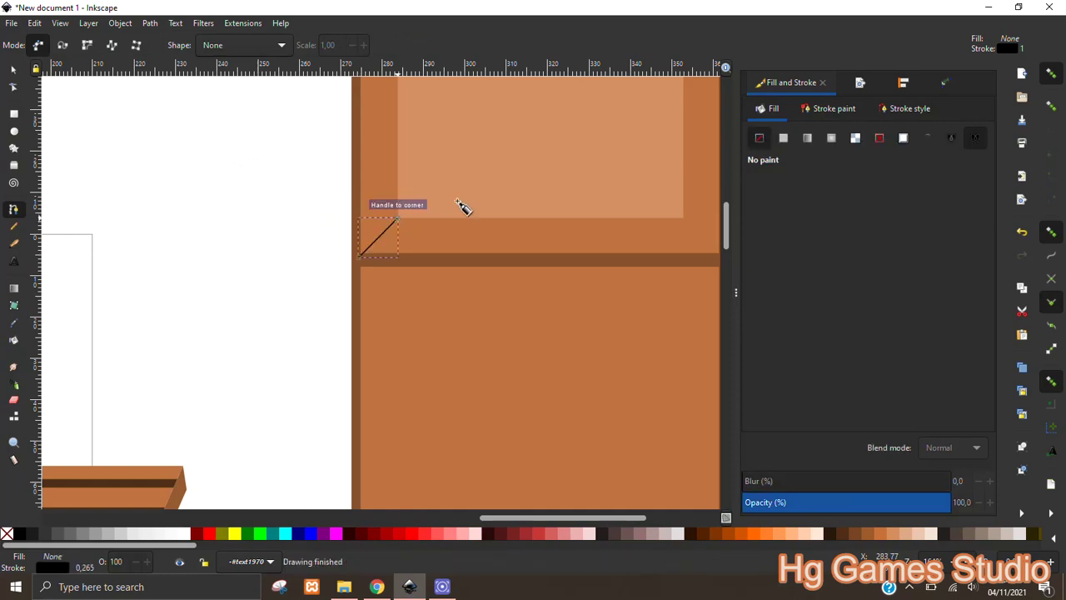
scroll(473, 186, "down", 1)
left_click_drag(478, 188, 421, 267)
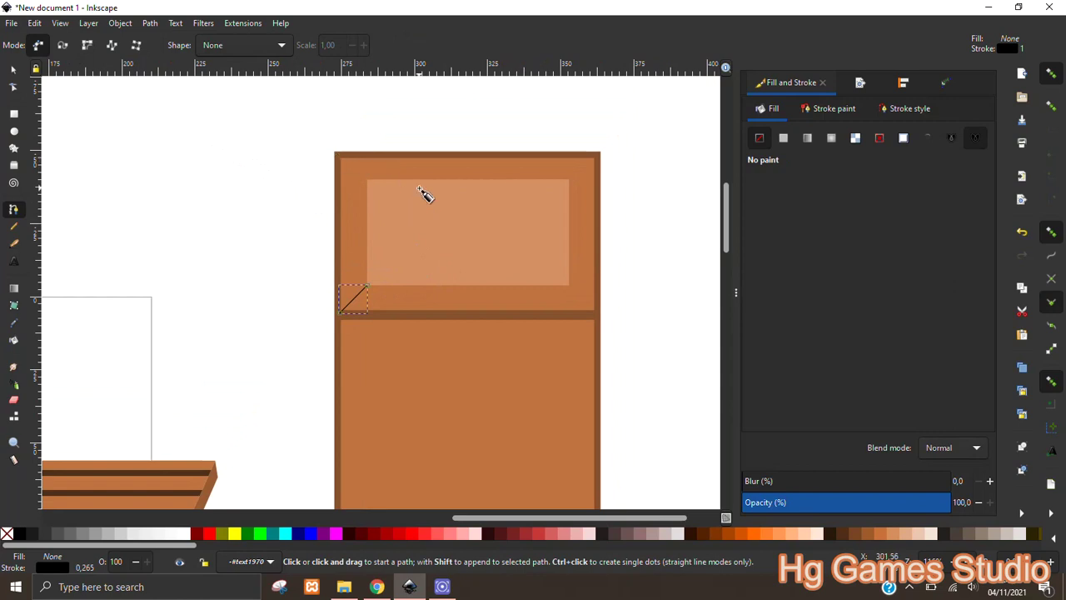
scroll(371, 173, "up", 1)
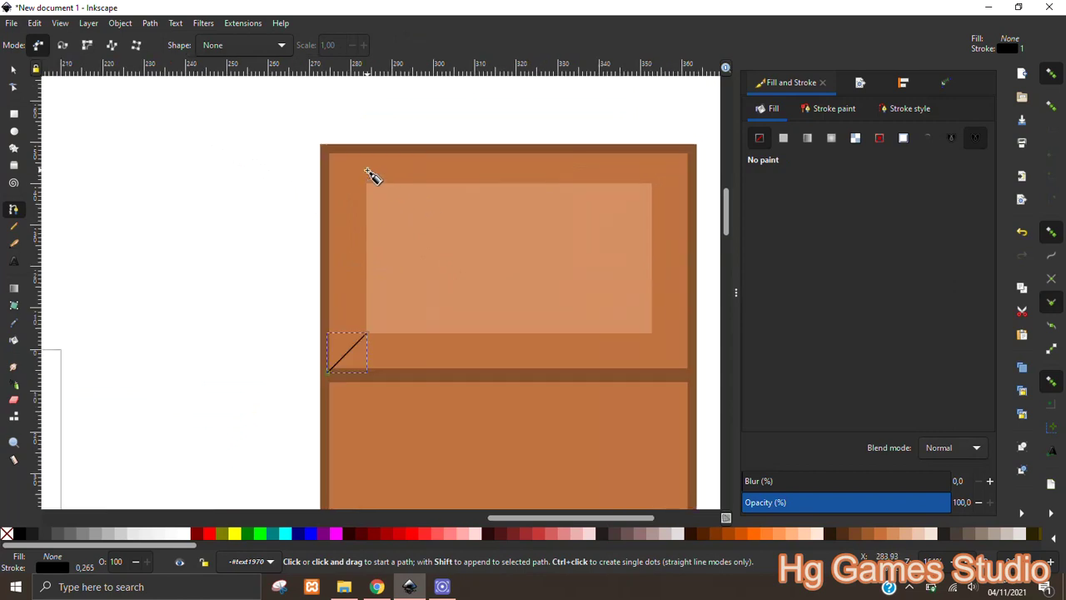
left_click(327, 149)
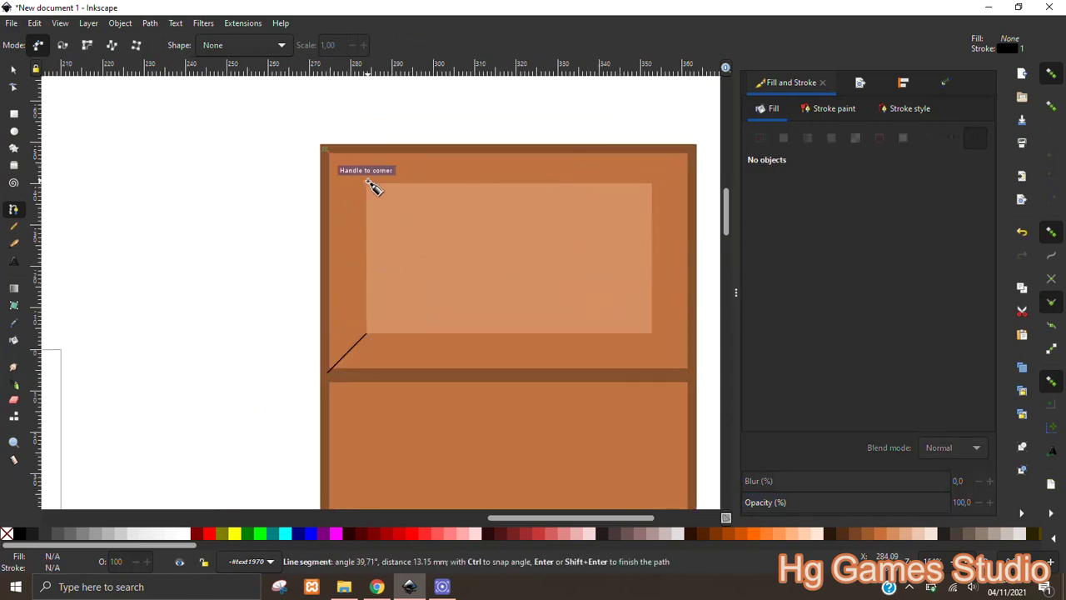
double_click(368, 183)
Draw the top-right and bottom-right diagonals, then select the cabinet rectangle
scroll(483, 272, "right", 2)
scroll(533, 225, "right", 2)
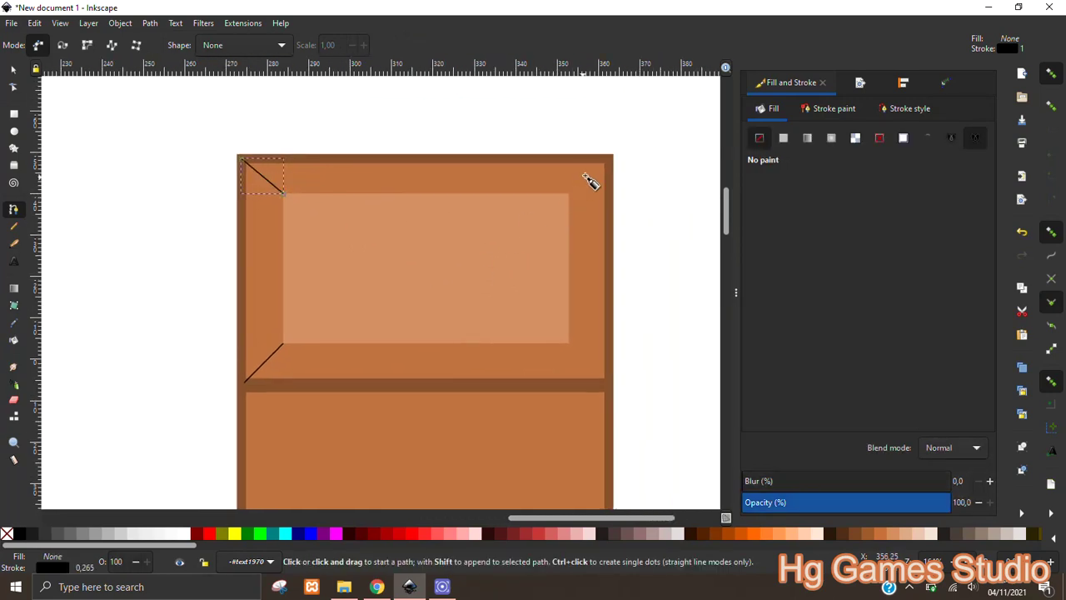
left_click(606, 164)
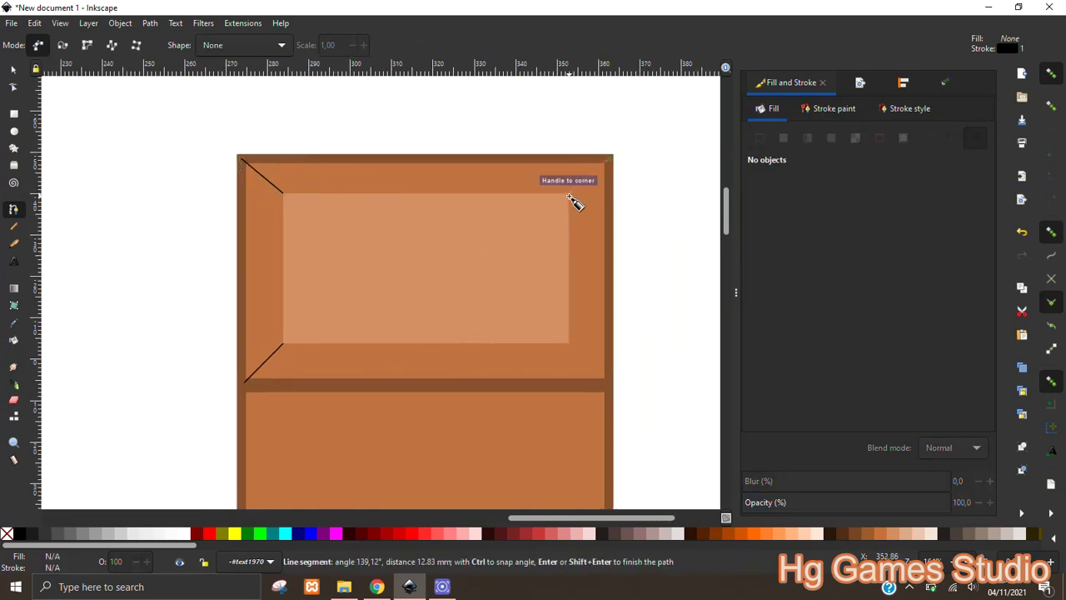
double_click(568, 193)
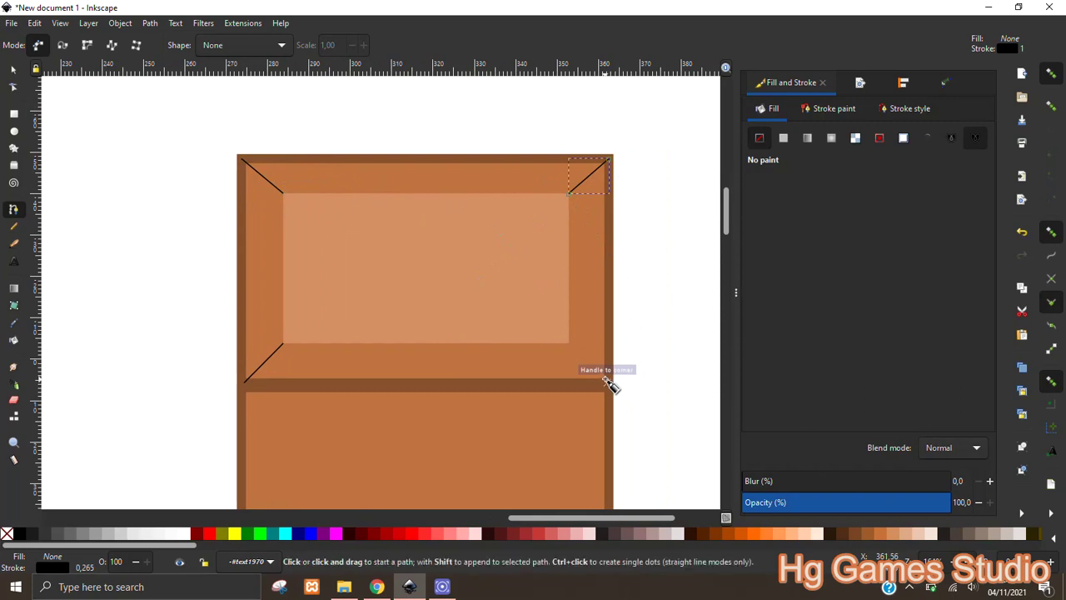
left_click(606, 382)
left_click(569, 340)
key("Return")
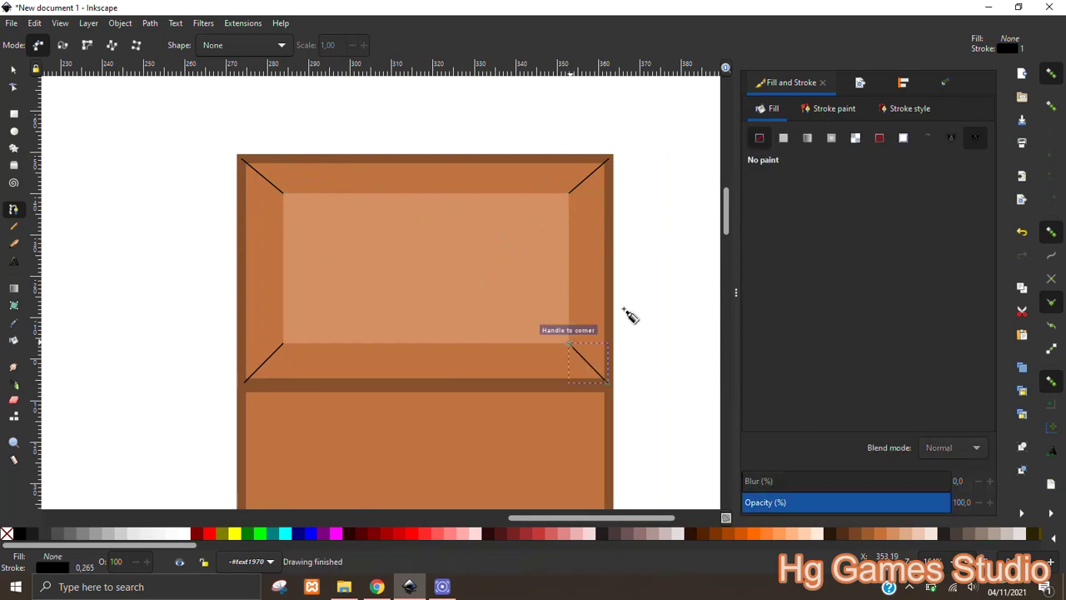
key("s")
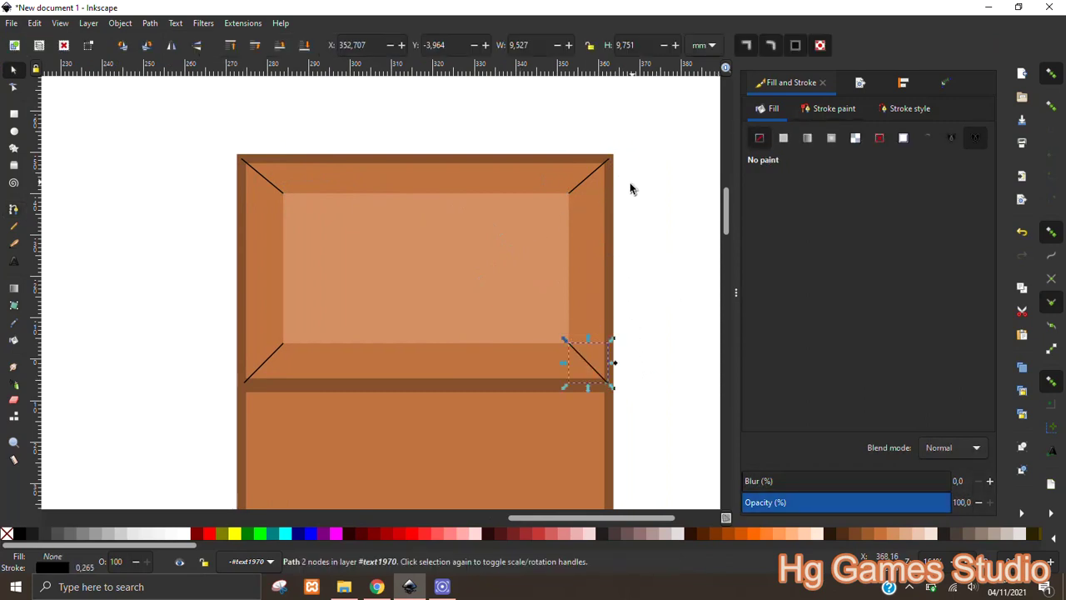
left_click(608, 206)
left_click(903, 110)
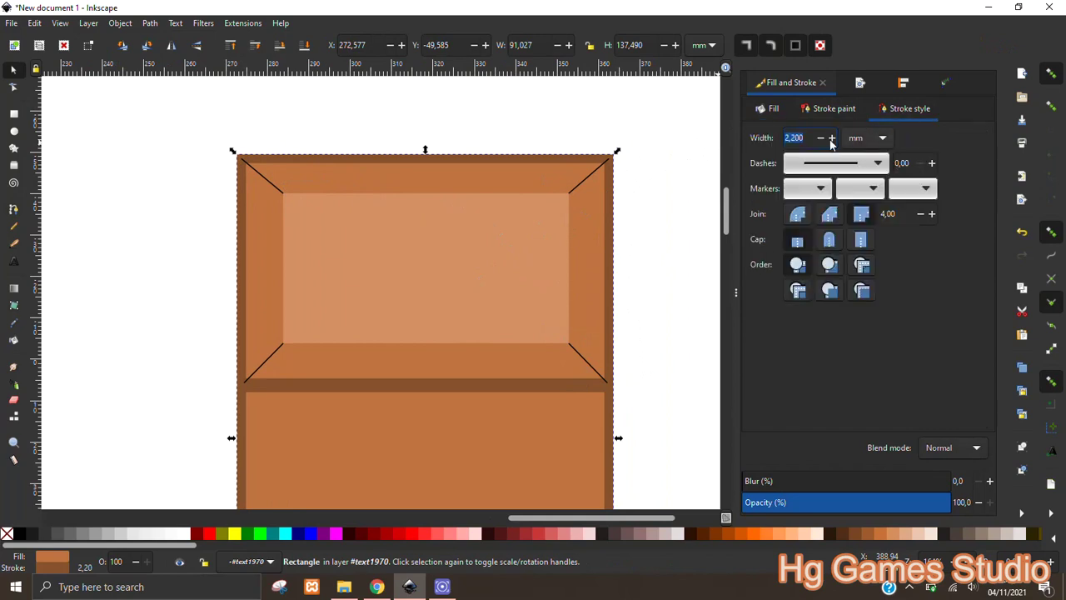
Set all four diagonal corner lines to a 2.2 mm stroke width
left_click(585, 177)
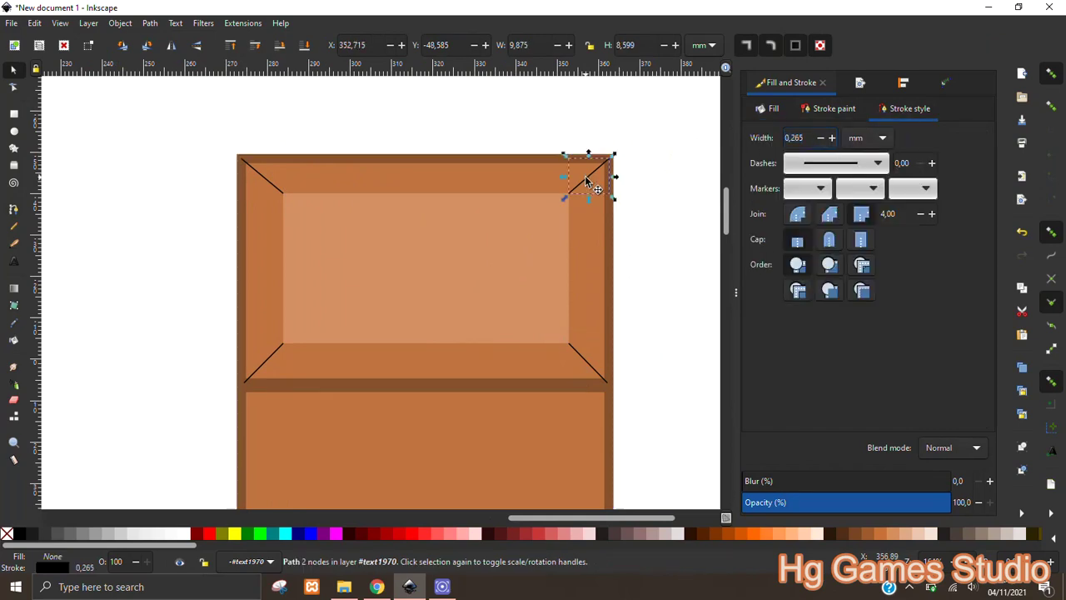
left_click_drag(810, 139, 761, 142)
type("2,200")
key("Return")
left_click(593, 367)
type("2,200")
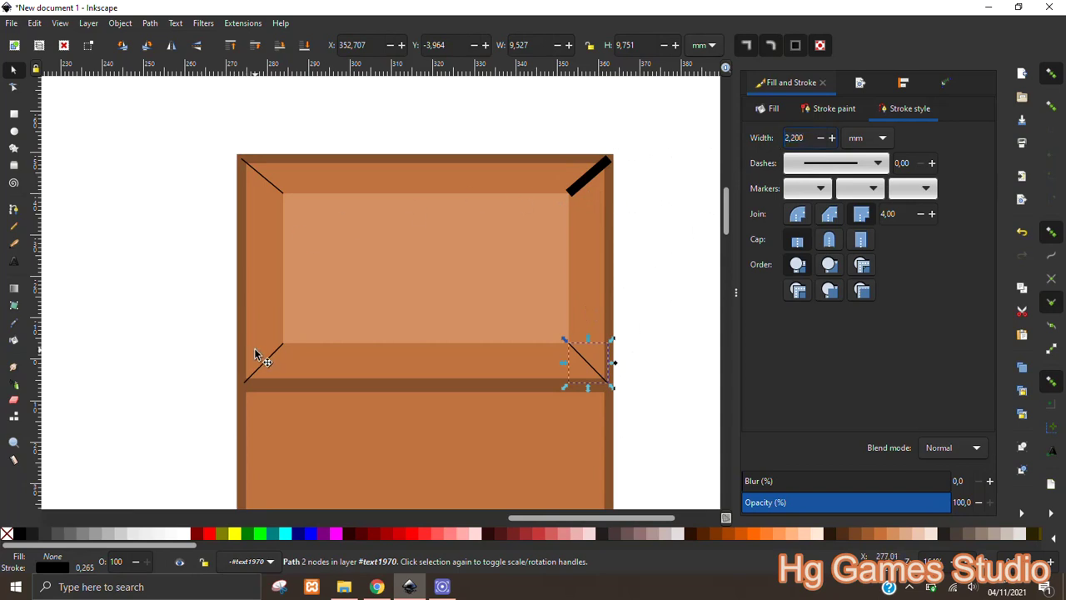
key("Return")
left_click(267, 351)
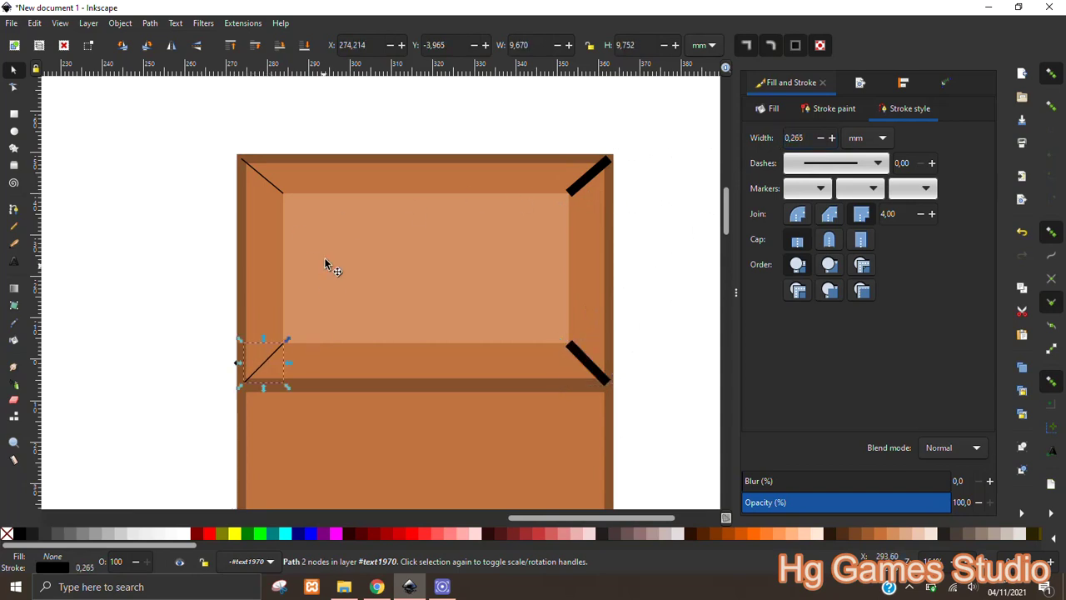
left_click(273, 191, "shift")
left_click_drag(815, 141, 743, 127)
type("2,2")
key("Return")
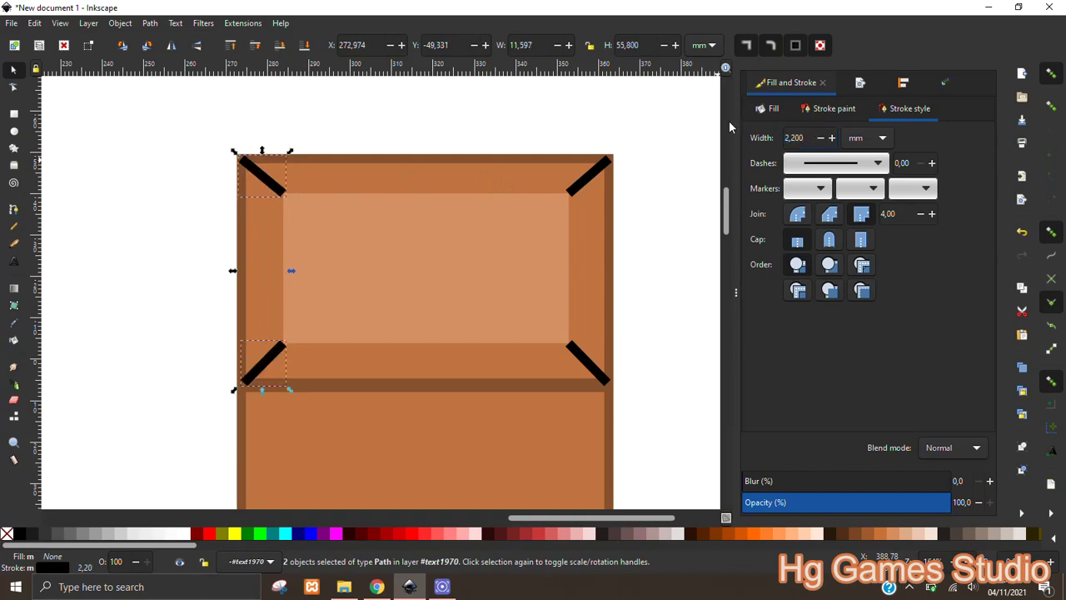
Colour the four diagonals with the frame's dark brown 86512c using the dropper
left_click(591, 178, "shift")
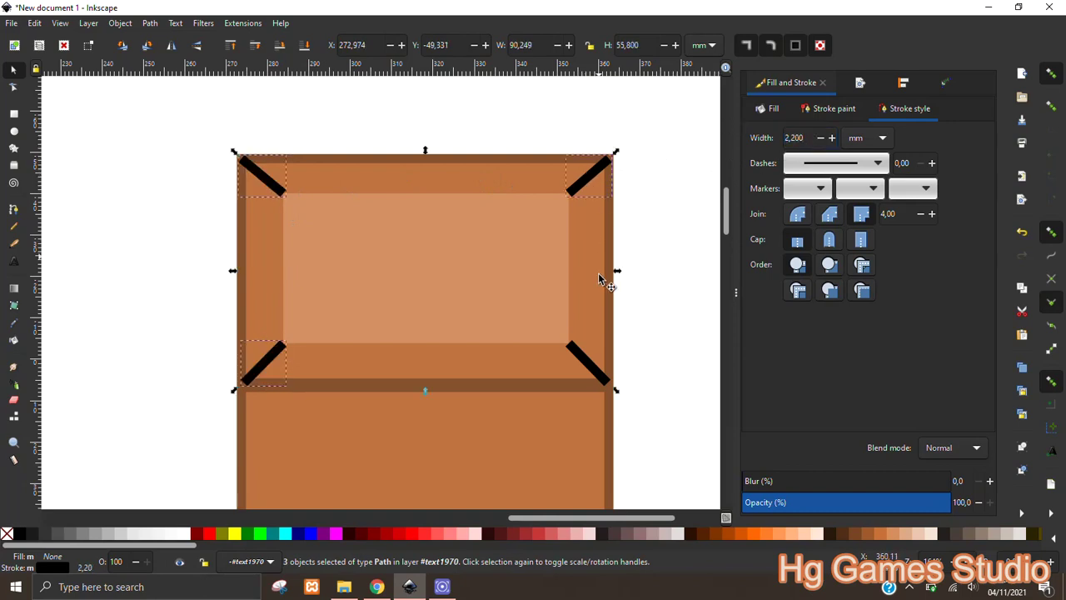
left_click(590, 367, "shift")
left_click(834, 110)
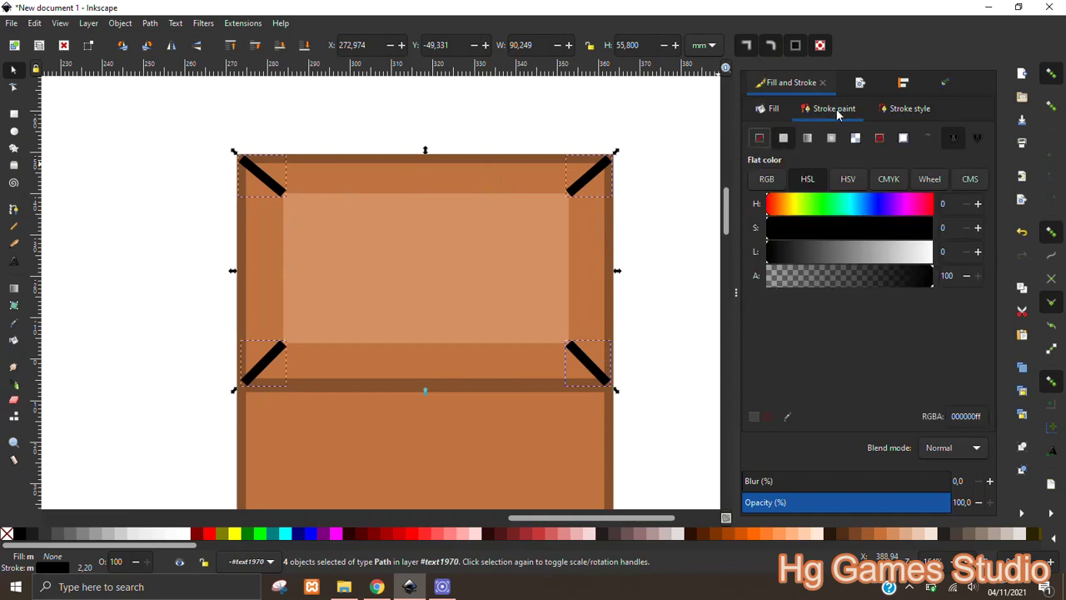
left_click(787, 417)
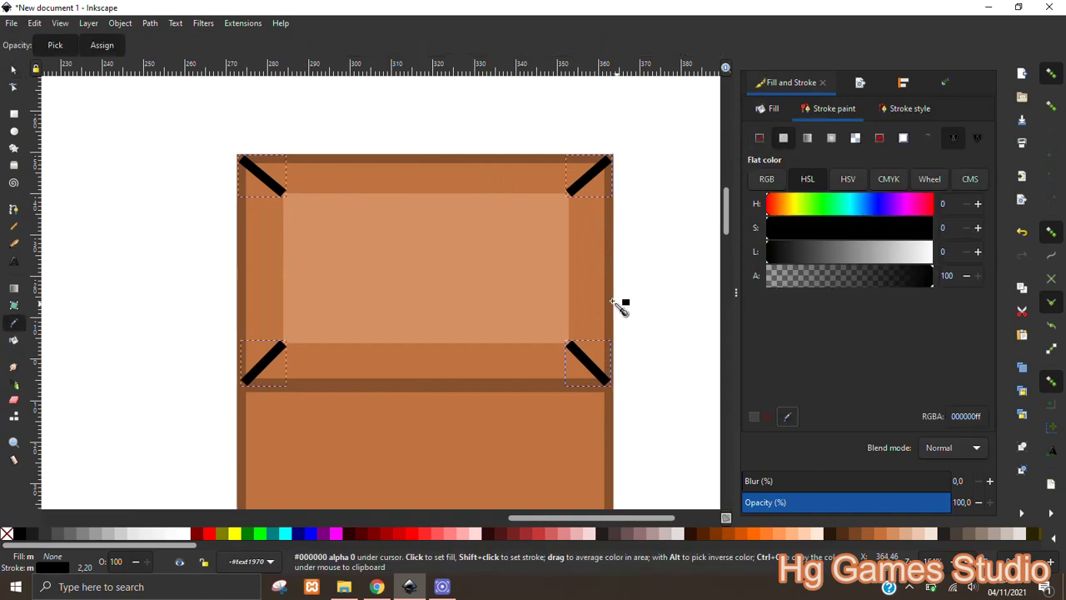
left_click(612, 309)
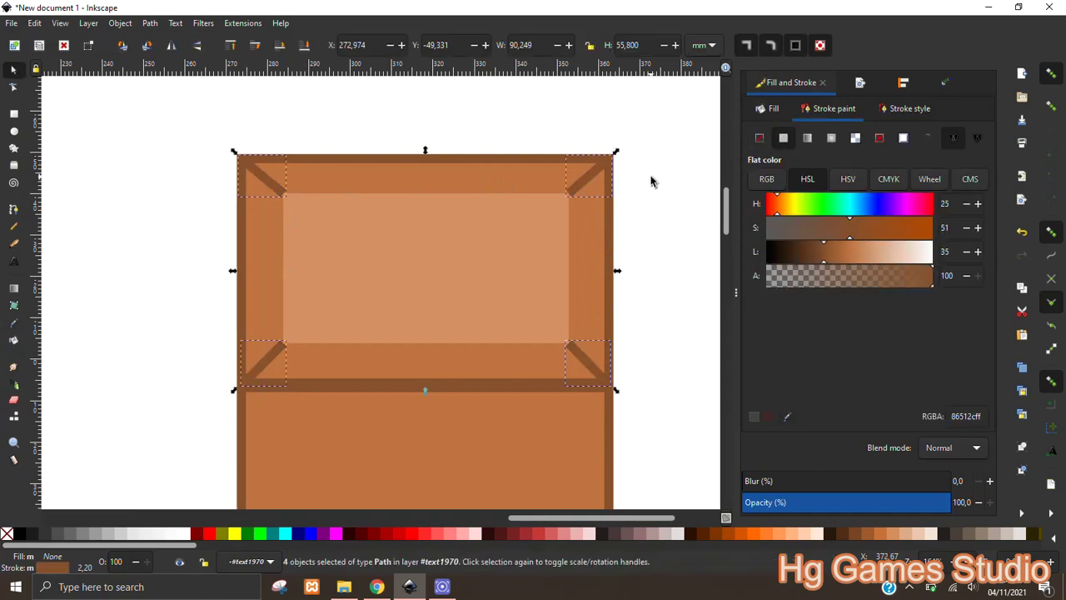
left_click(459, 220)
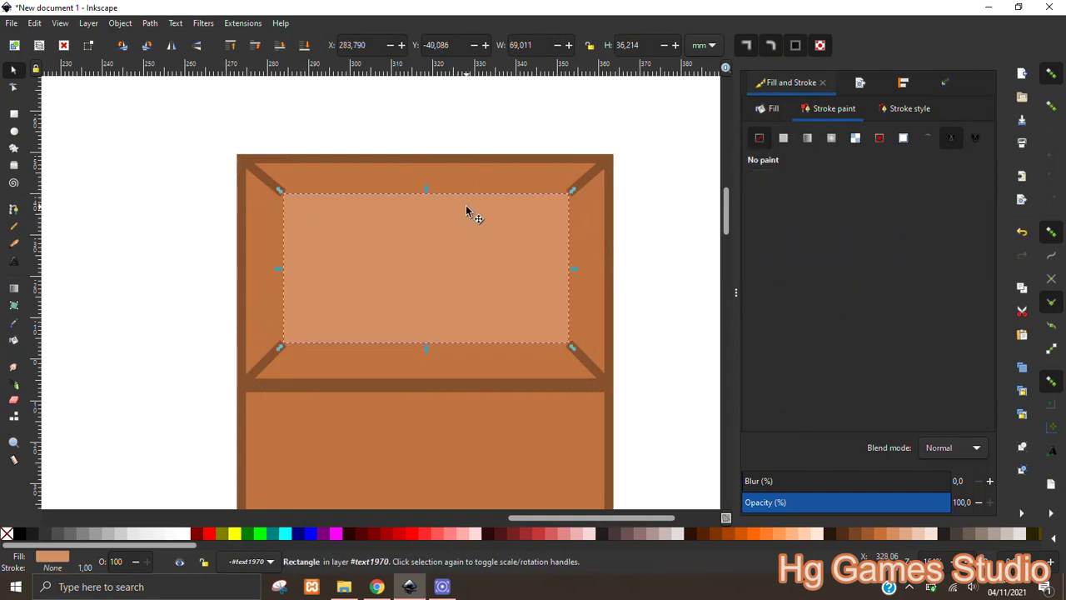
Give the inner lid panel a flat dark brown outline
left_click(806, 139)
left_click(783, 138)
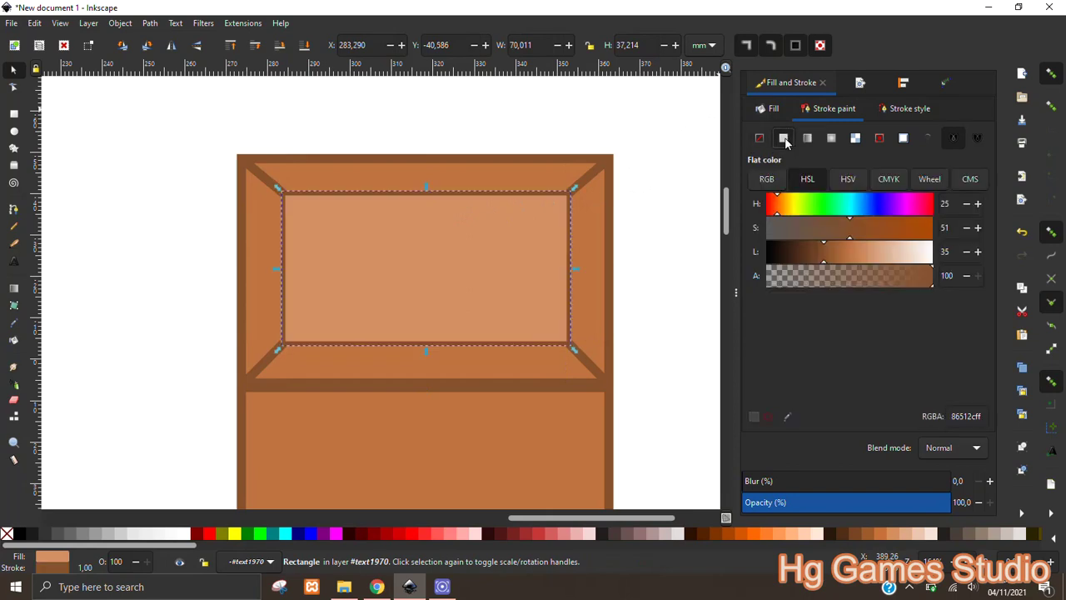
left_click(609, 116)
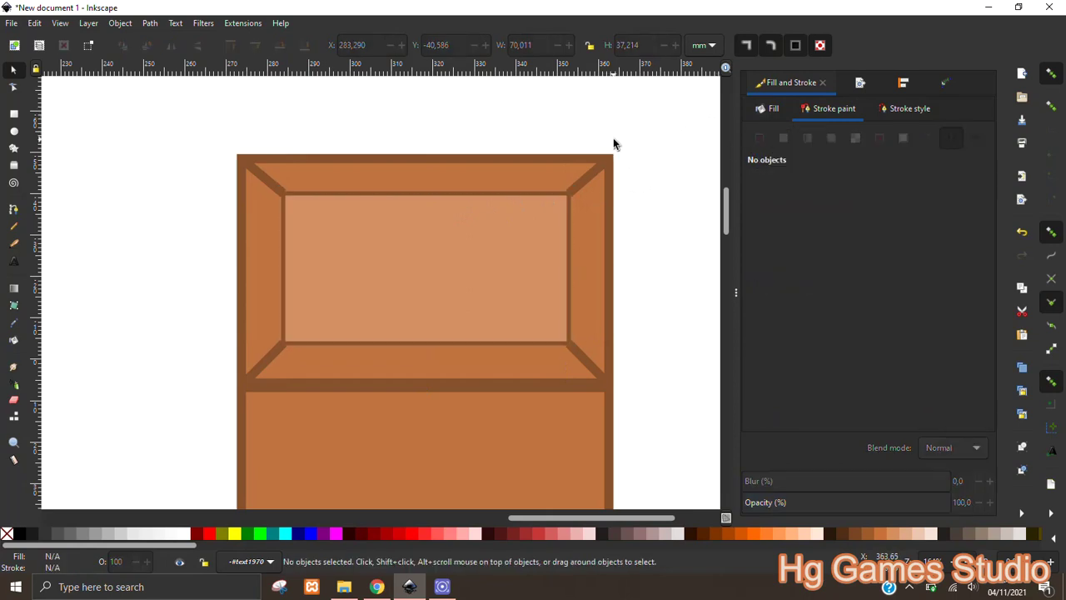
scroll(608, 152, "down", 3)
left_click_drag(630, 205, 432, 235)
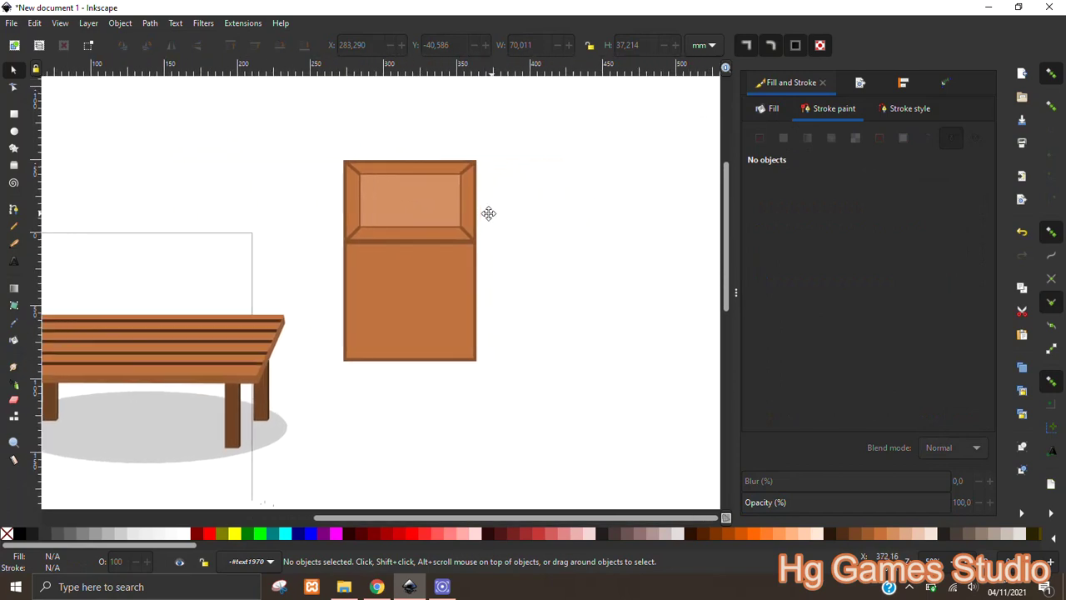
scroll(389, 212, "up", 1)
left_click(389, 212)
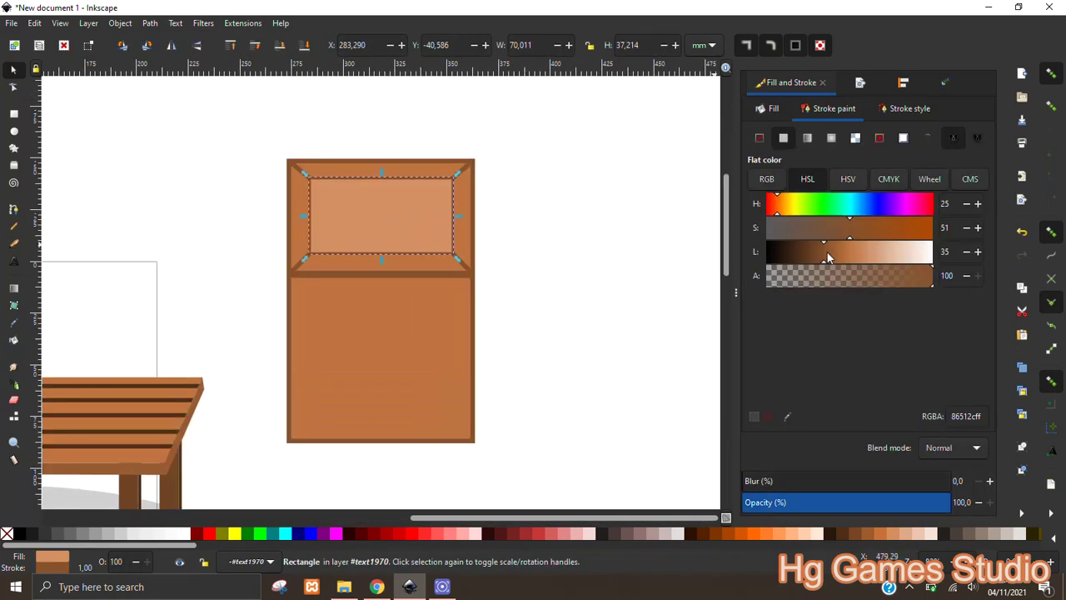
left_click_drag(821, 251, 824, 251)
Darken the panel's fill to lightness 49 and saturation 41 (b1744b)
left_click(771, 110)
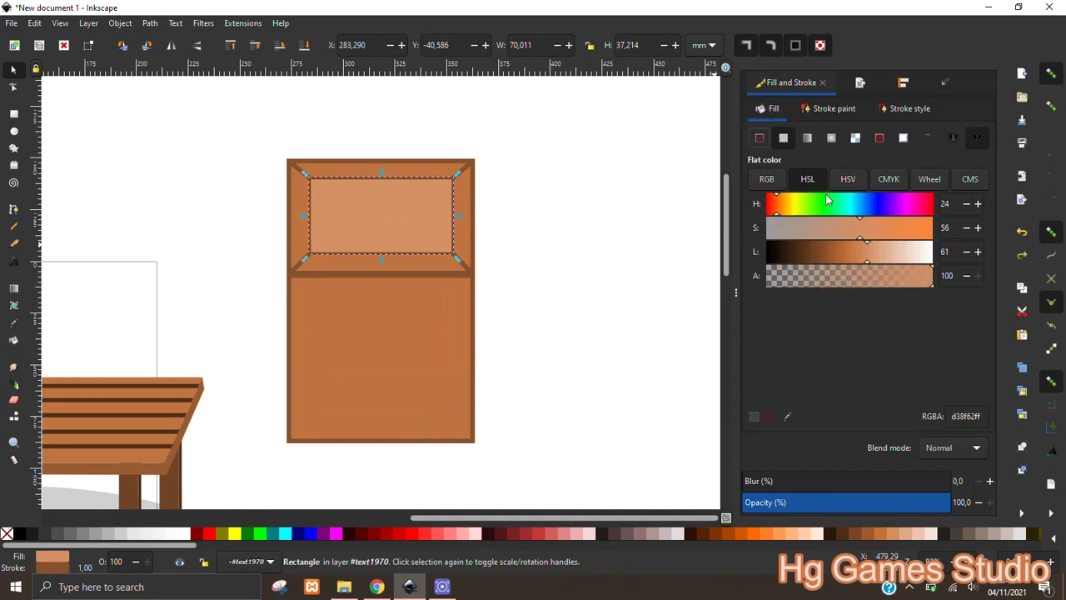
left_click(850, 259)
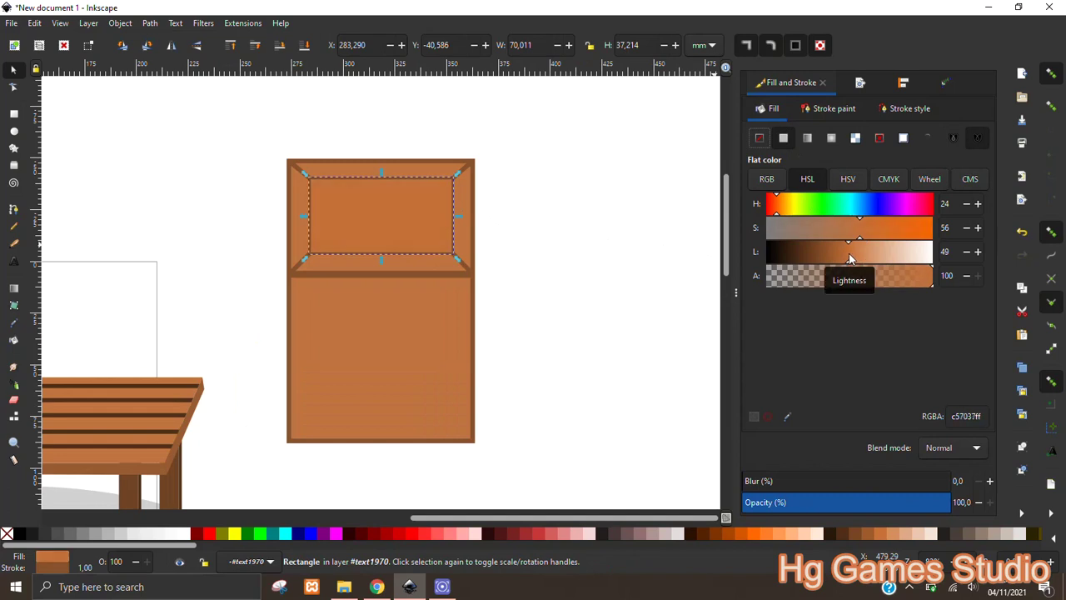
left_click_drag(855, 239, 845, 234)
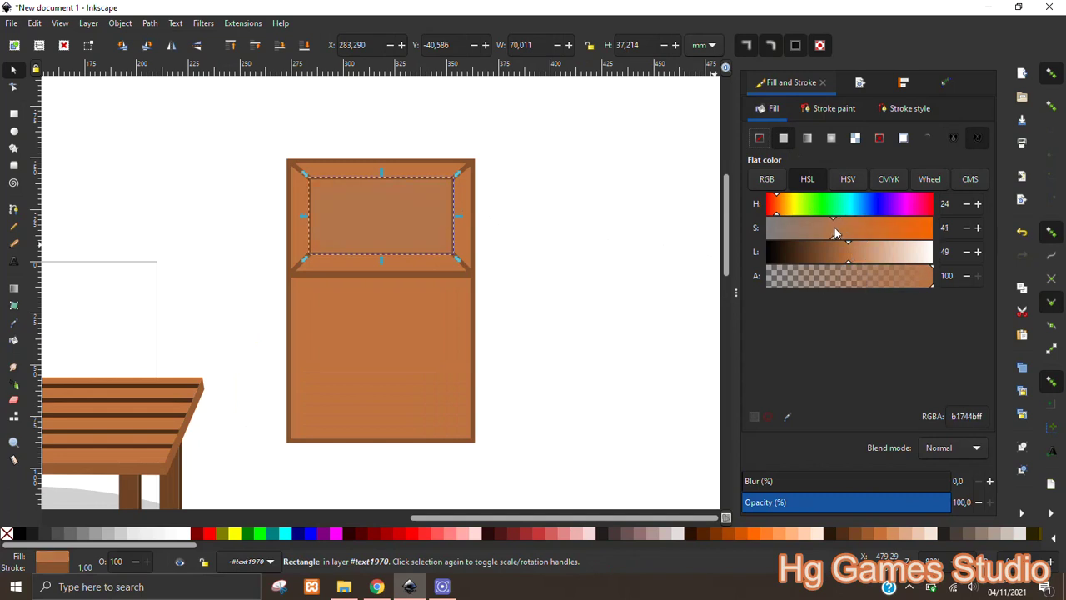
left_click(588, 216)
scroll(557, 237, "down", 2, "ctrl")
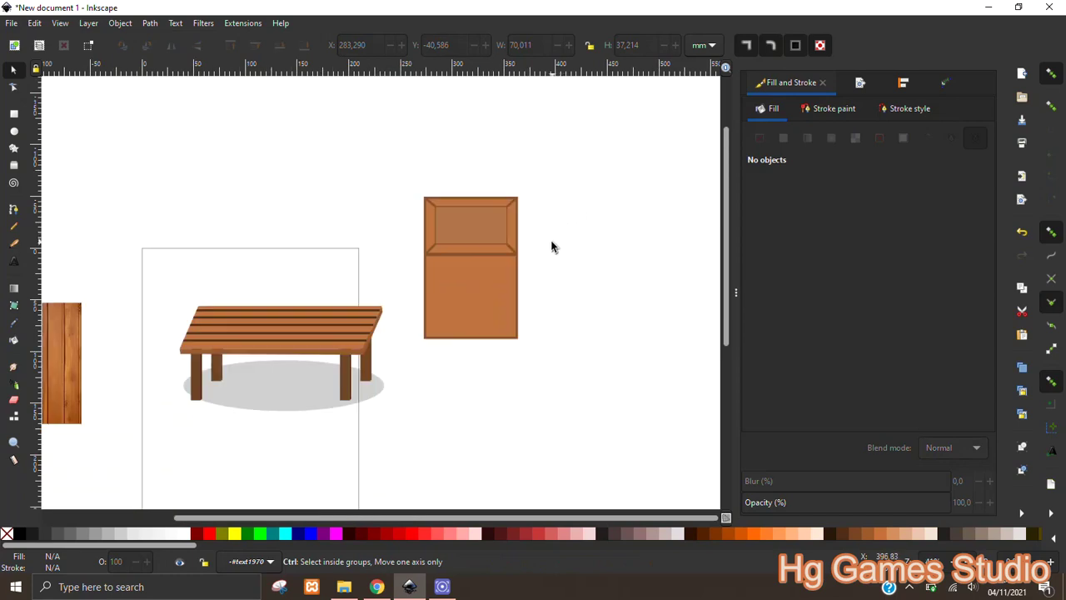
scroll(491, 283, "up", 2, "ctrl")
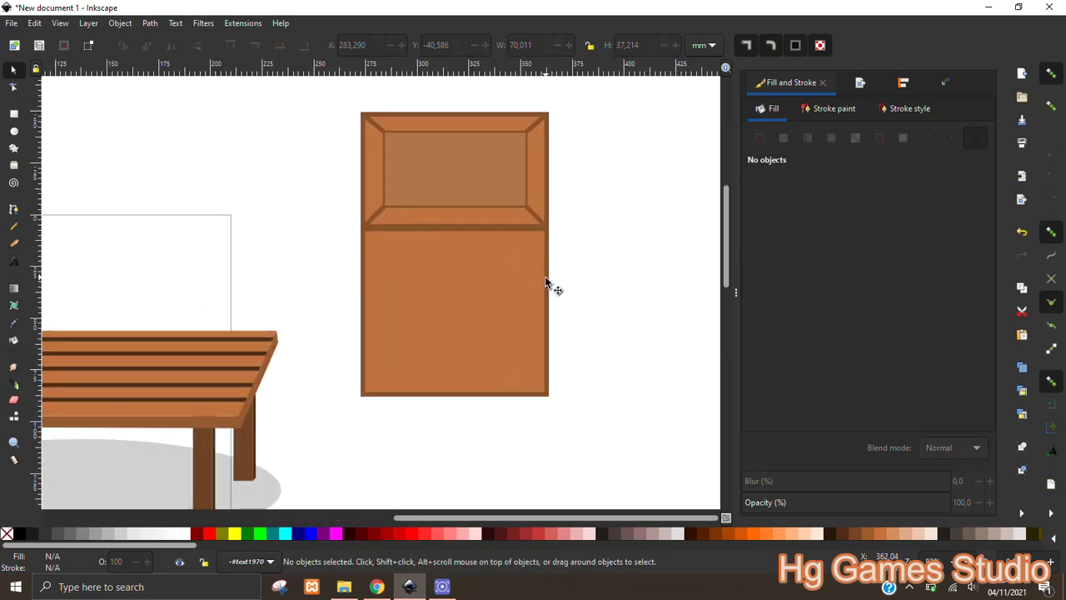
scroll(547, 283, "up", 1)
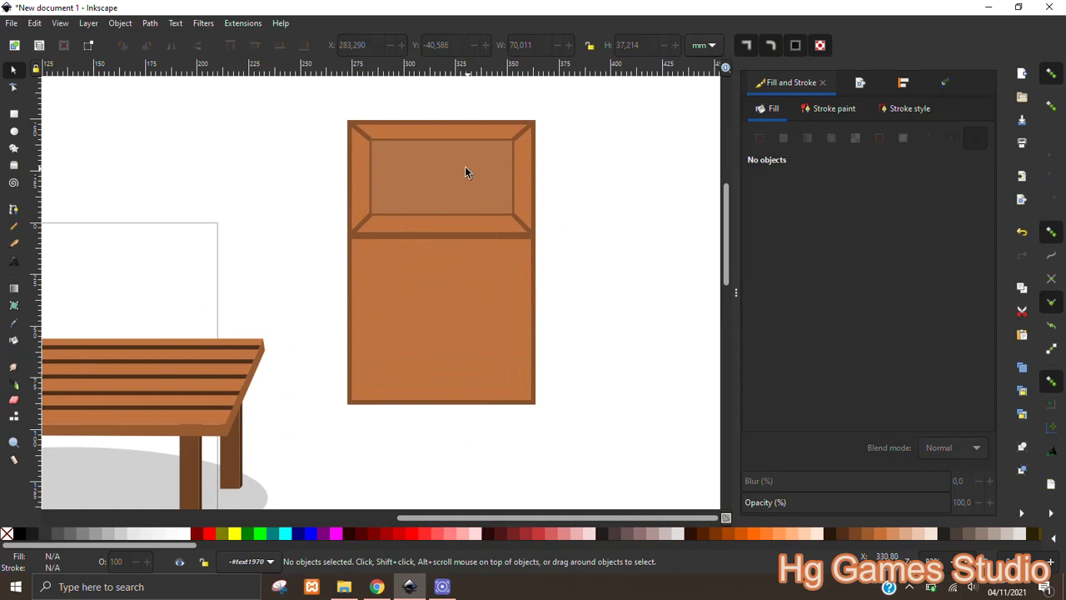
scroll(449, 301, "up", 1, "ctrl")
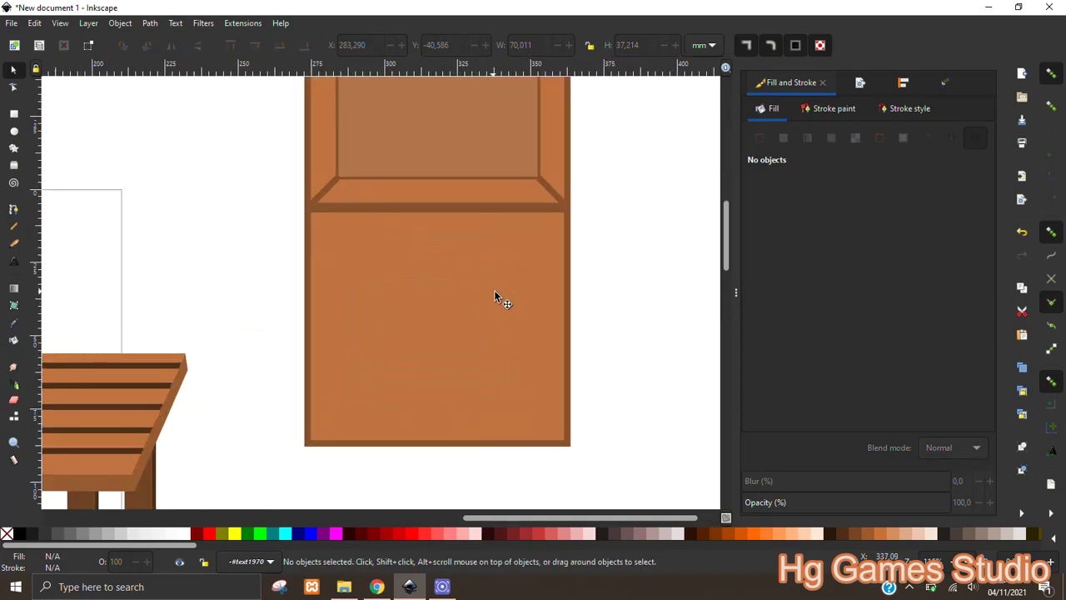
left_click_drag(493, 290, 454, 337)
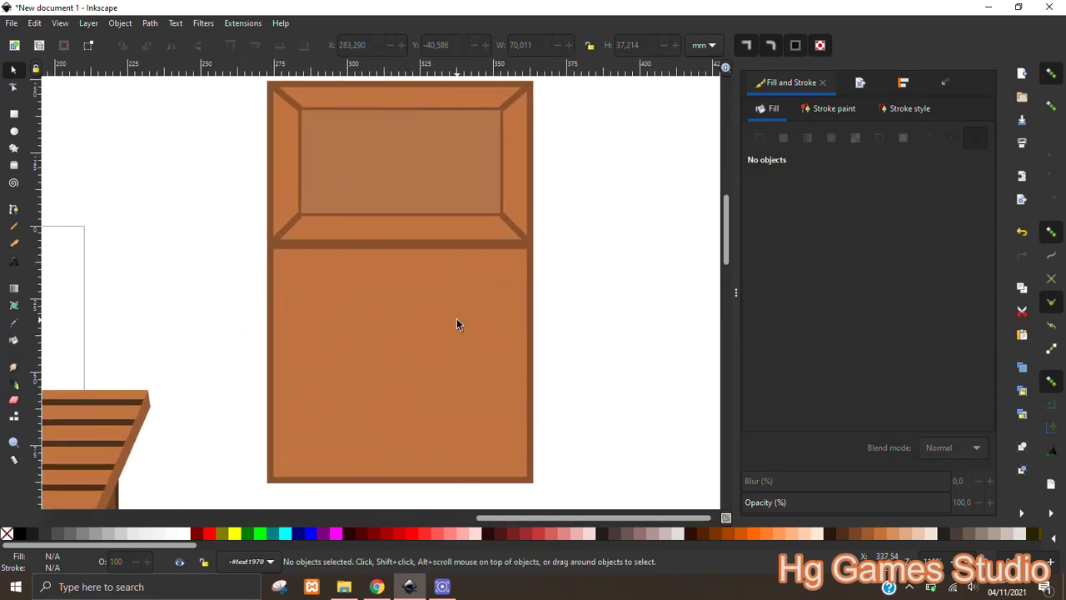
left_click_drag(406, 278, 338, 268)
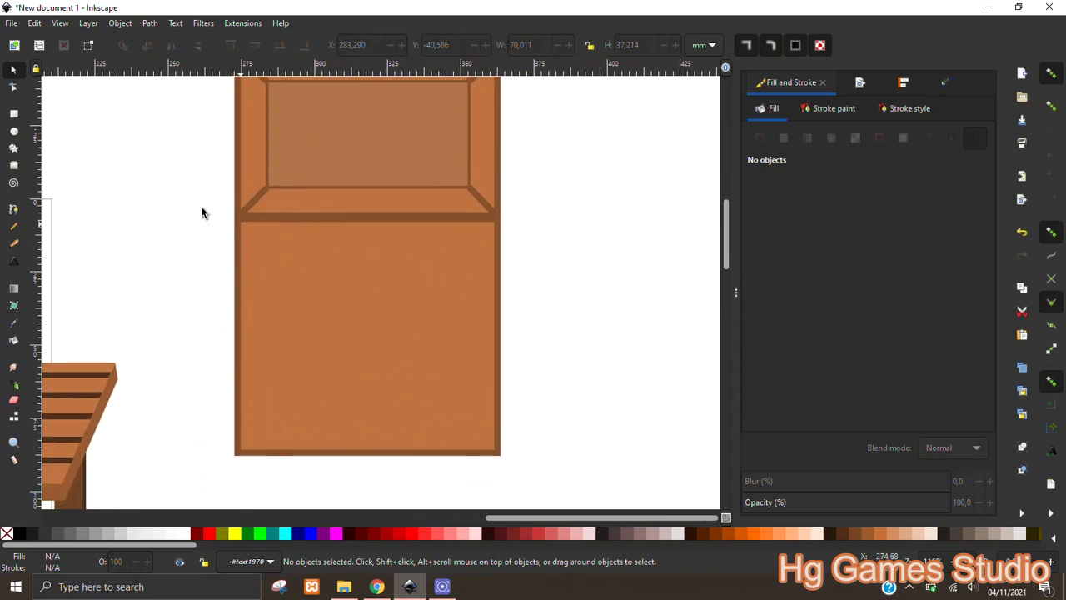
Draw a tall thin divider and centre it horizontally on the cabinet body
left_click(14, 114)
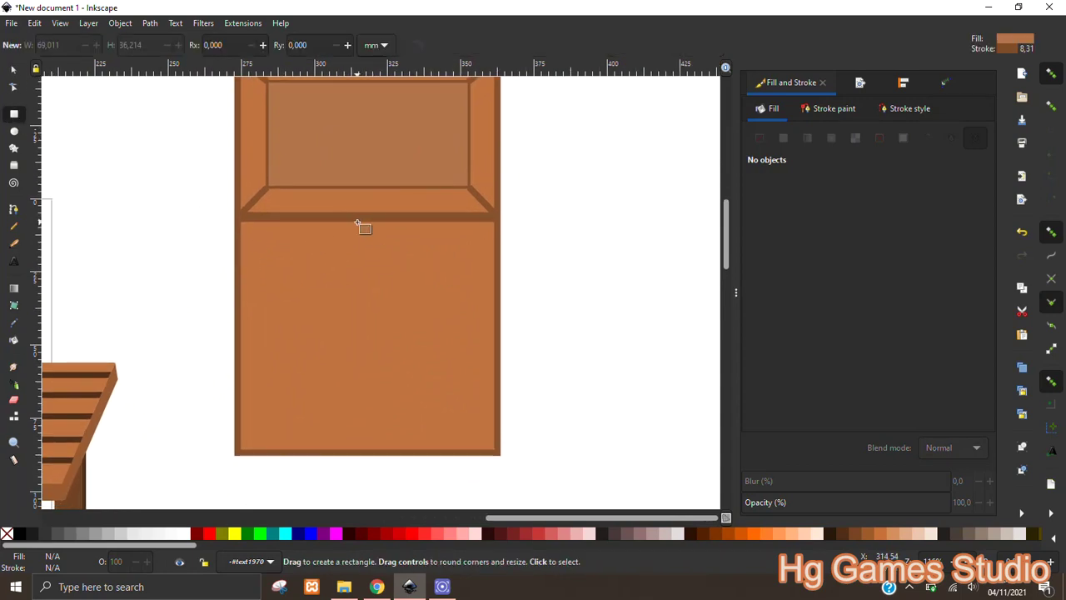
mouse_move(354, 221)
left_mouse_down()
mouse_move(378, 345)
mouse_move(359, 452)
left_mouse_up()
left_click(14, 69)
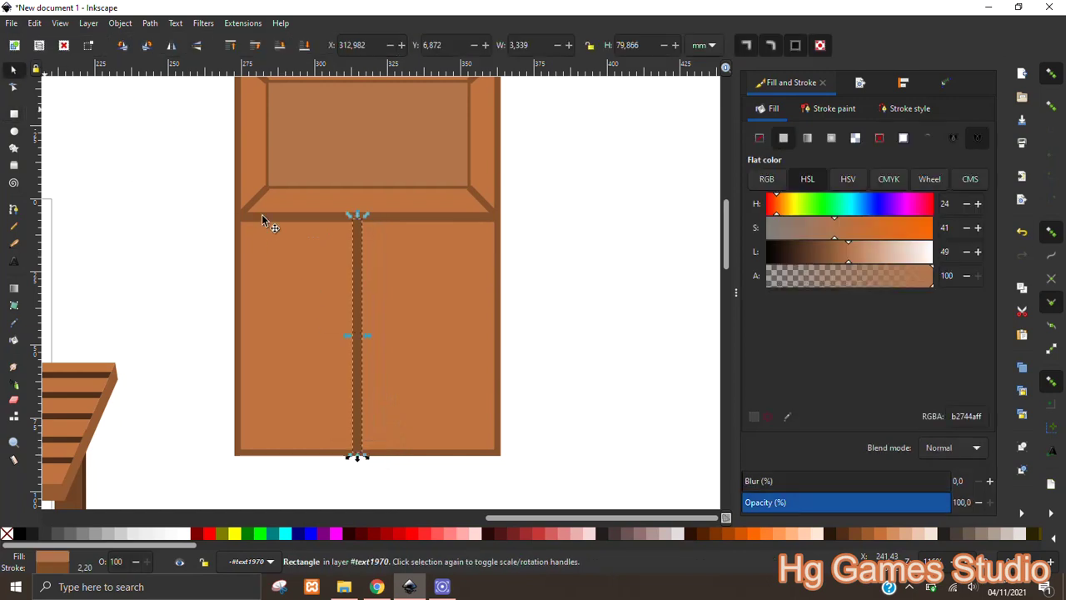
left_click(417, 298, "shift")
left_click(902, 83)
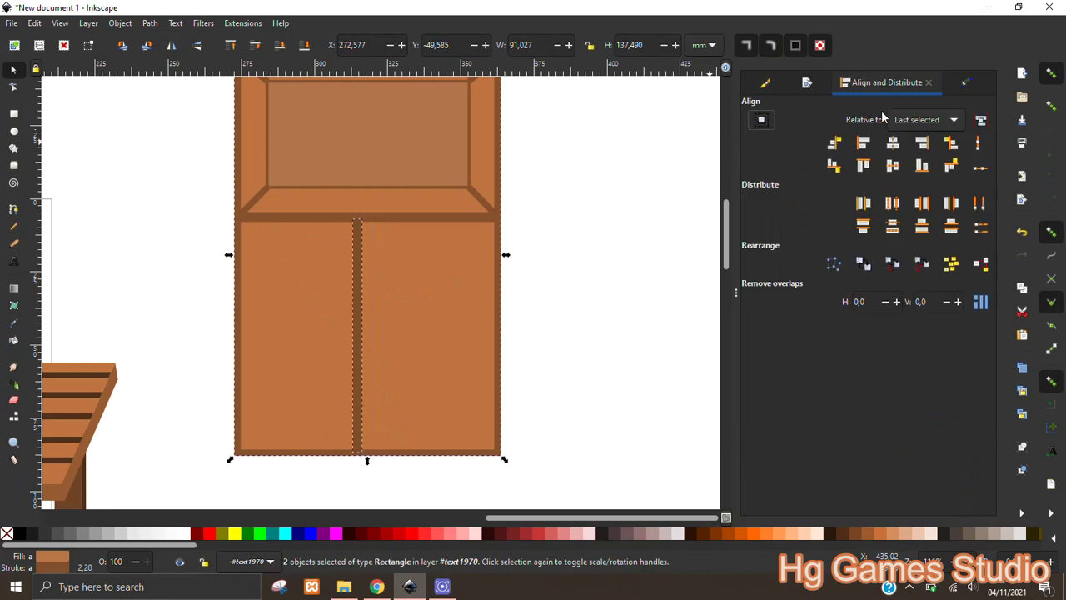
left_click(893, 165)
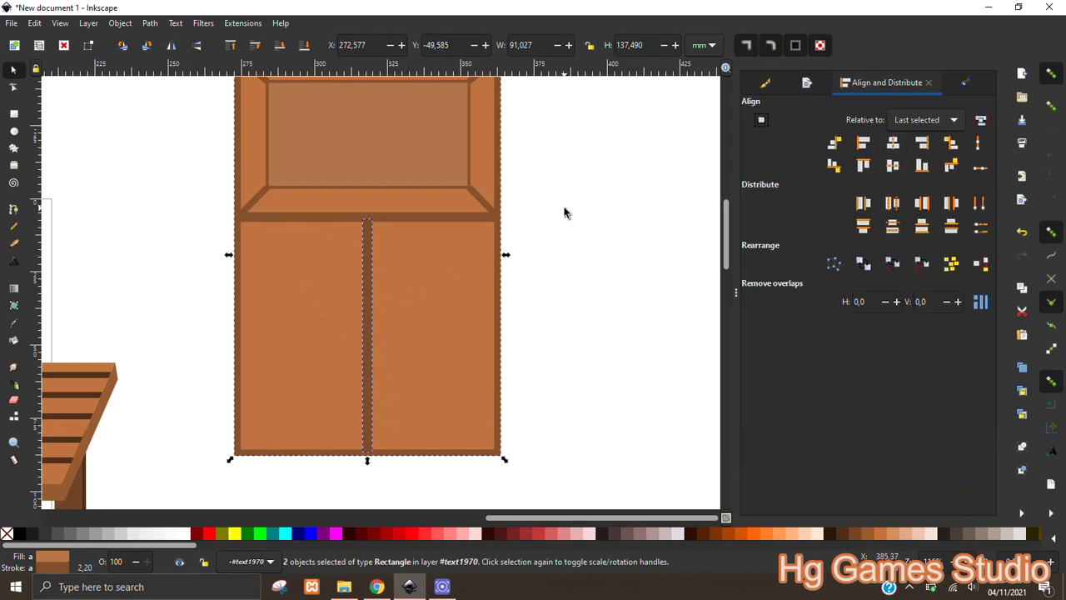
left_click(554, 277)
scroll(542, 275, "right", 1)
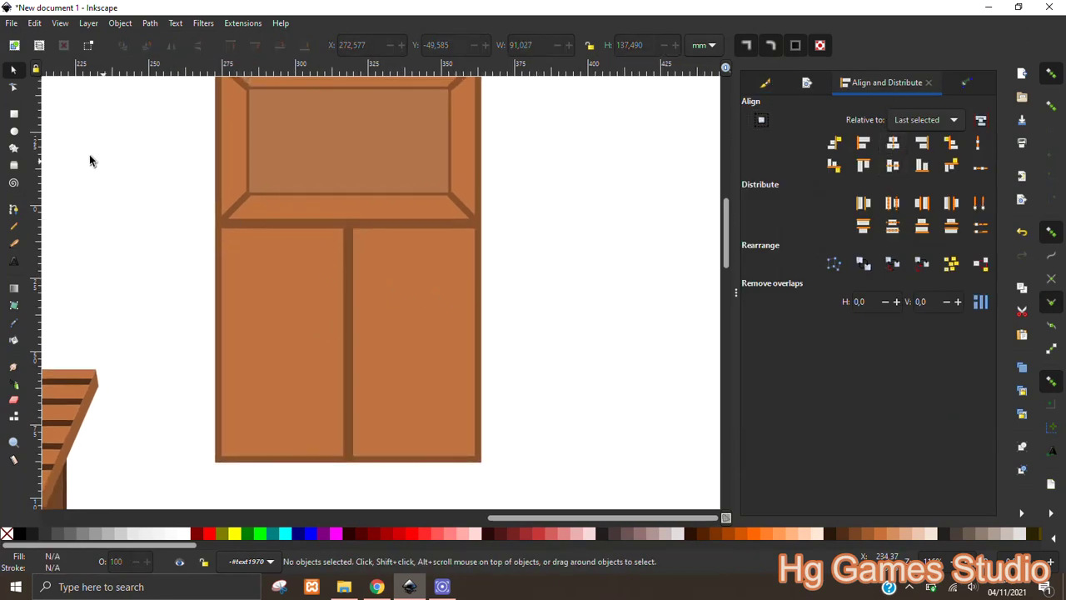
left_click(13, 131)
scroll(401, 285, "up", 1, "ctrl")
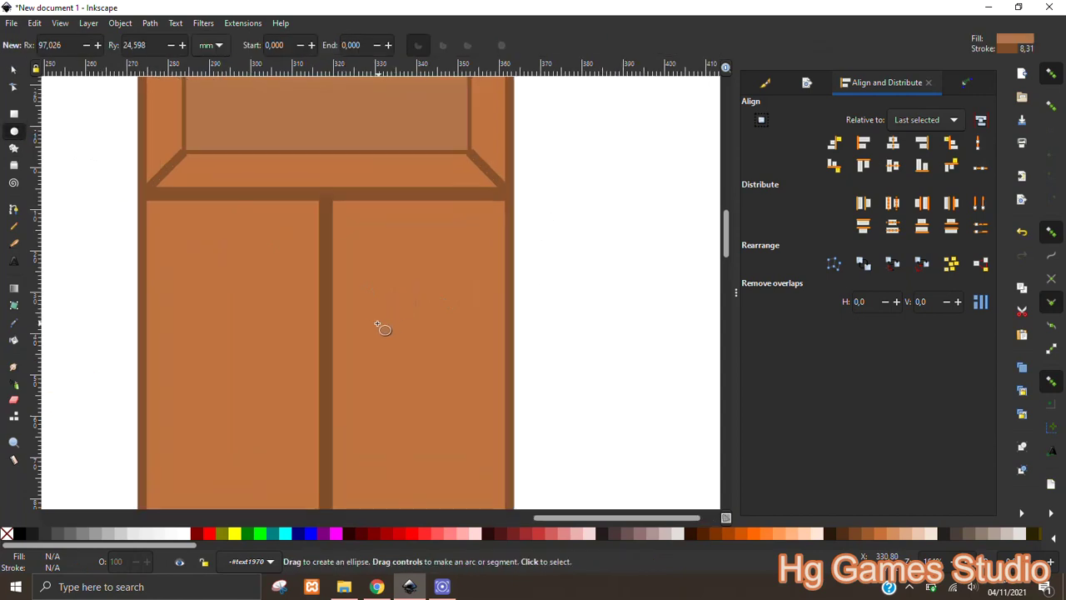
Draw a round knob with a 1.3 mm outline on the right door, plus a smaller inner circle
left_click_drag(353, 323, 387, 360)
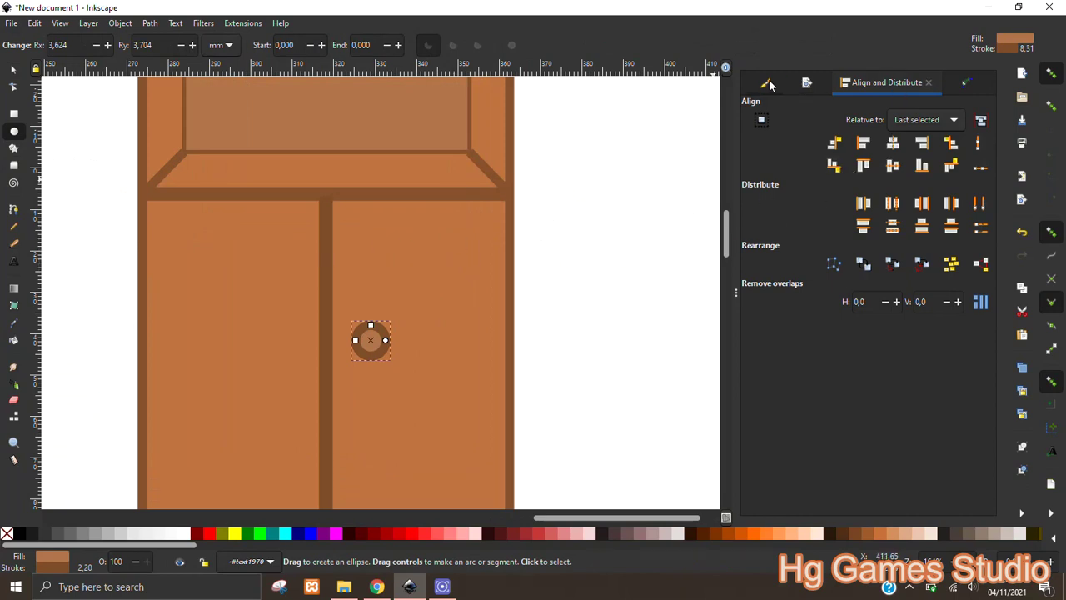
left_click(768, 84)
left_click(901, 109)
left_click(820, 137)
left_click(820, 138)
left_click(821, 140)
left_click(821, 139)
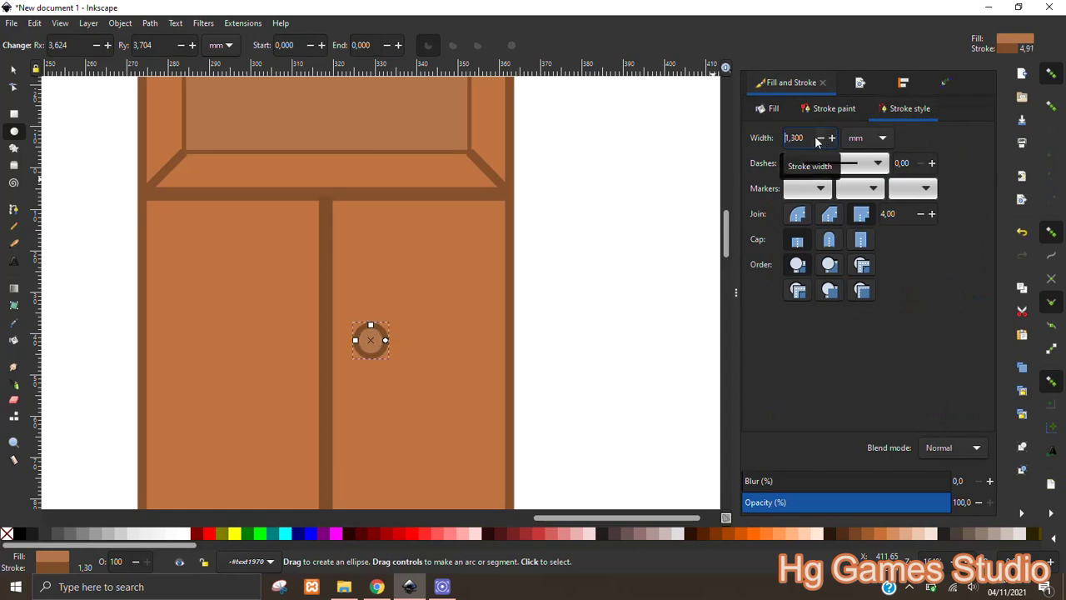
left_click(14, 69)
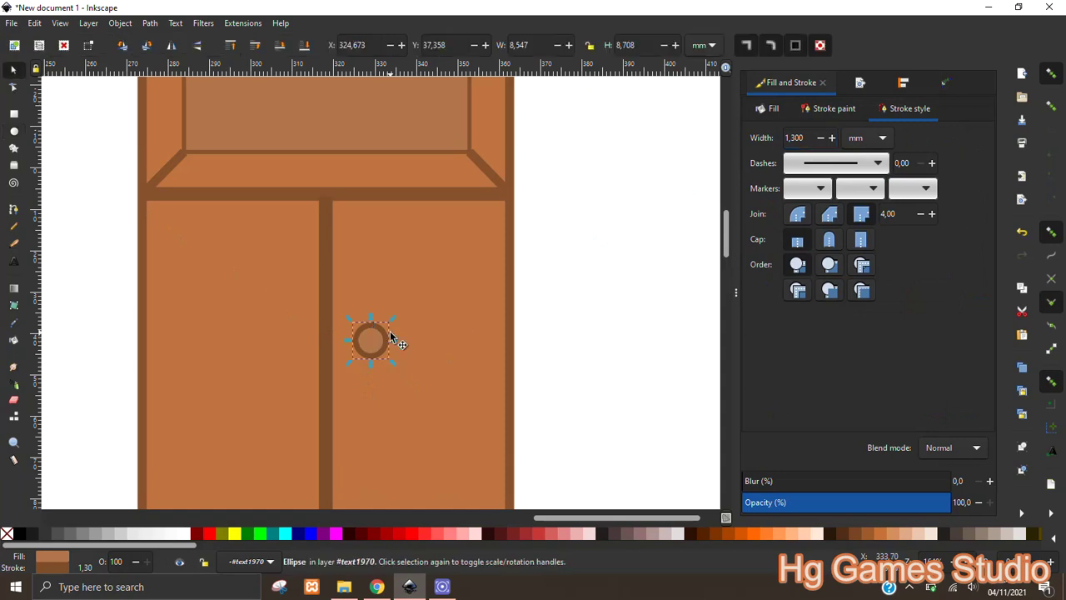
scroll(384, 345, "up", 3)
mouse_move(399, 280)
left_mouse_down()
mouse_move(390, 307)
mouse_move(374, 302)
left_mouse_up()
left_click(390, 307)
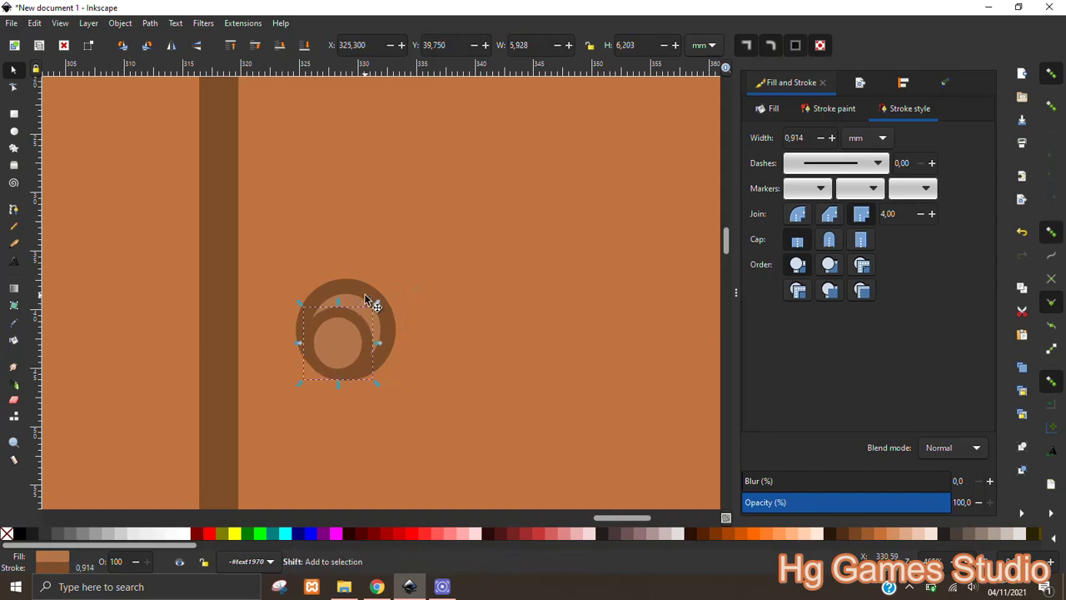
Centre the inner knob circle horizontally and vertically on the outer knob circle
left_click(372, 299, "shift")
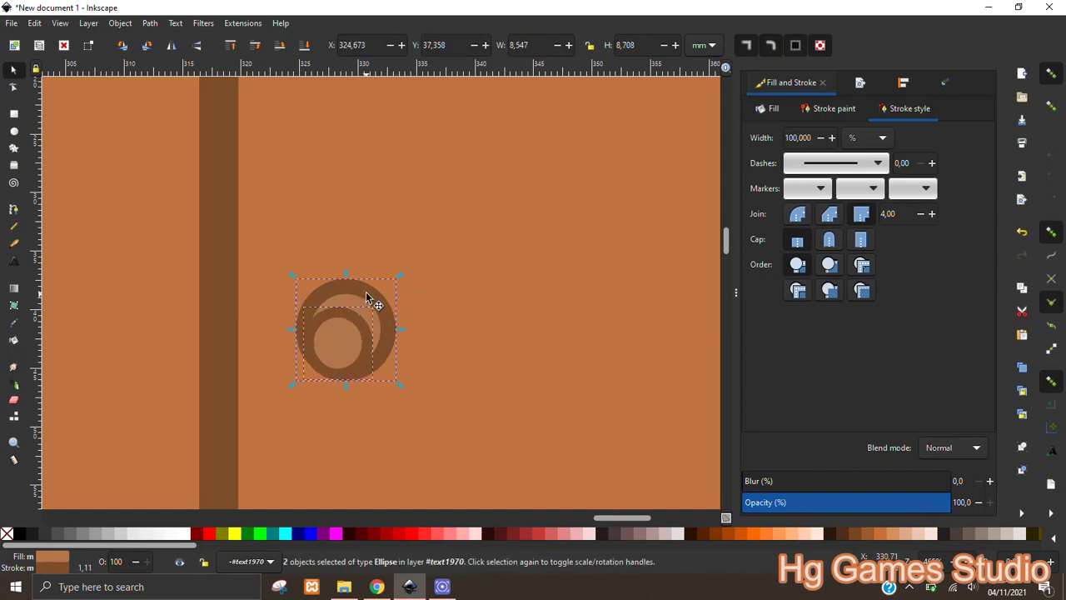
left_click(903, 84)
left_click(891, 142)
left_click(892, 165)
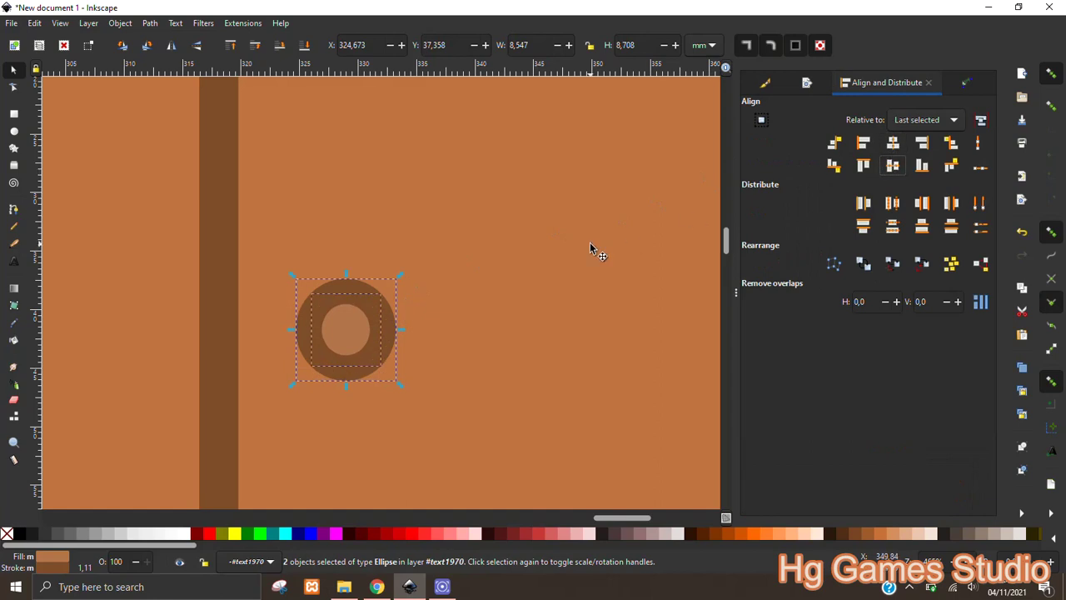
Mute the inner knob circle's fill colour and remove its outline
left_click(766, 83)
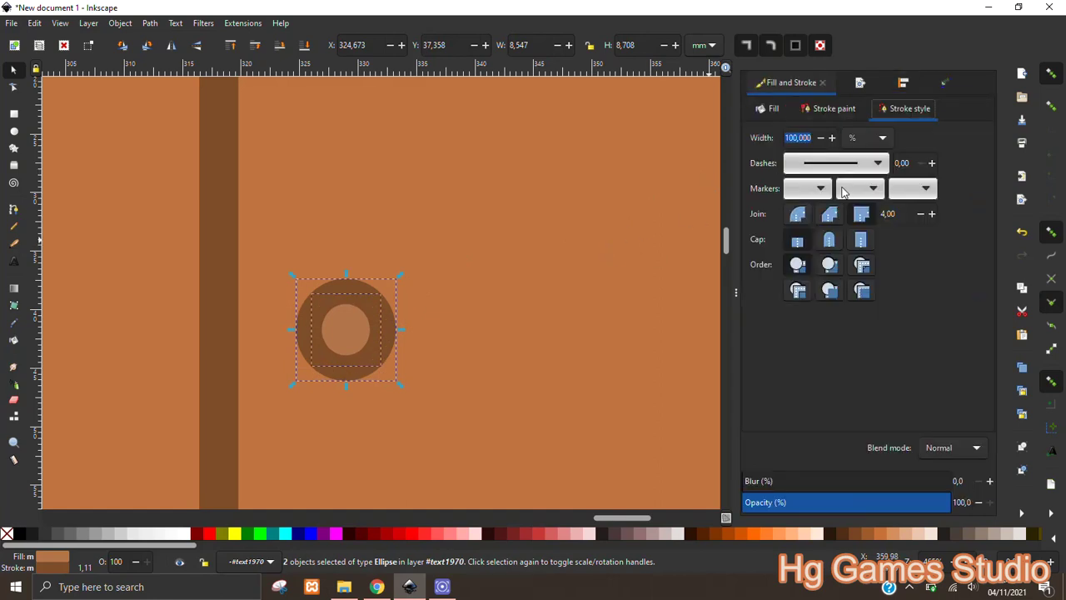
left_click(772, 111)
left_click(633, 260)
left_click(363, 331)
left_click_drag(838, 239, 810, 233)
left_click(836, 109)
left_click(759, 137)
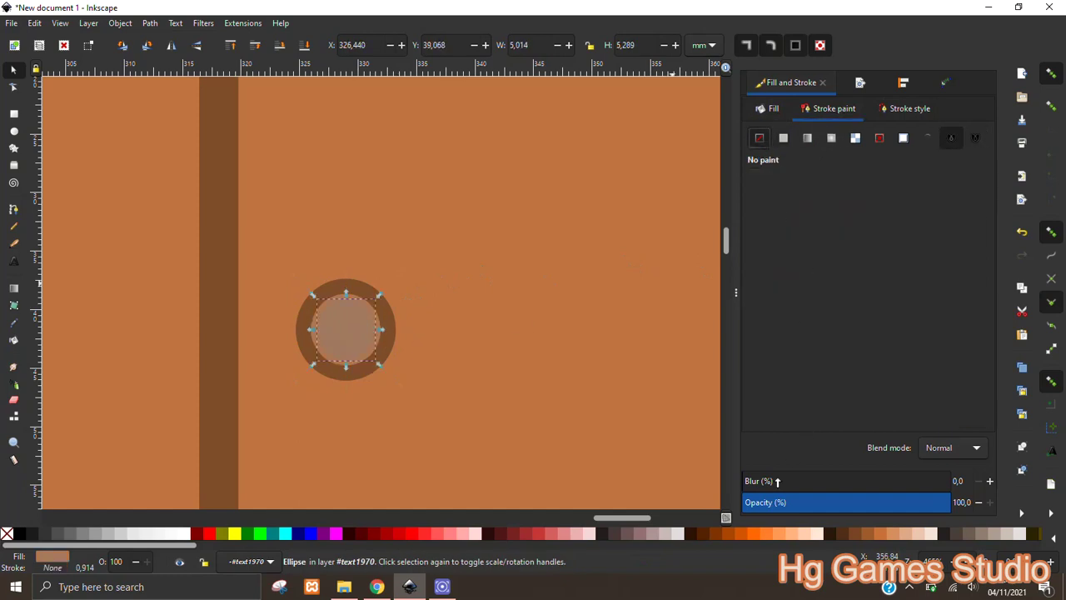
Blur the inner knob circle to 38.4 and make its fill lighter and more saturated
left_click_drag(761, 482, 822, 481)
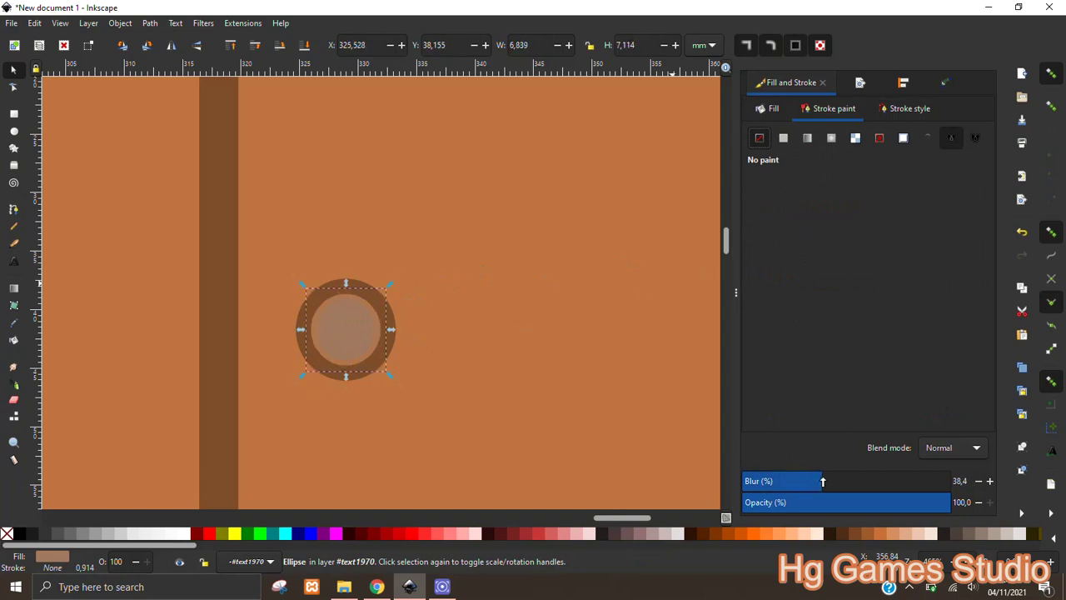
left_click(772, 111)
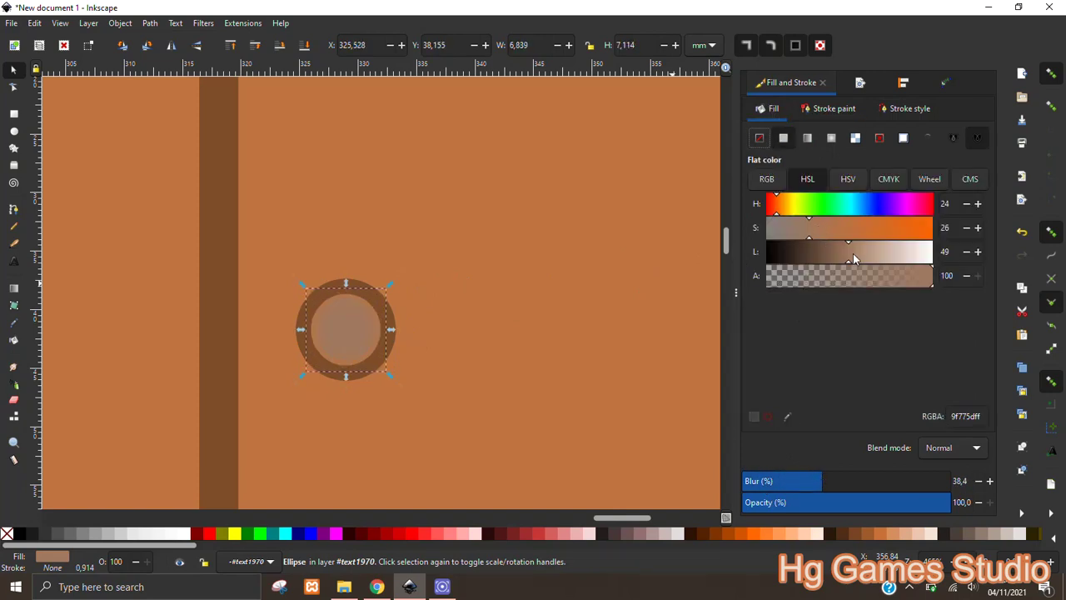
left_click_drag(889, 252, 868, 257)
left_click(836, 233)
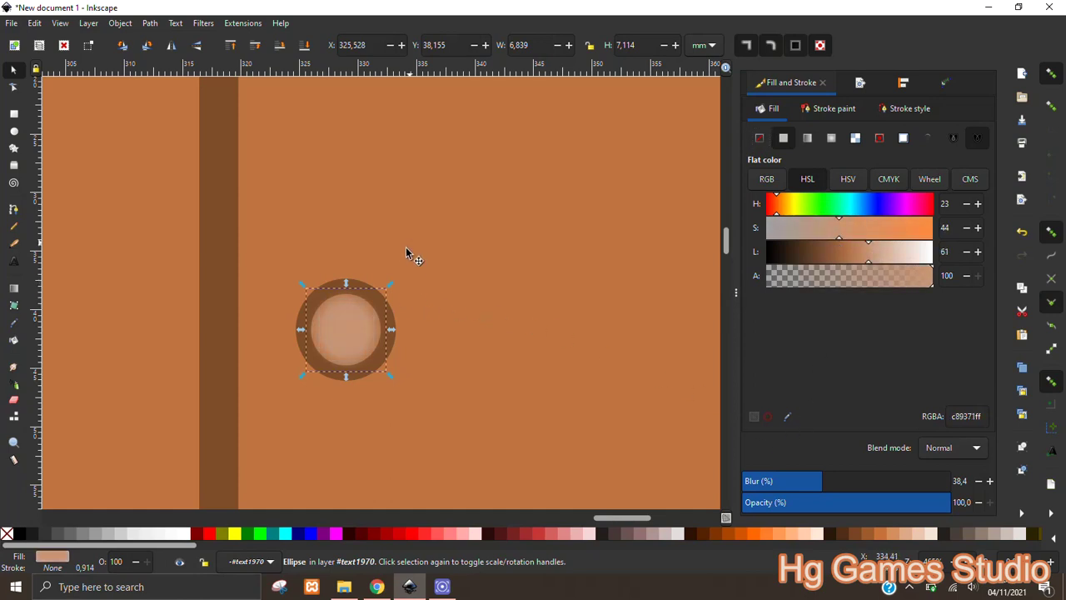
Try a different saturation on the knob's outer brown ring, then select the door panel
left_click(382, 290)
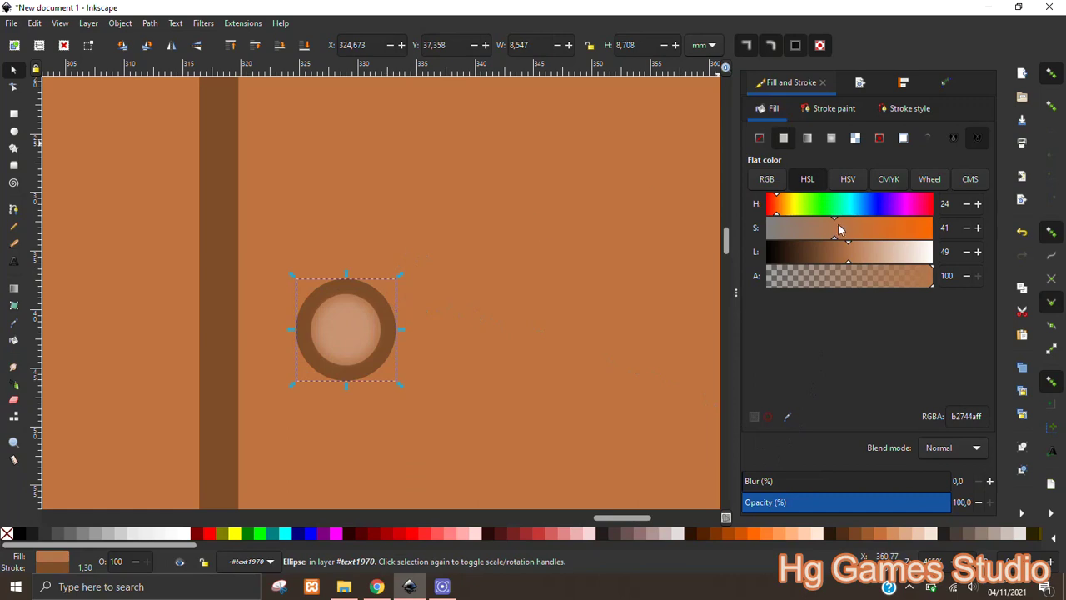
mouse_move(844, 233)
left_mouse_down()
mouse_move(894, 233)
mouse_move(878, 233)
left_mouse_up()
left_click(569, 204)
scroll(550, 231, "down", 2, "ctrl")
scroll(555, 235, "down", 1, "ctrl")
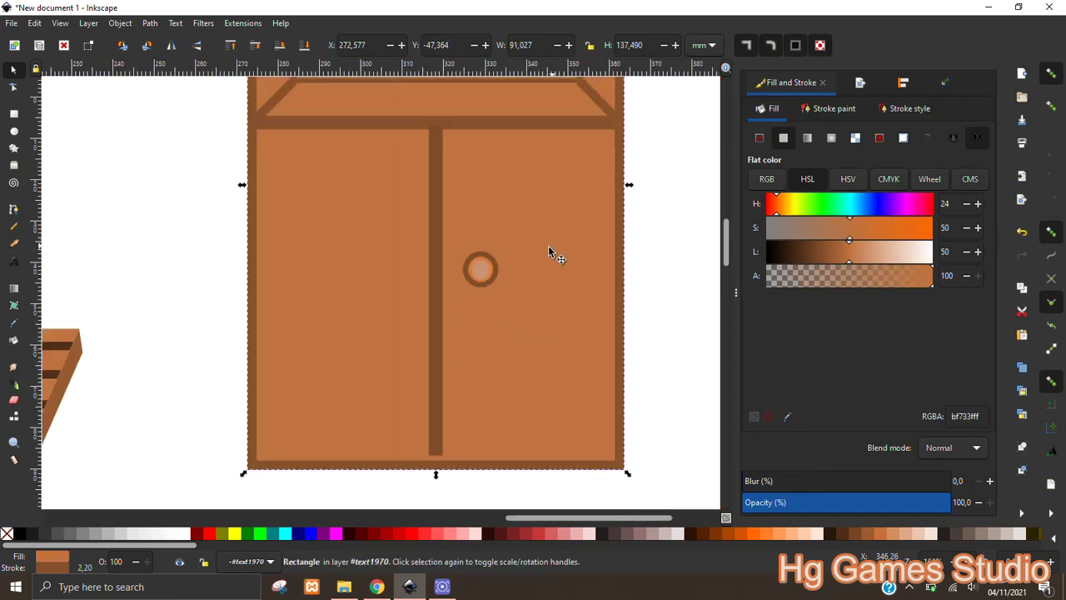
Group the knob's two circles, duplicate it for the left door, and stretch the divider down slightly
left_click(666, 226)
left_click_drag(681, 233, 513, 284)
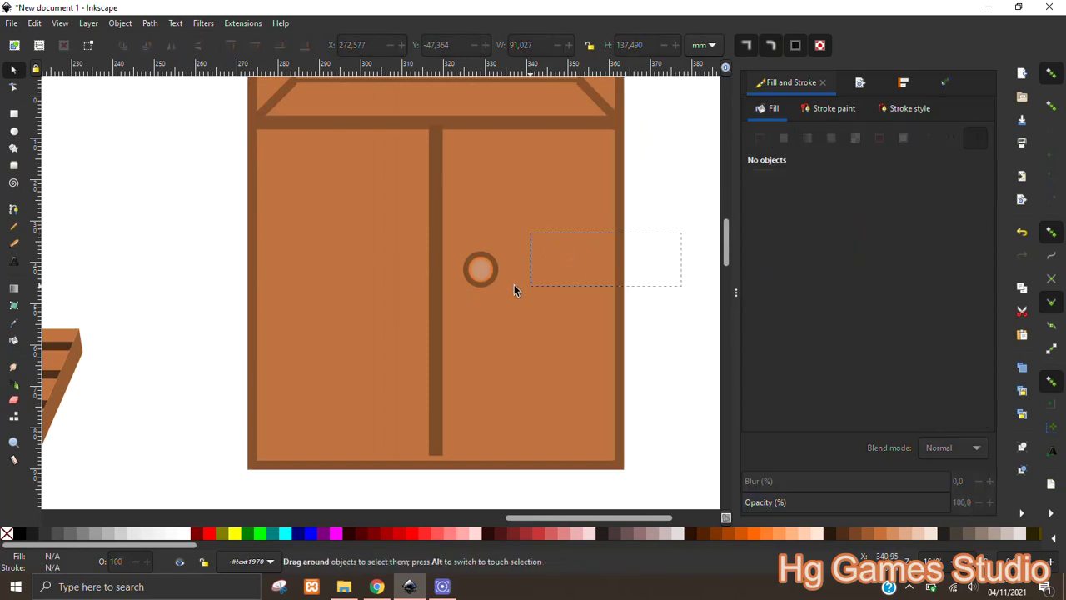
mouse_move(445, 304)
left_mouse_down()
mouse_move(387, 278)
mouse_move(397, 277)
left_mouse_up()
key("ctrl+g")
key("ctrl+d")
left_click(434, 298)
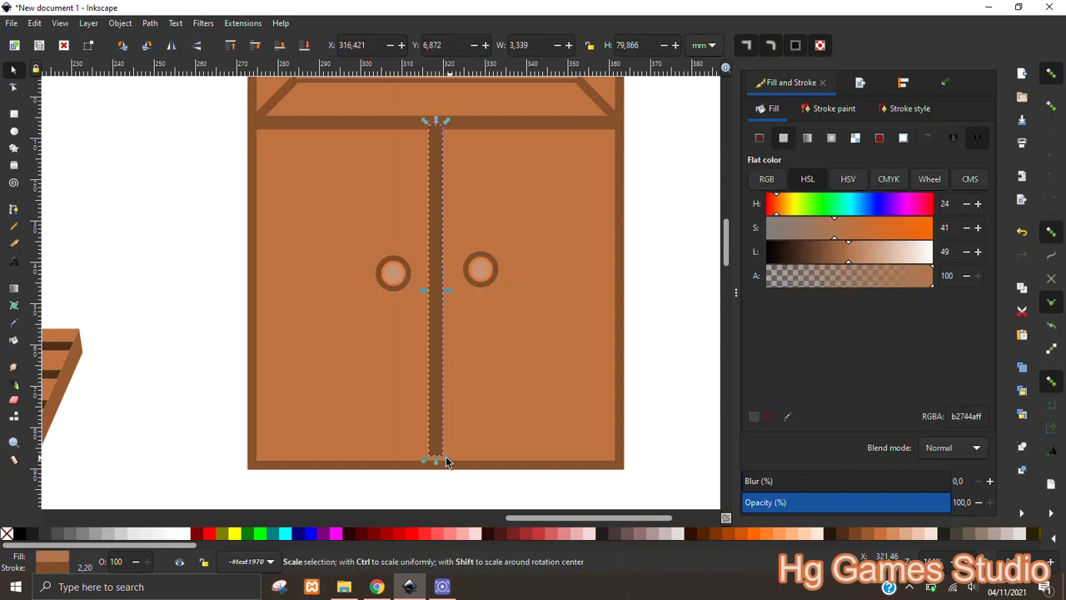
left_click_drag(446, 460, 443, 466)
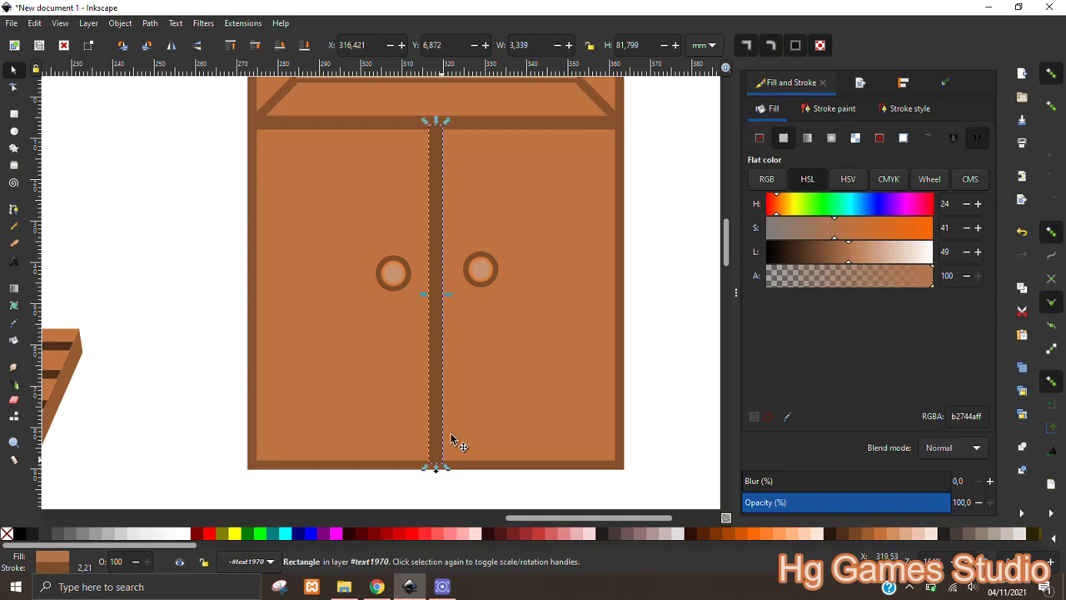
Align the left and right knobs level on one horizontal line
left_click(409, 272)
left_click(482, 261, "shift")
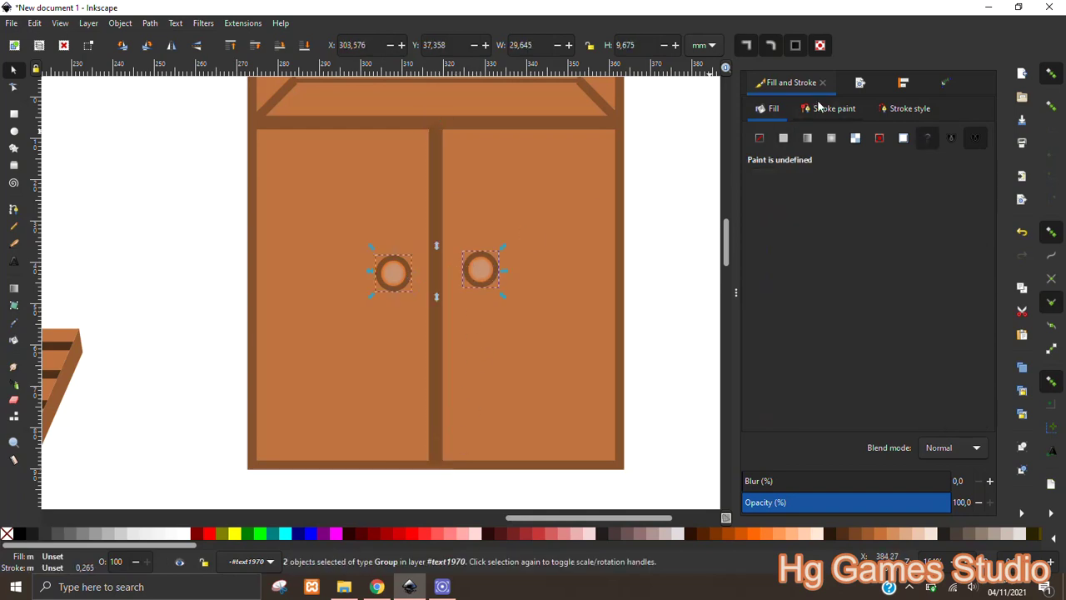
left_click(901, 84)
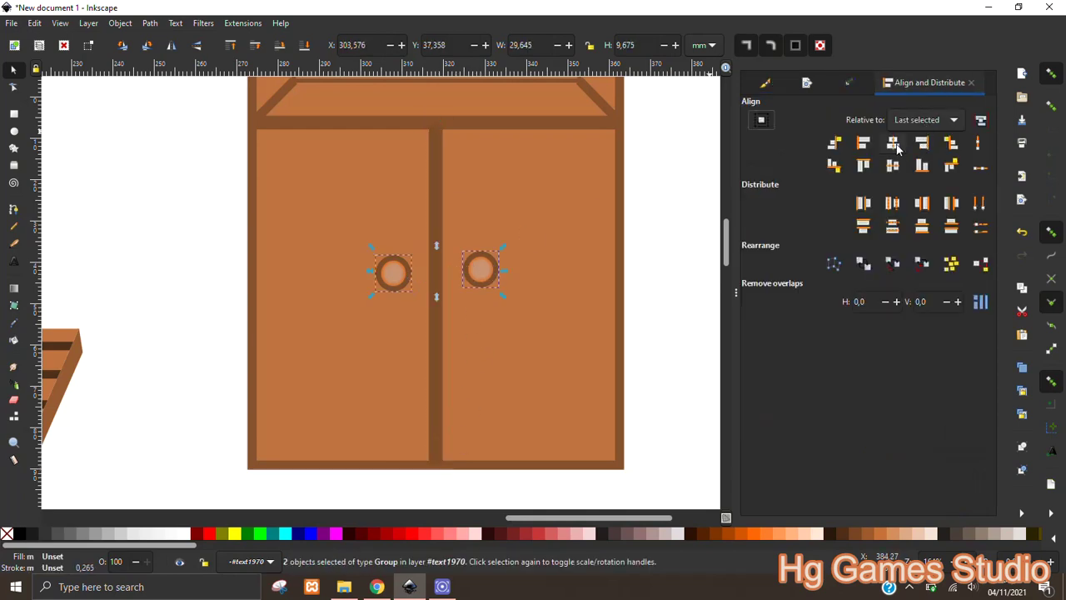
left_click(893, 145)
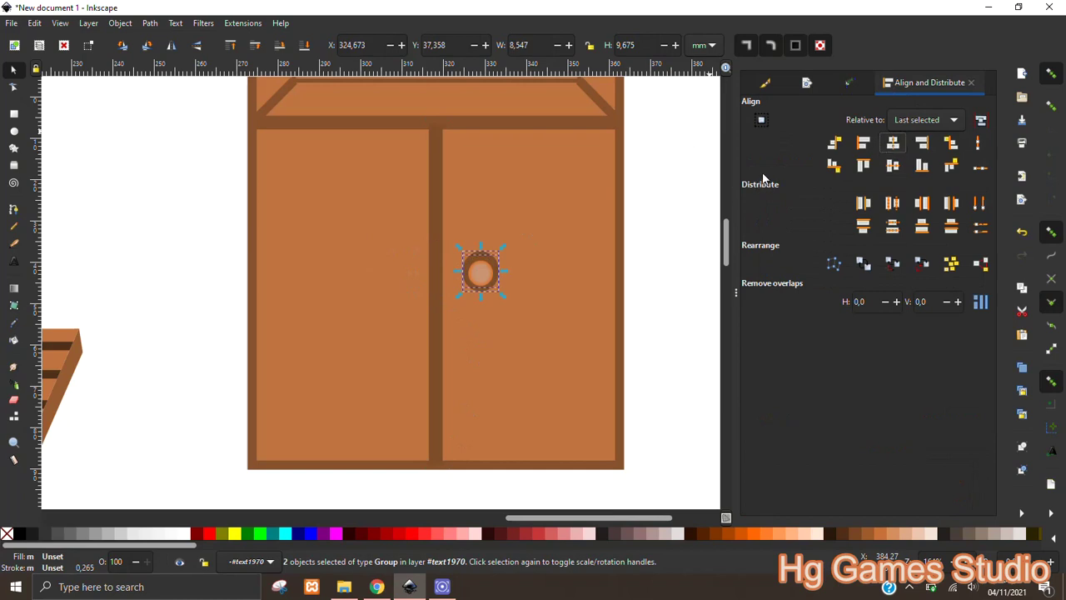
key("ctrl+z")
left_click(893, 165)
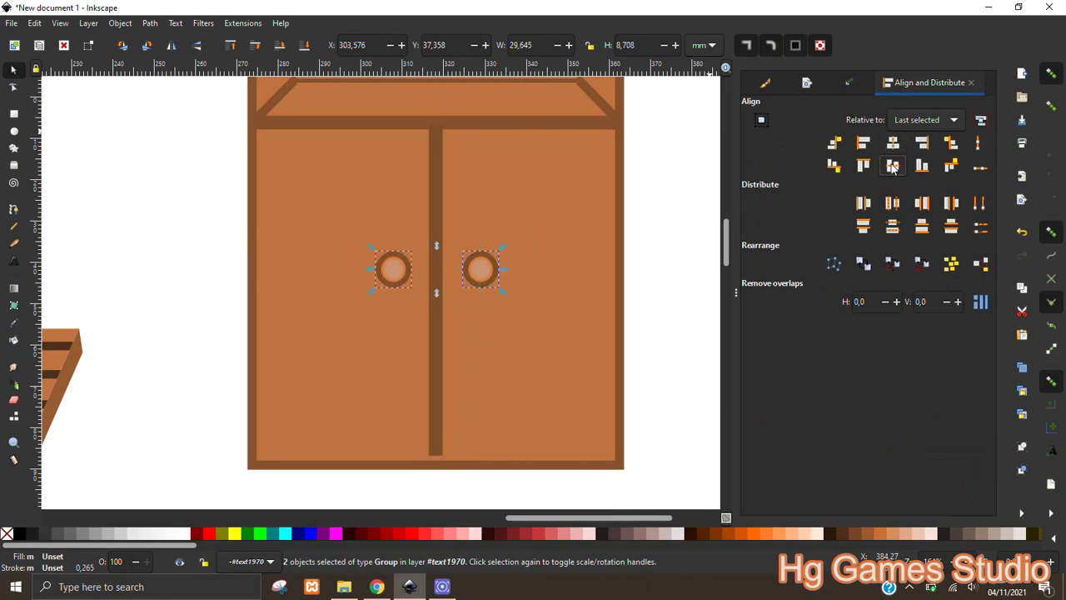
left_click(649, 205)
scroll(487, 273, "up", 1)
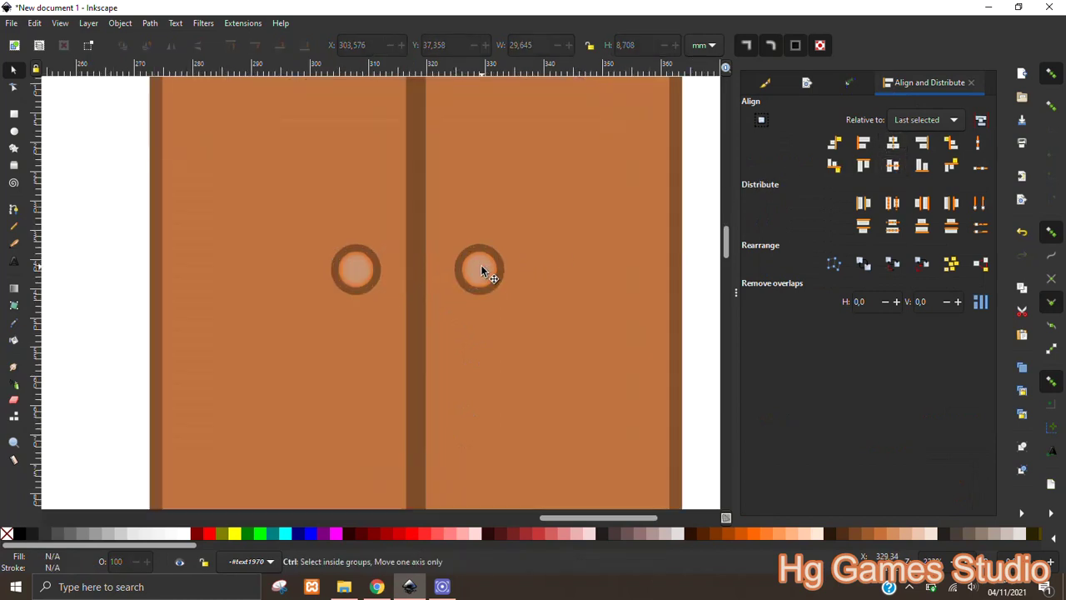
Nudge the right and left door knobs toward the centre divider
scroll(482, 265, "up", 2)
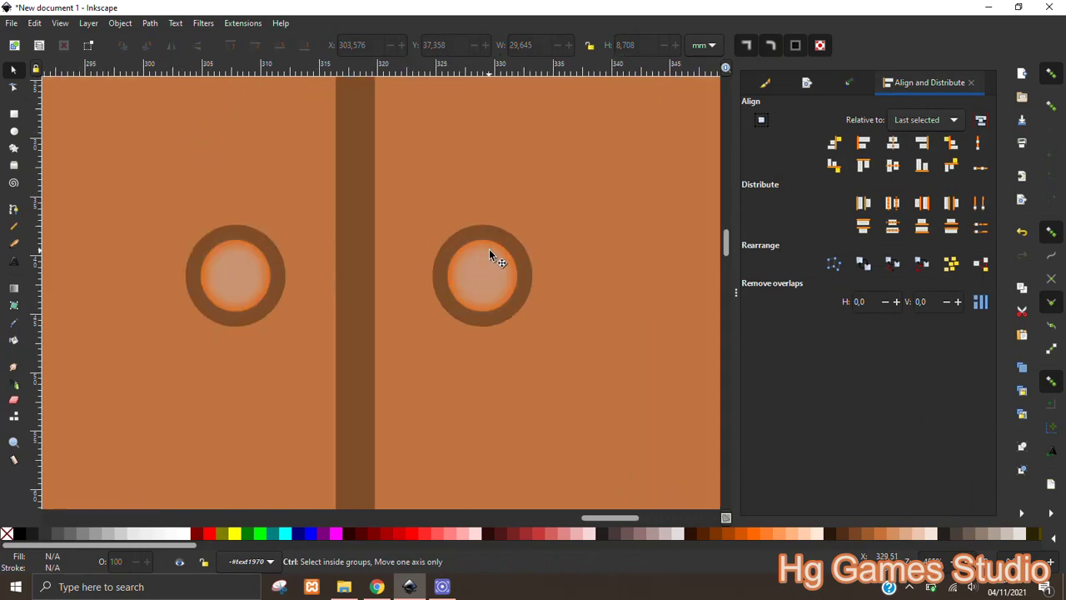
left_click(259, 262)
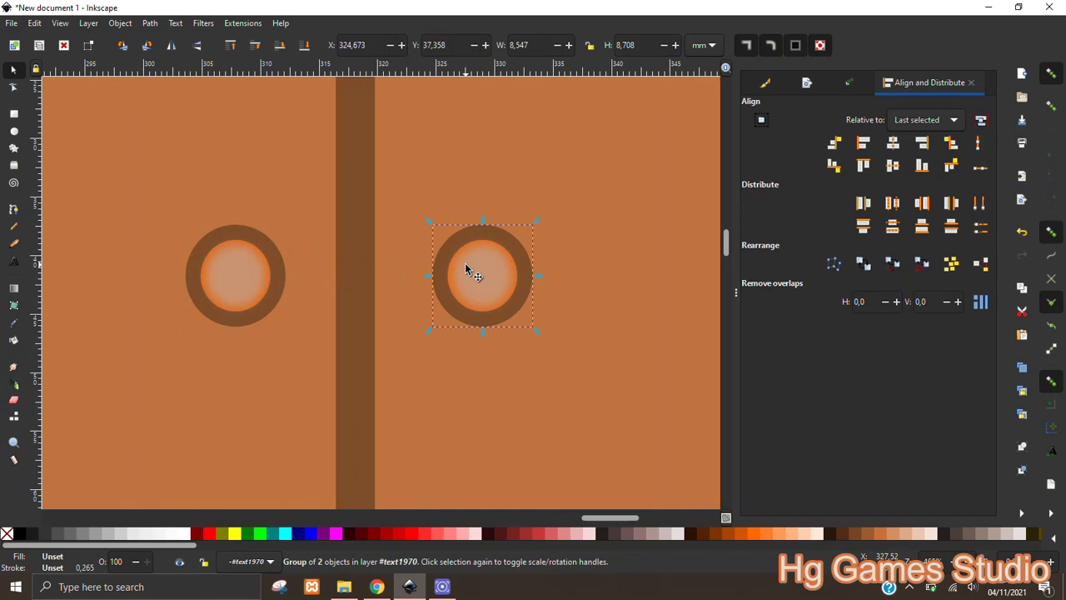
key("Left")
key("Left")
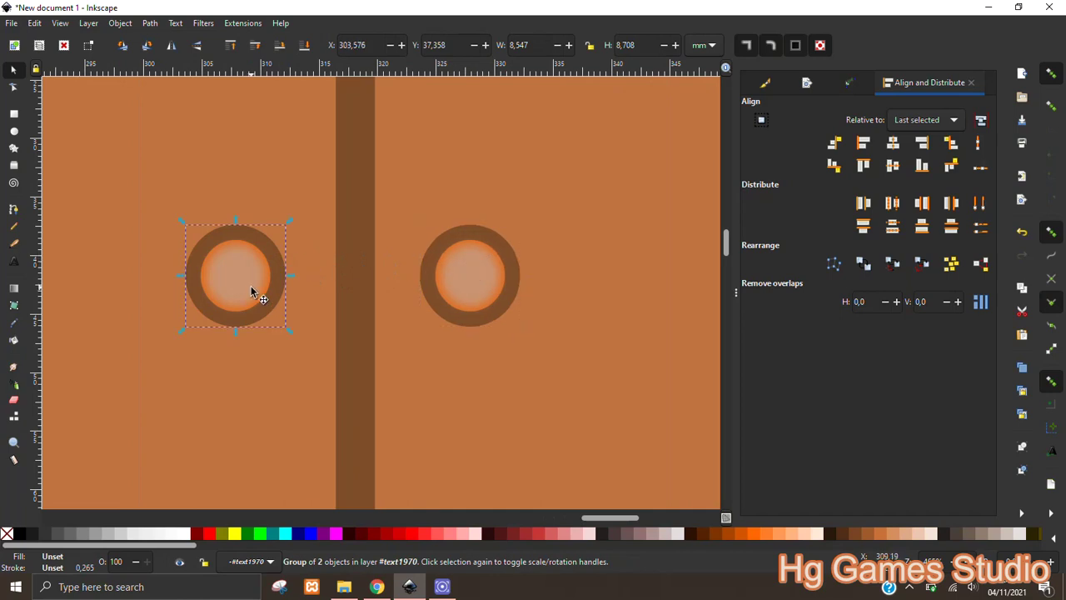
key("Right")
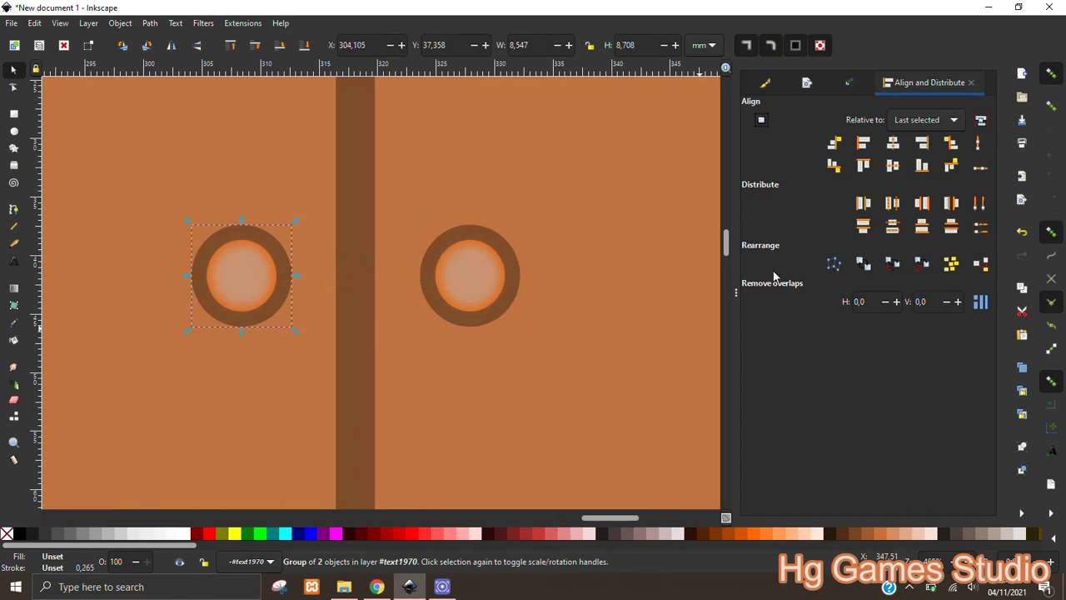
Extend the centre divider strip's bottom to reach the cabinet's bottom frame, about 82.6 mm tall
left_click(609, 236)
scroll(609, 236, "down", 4)
scroll(583, 325, "right", 3)
scroll(583, 324, "up", 2)
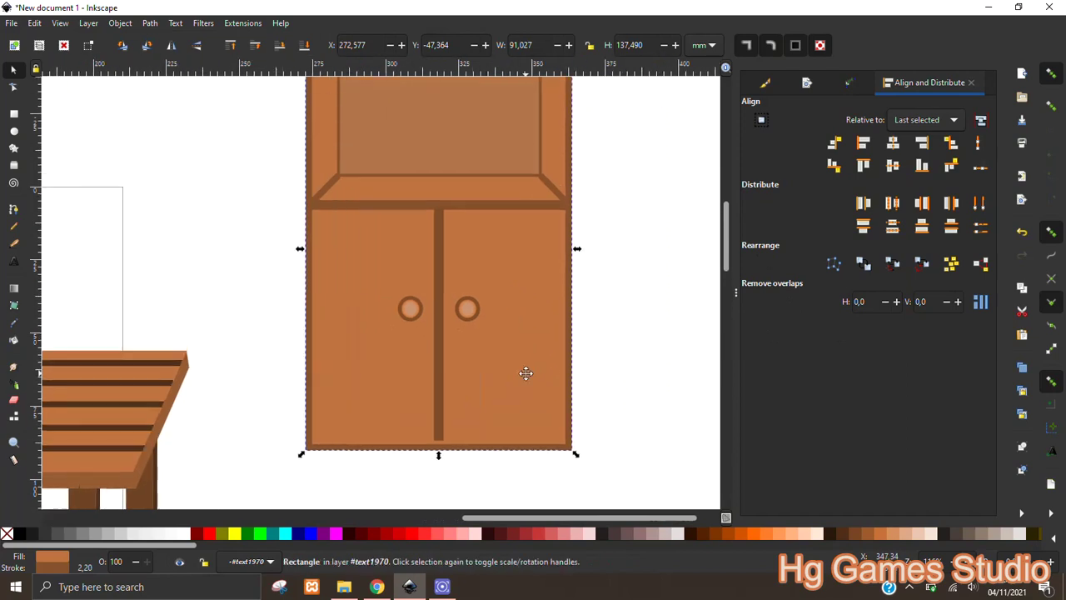
left_click(433, 388)
left_click_drag(436, 443, 437, 452)
left_click(605, 319)
Zoom out to the whole scene and select the table's grey shadow
scroll(575, 239, "down", 5)
scroll(547, 250, "up", 1)
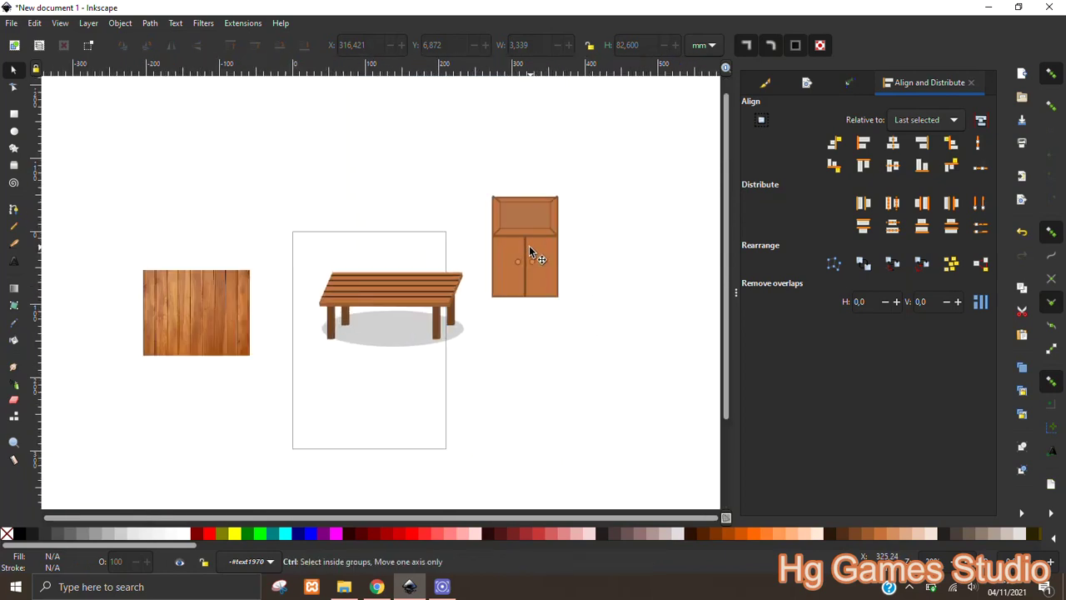
scroll(529, 249, "up", 1)
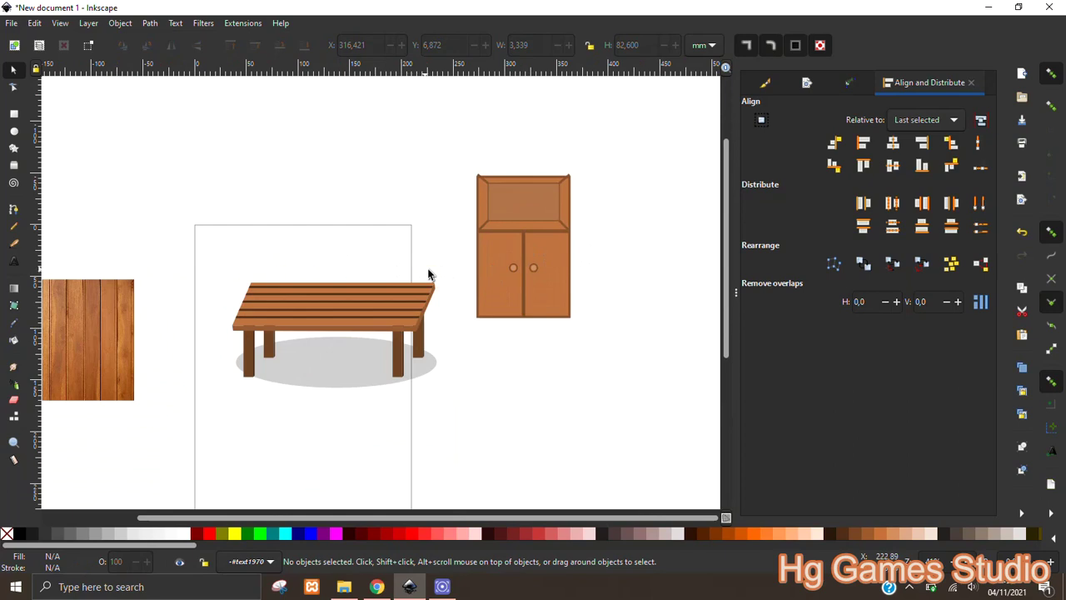
scroll(535, 311, "up", 1)
left_click(254, 410)
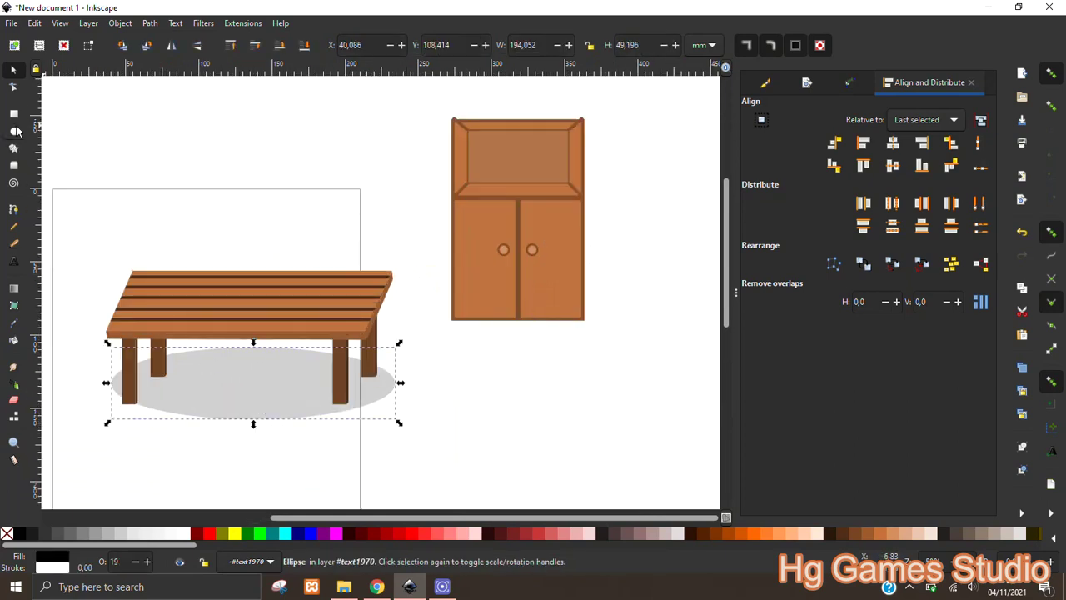
Draw an ellipse under the cabinet's base and send it behind the cabinet
left_click(15, 130)
left_click_drag(436, 295, 573, 347)
key("Page_Down")
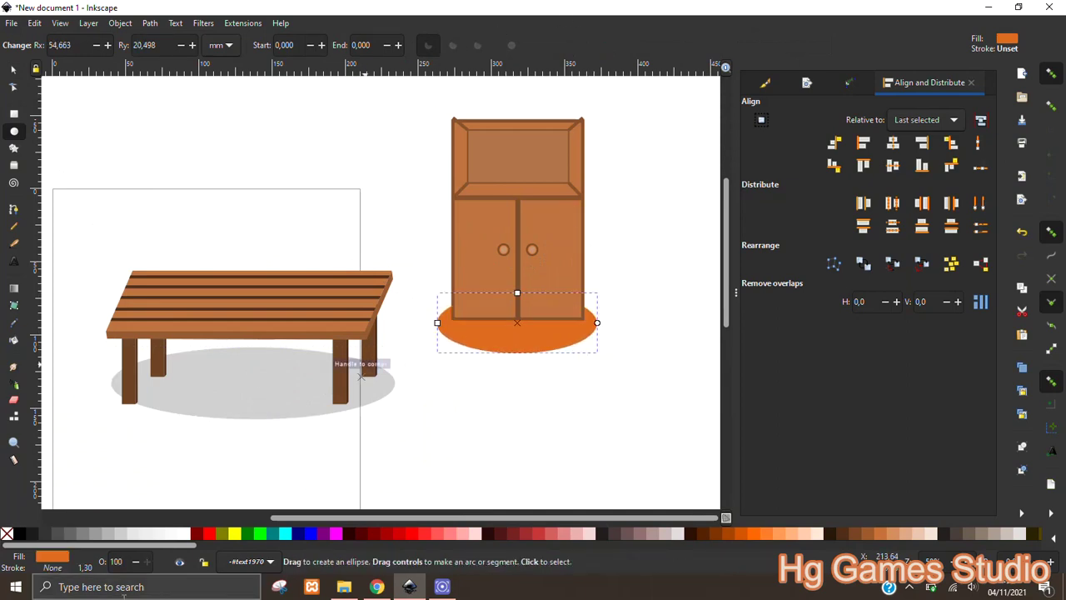
key("s")
Make the cabinet shadow ellipse black at 19.4 opacity, matching the table's shadow
left_click(250, 408)
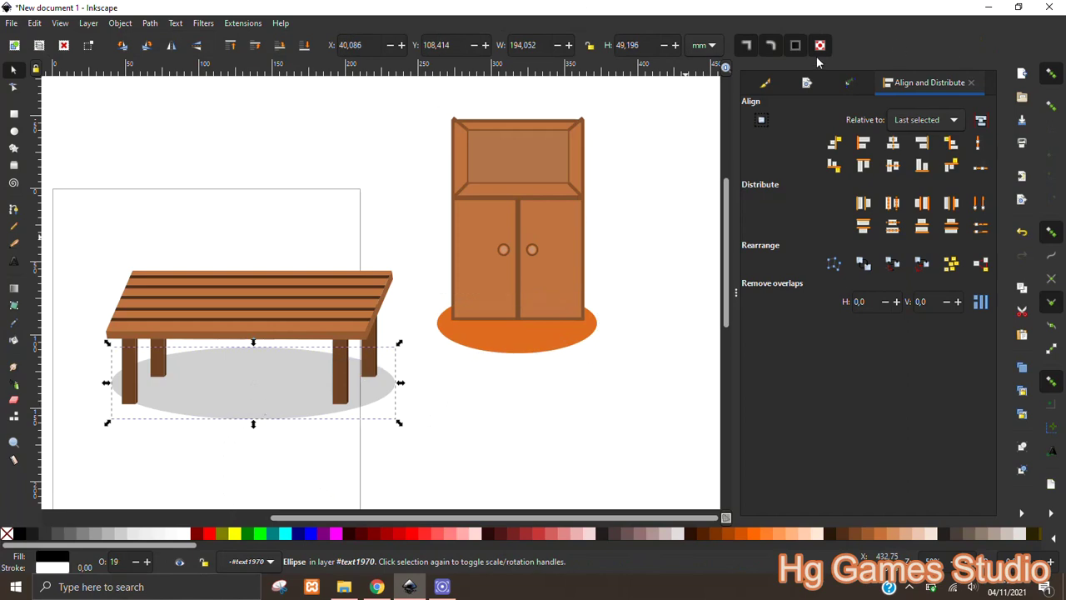
left_click(768, 85)
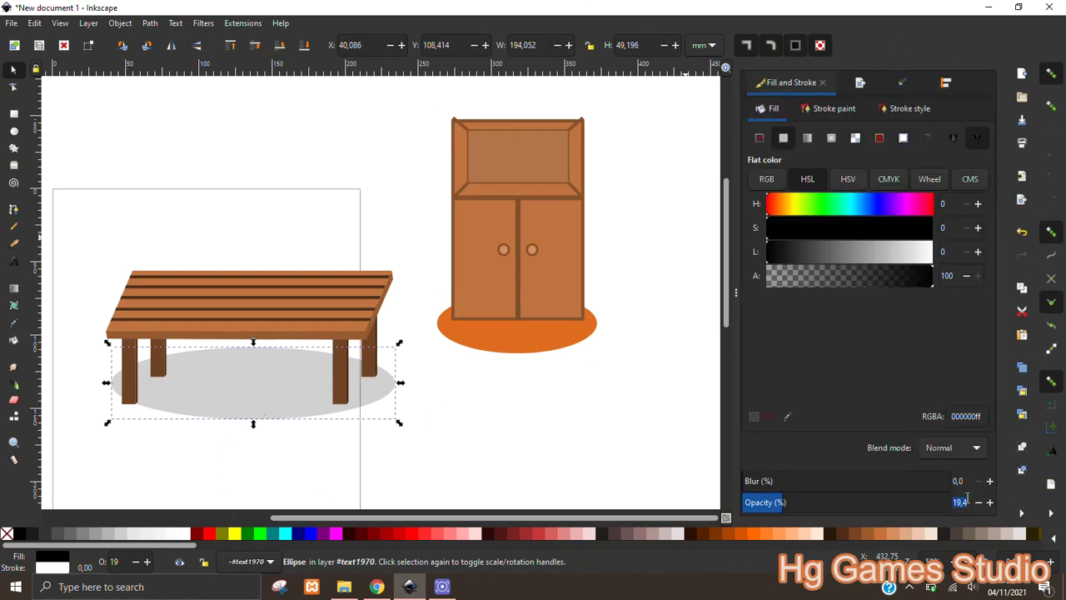
left_click(544, 348)
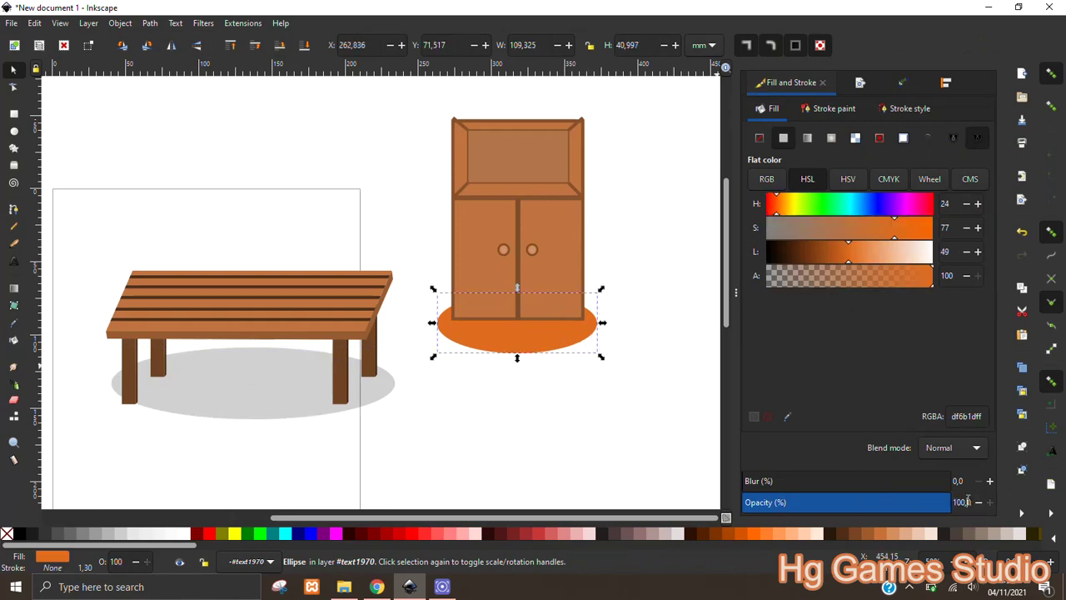
key("Return")
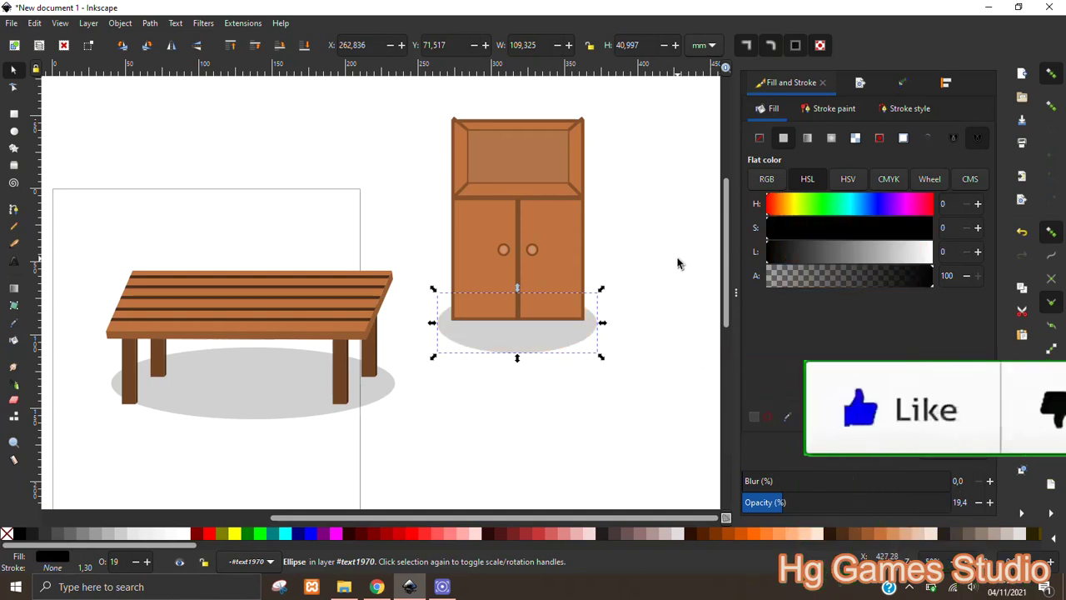
left_click(621, 214)
scroll(612, 248, "down", 2)
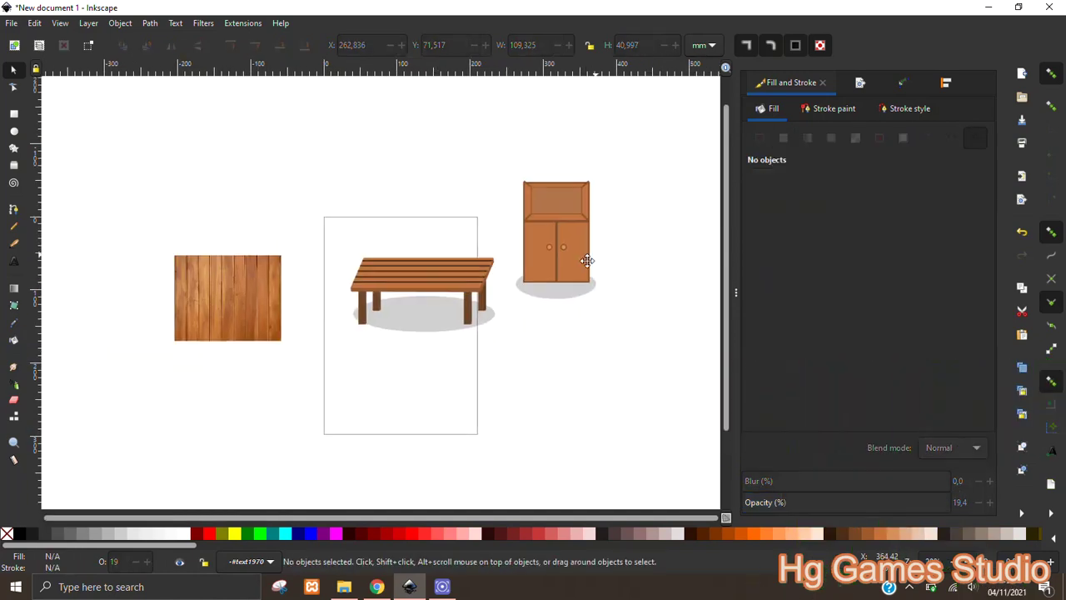
scroll(585, 262, "up", 4)
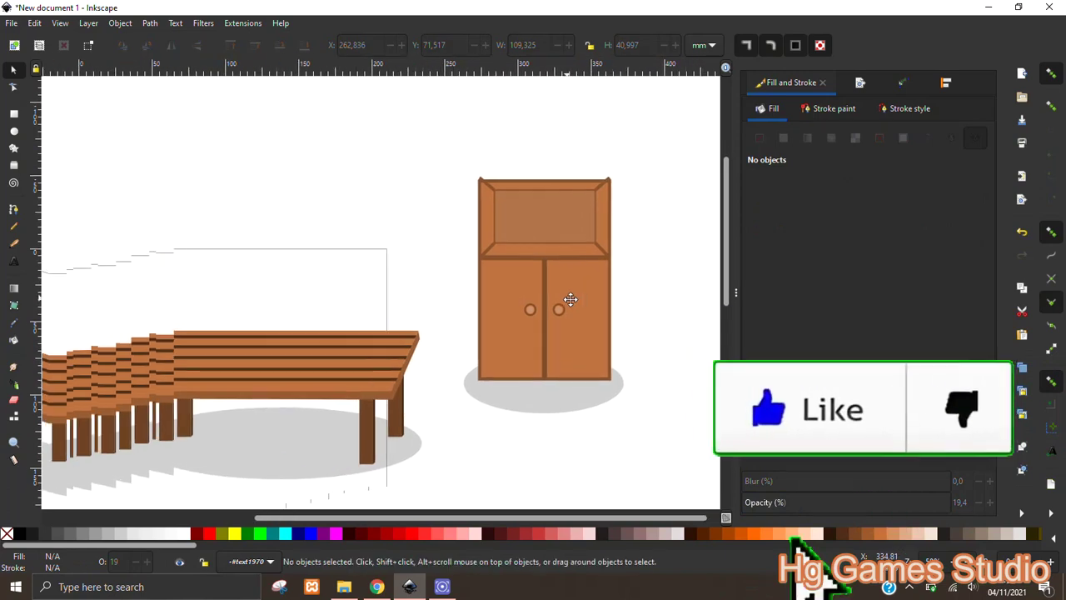